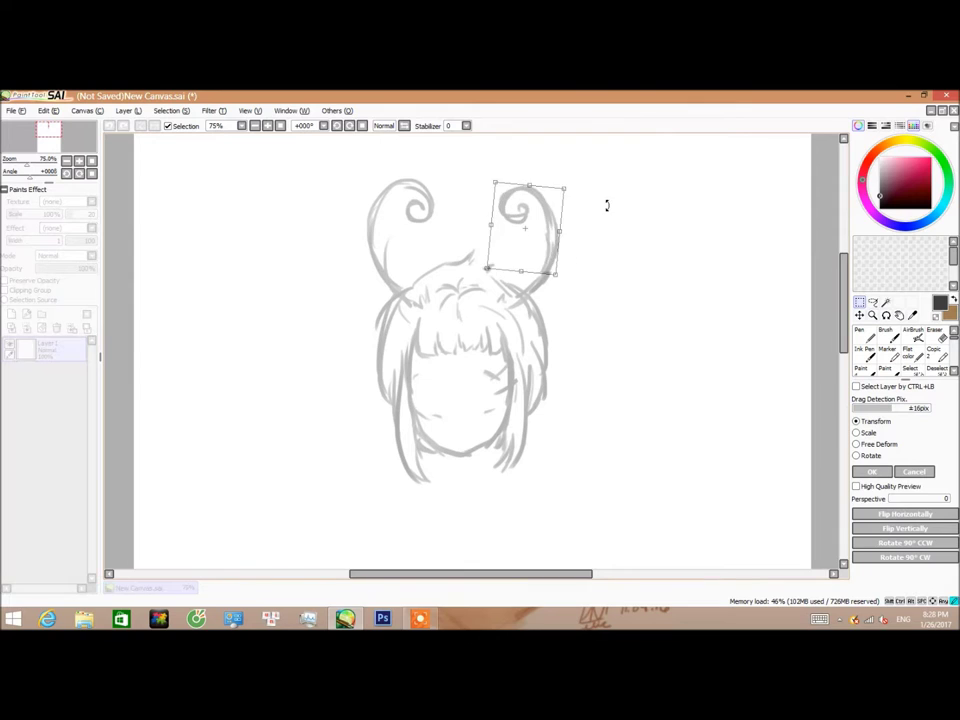
- Reshape the selected right horn curl with Free Deform, tilting and narrowing it to match the left horn, and apply the transformation
click(856, 444)
drag(491, 164, 508, 172)
drag(562, 190, 554, 190)
drag(559, 276, 552, 282)
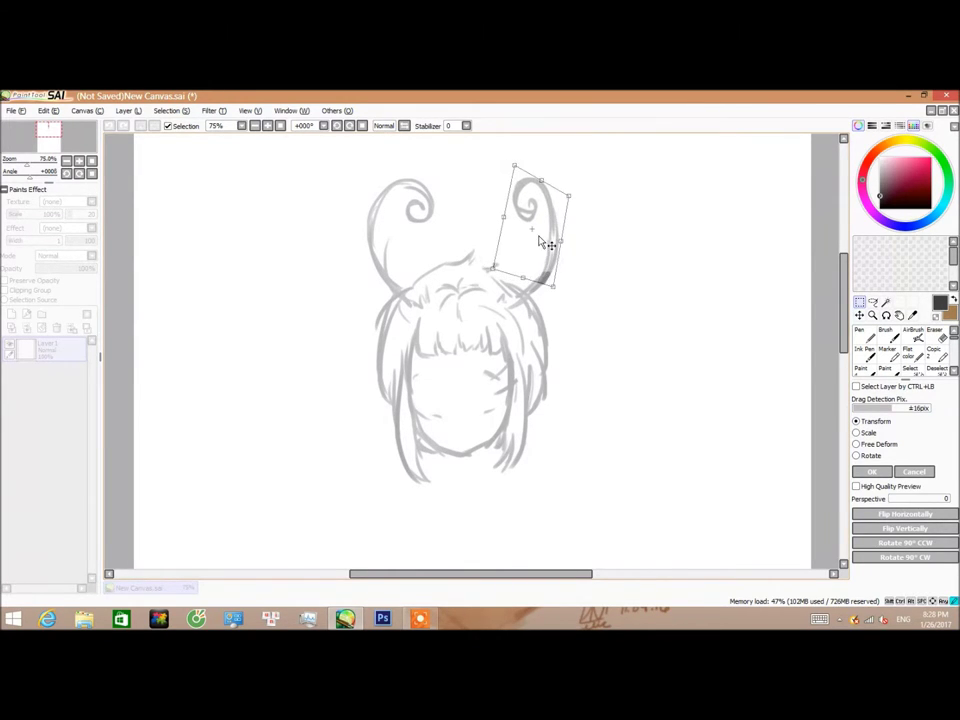
click(871, 471)
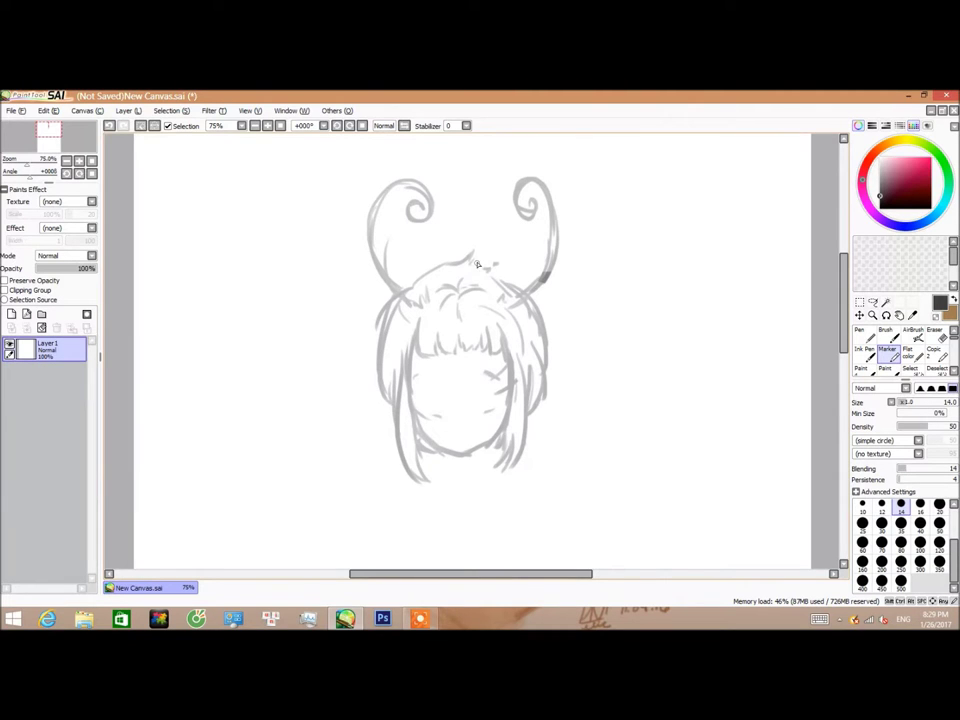
- Sketch the inner edges of both horns with the Marker at size 14 and fill them with curved ridge bands
scroll(777, 390, up, 2)
scroll(720, 360, down, 2)
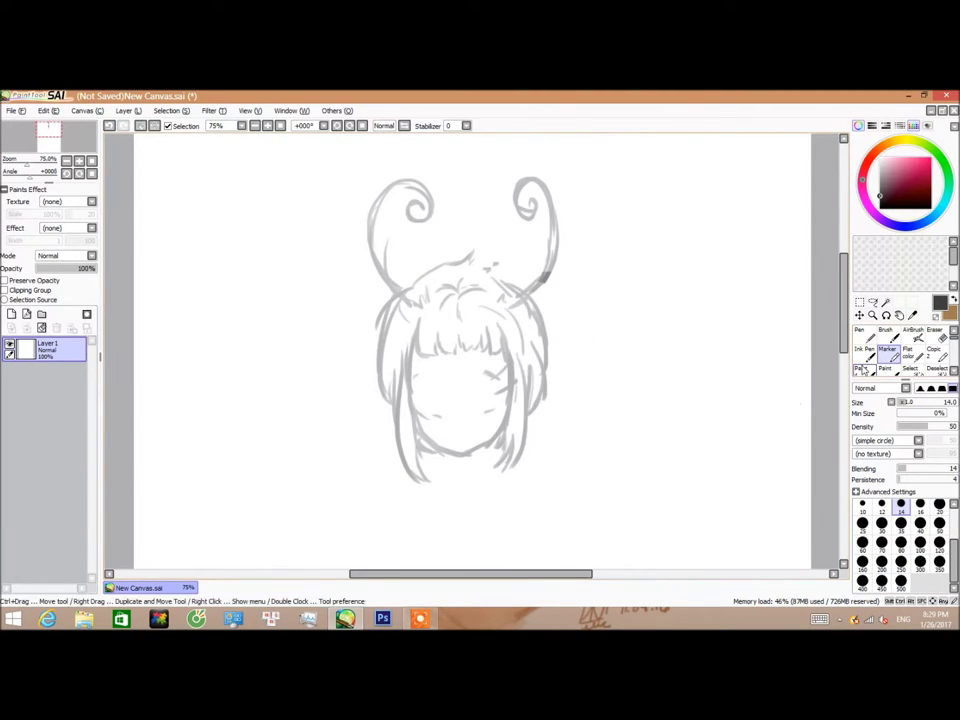
scroll(797, 332, down, 2)
scroll(797, 332, up, 2)
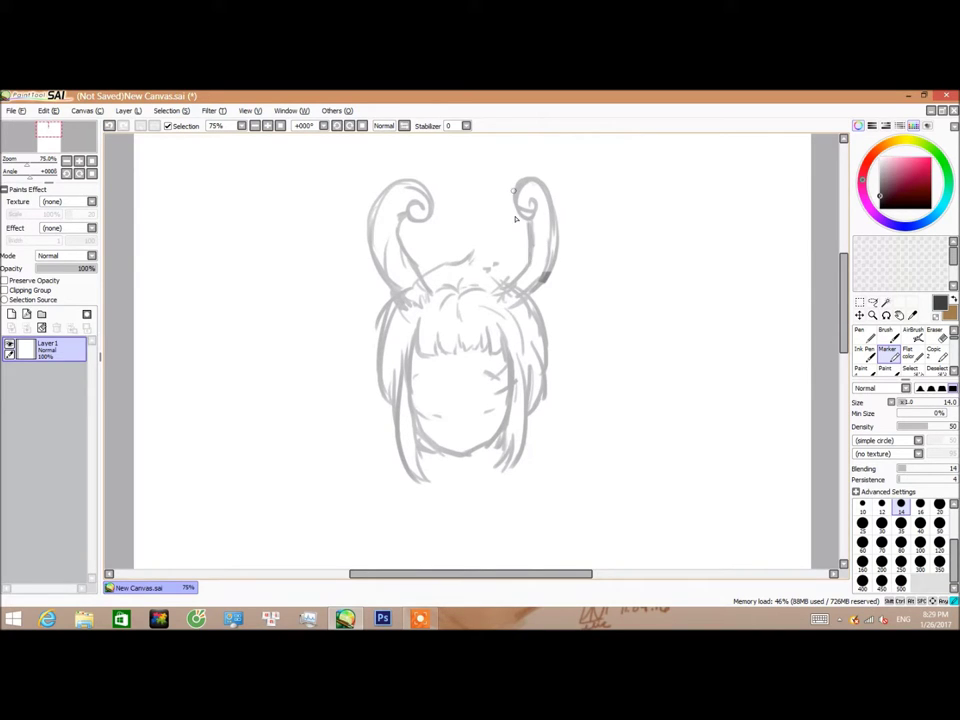
drag(552, 225, 512, 282)
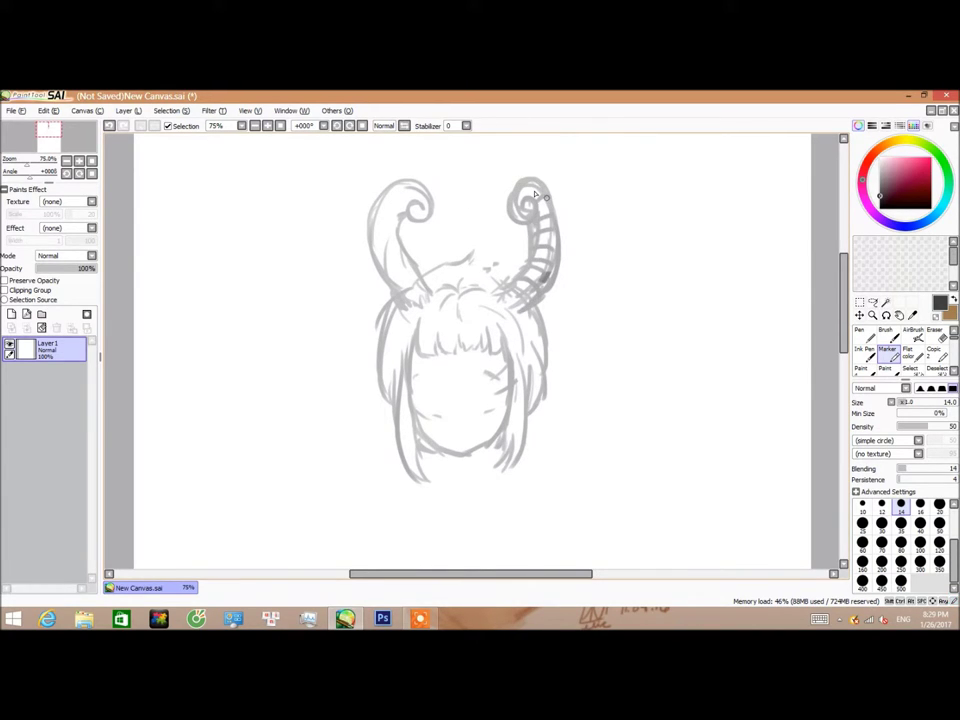
mouse_move(406, 263)
mouse_down()
mouse_move(392, 230)
mouse_move(398, 190)
mouse_up()
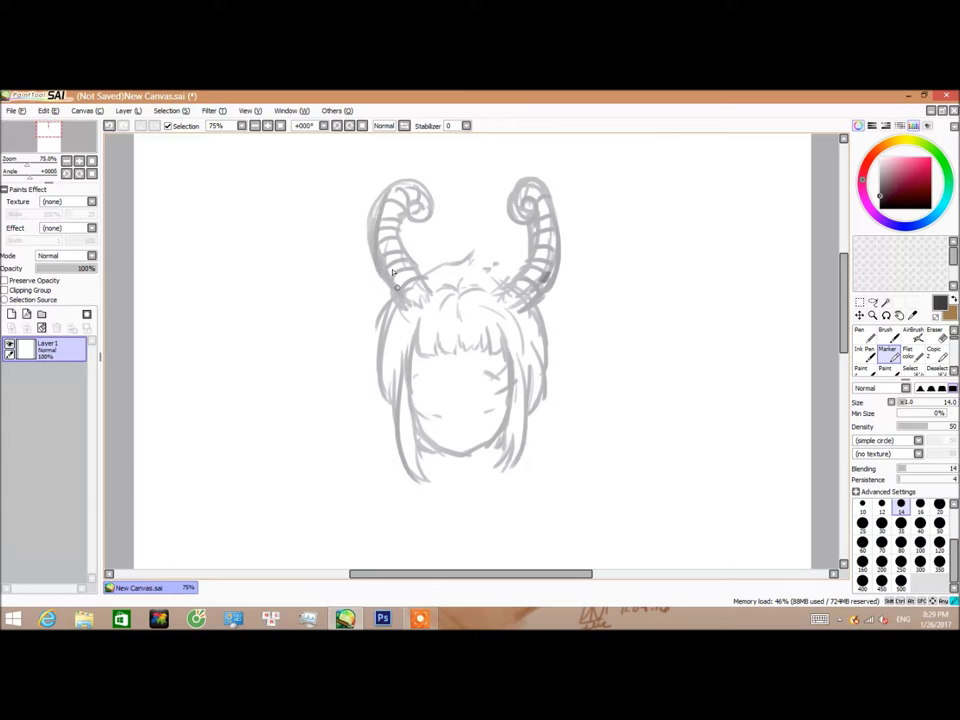
- Draw a third-eye emblem with a diamond pupil, pointed tips and short lashes on the forehead beneath the bangs
scroll(450, 438, up, 2)
mouse_move(476, 377)
mouse_down()
mouse_move(452, 399)
mouse_move(413, 388)
mouse_up()
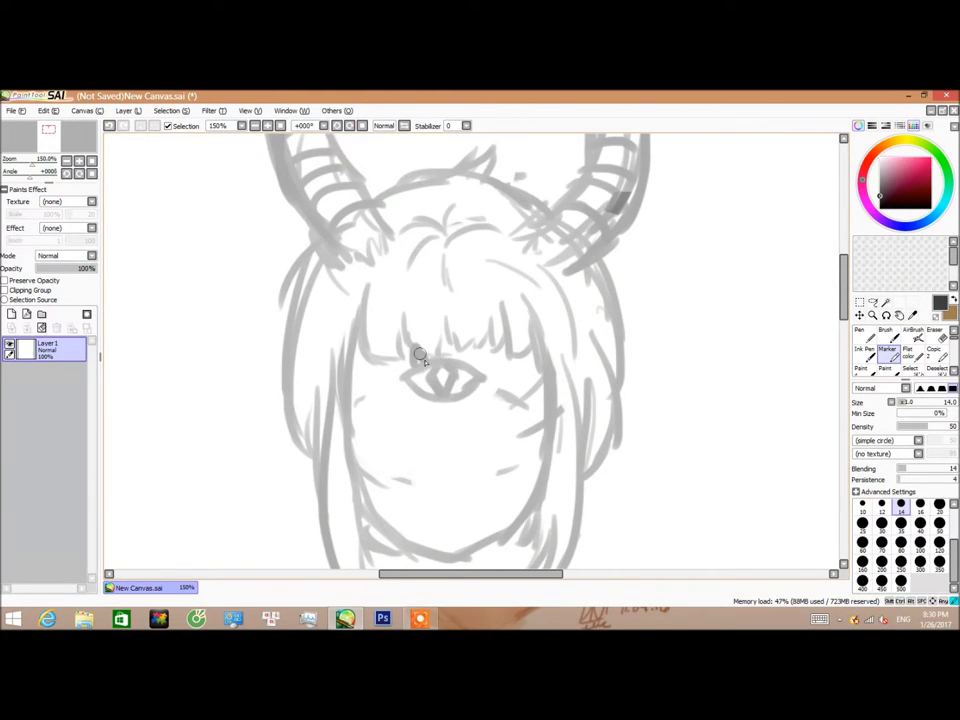
scroll(472, 400, down, 2)
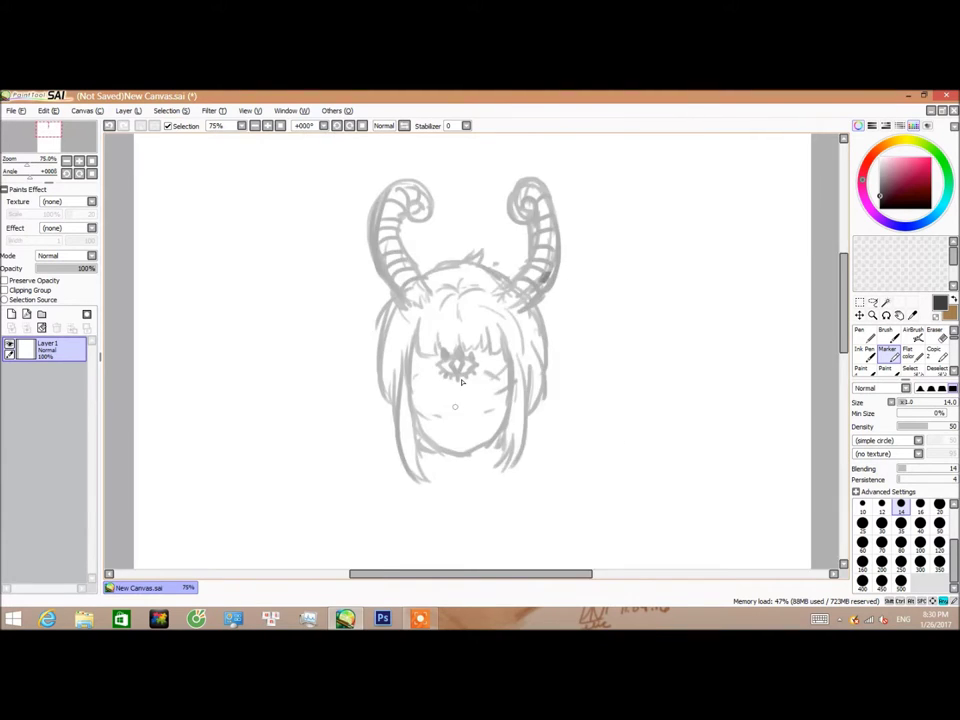
- Sketch both eyes with curved upper lids, shaded irises and lower lashes, and add the small nose marks between them
scroll(428, 386, up, 3)
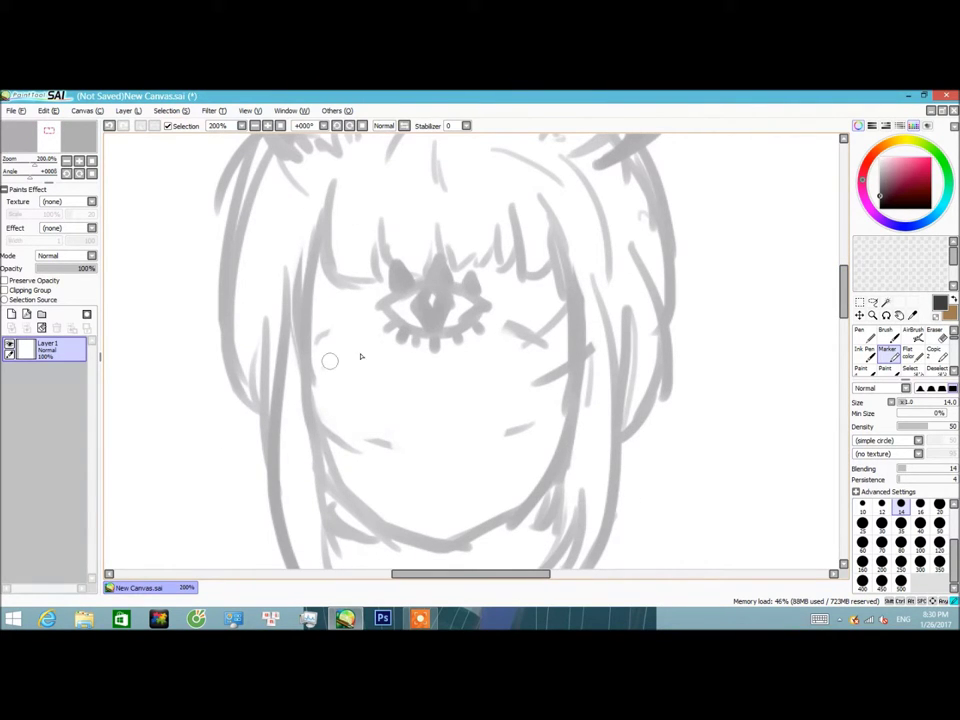
drag(394, 380, 339, 364)
mouse_move(545, 370)
mouse_down()
mouse_move(476, 364)
mouse_move(542, 368)
mouse_up()
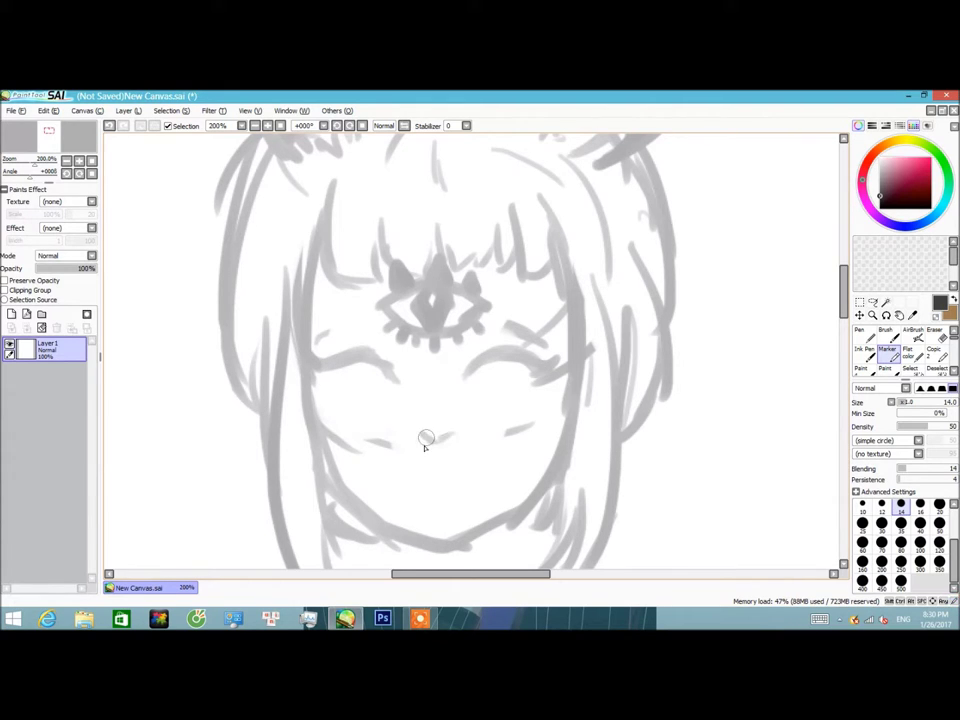
scroll(407, 439, up, 1)
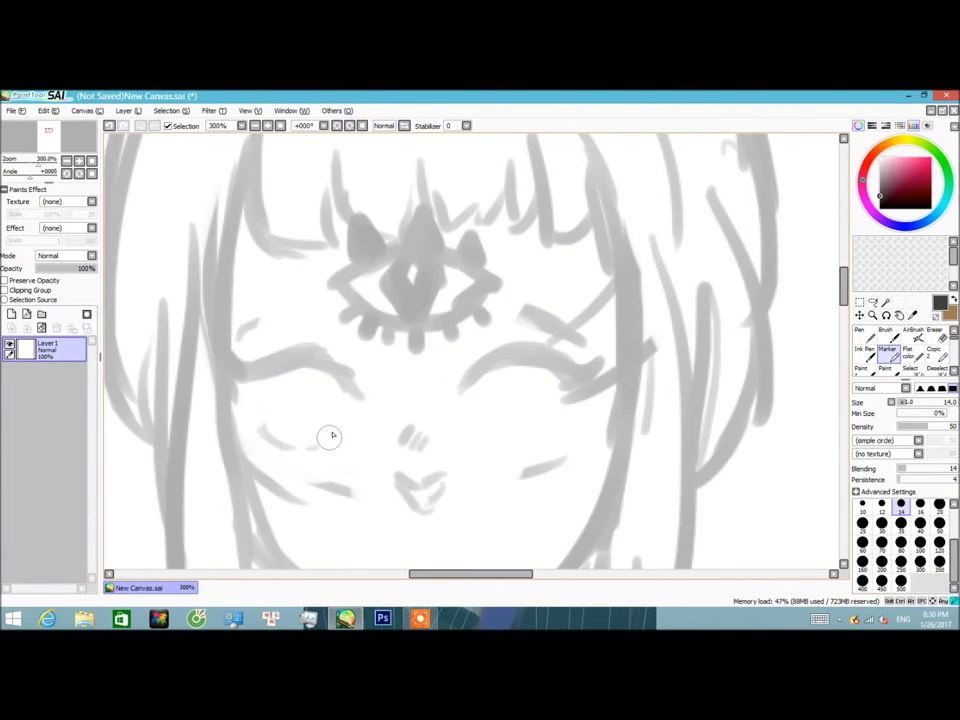
mouse_move(280, 430)
mouse_down()
mouse_move(489, 422)
mouse_move(546, 375)
mouse_move(261, 433)
mouse_move(560, 420)
mouse_up()
mouse_move(279, 369)
mouse_down()
mouse_move(294, 418)
mouse_move(493, 379)
mouse_move(553, 385)
mouse_up()
scroll(520, 416, down, 5)
scroll(459, 422, up, 5)
- Erase the stray marks on the left cheek and draw a small star there with the Marker
key(e)
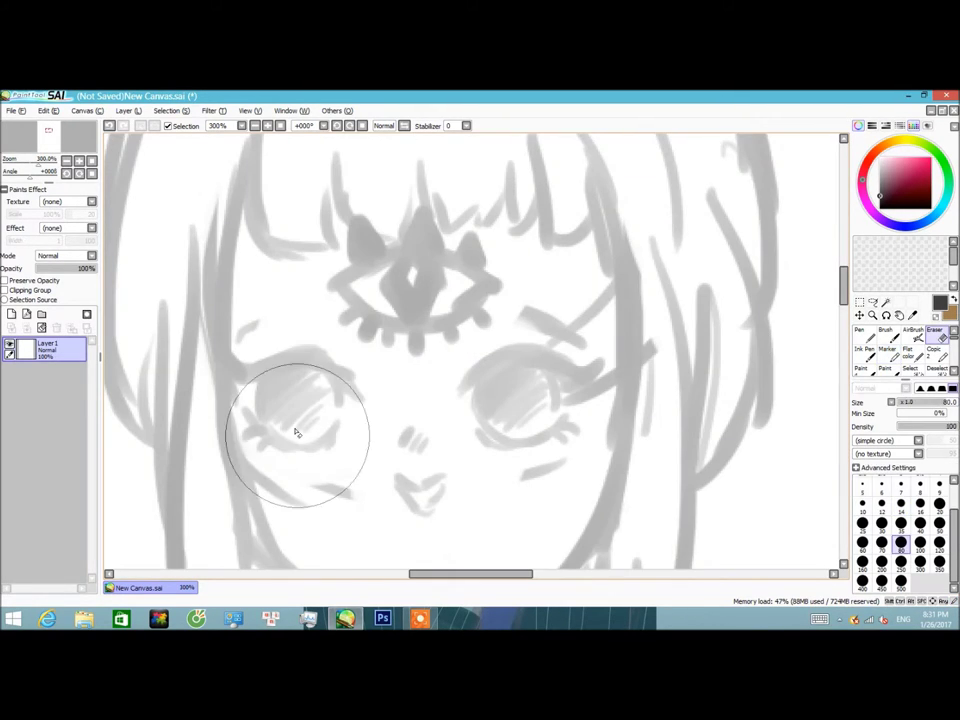
key(e)
mouse_move(296, 500)
mouse_down()
mouse_move(300, 514)
mouse_move(326, 489)
mouse_up()
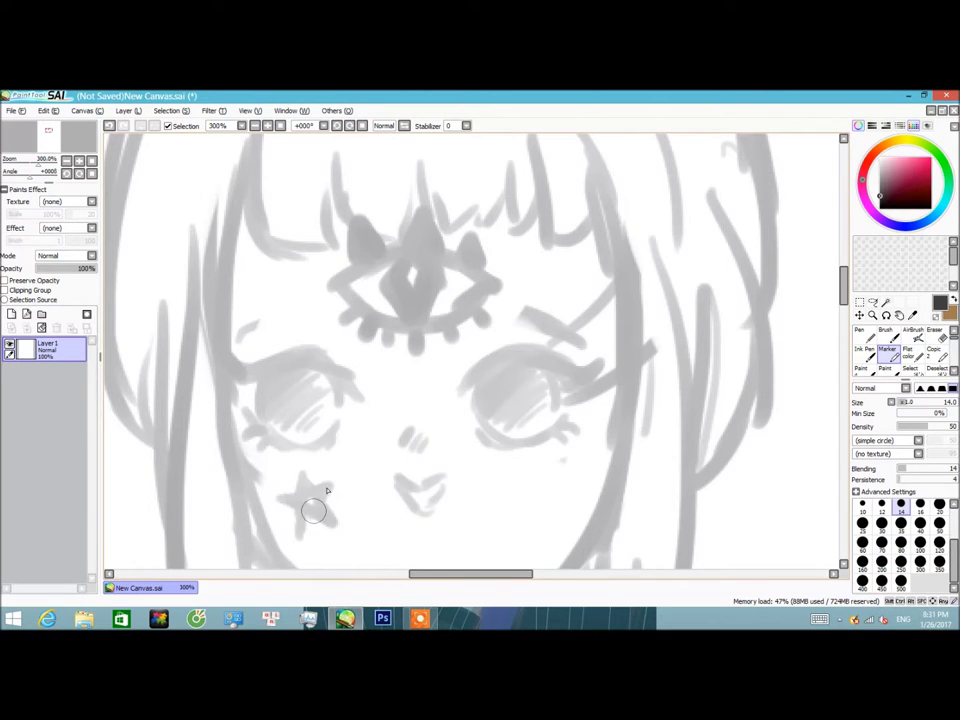
- Sketch the smiling mouth and a small lower-lip mark beneath the nose
scroll(310, 505, down, 3)
scroll(298, 533, up, 5)
scroll(298, 533, down, 2)
mouse_move(405, 490)
mouse_down()
mouse_move(508, 480)
mouse_move(343, 514)
mouse_up()
scroll(474, 479, down, 3)
scroll(474, 479, up, 3)
- Sketch the neck and shoulders below the head, and clean up the overlapping lines at the neck with the Eraser
scroll(407, 489, down, 5)
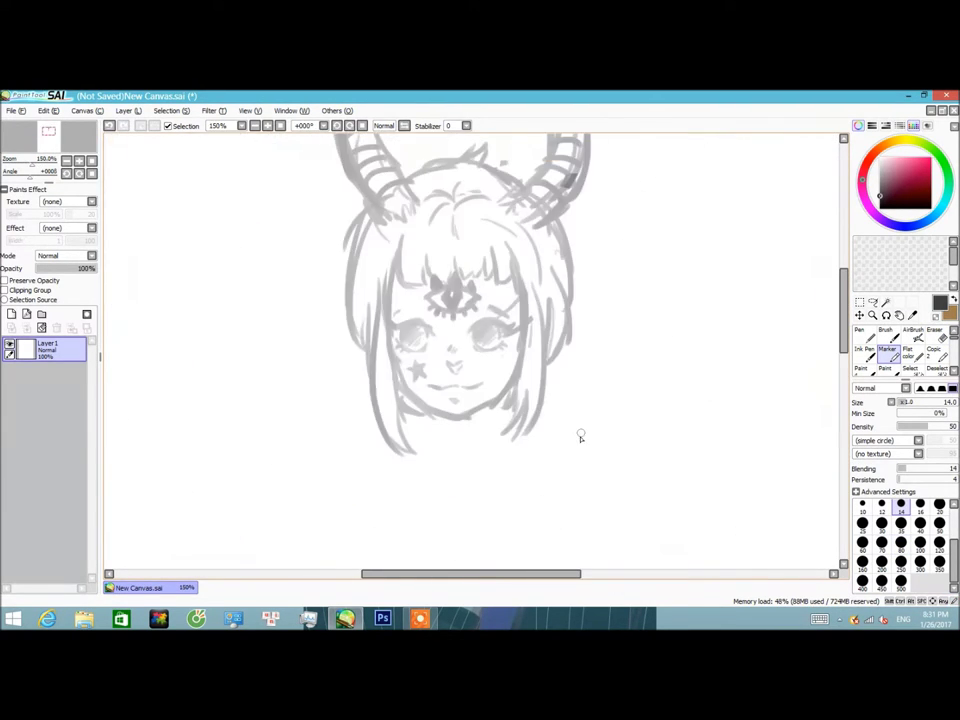
mouse_move(490, 422)
mouse_down()
mouse_move(424, 422)
mouse_move(430, 444)
mouse_move(357, 453)
mouse_move(489, 429)
mouse_move(600, 468)
mouse_up()
scroll(711, 401, down, 3)
scroll(557, 388, up, 3)
key(e)
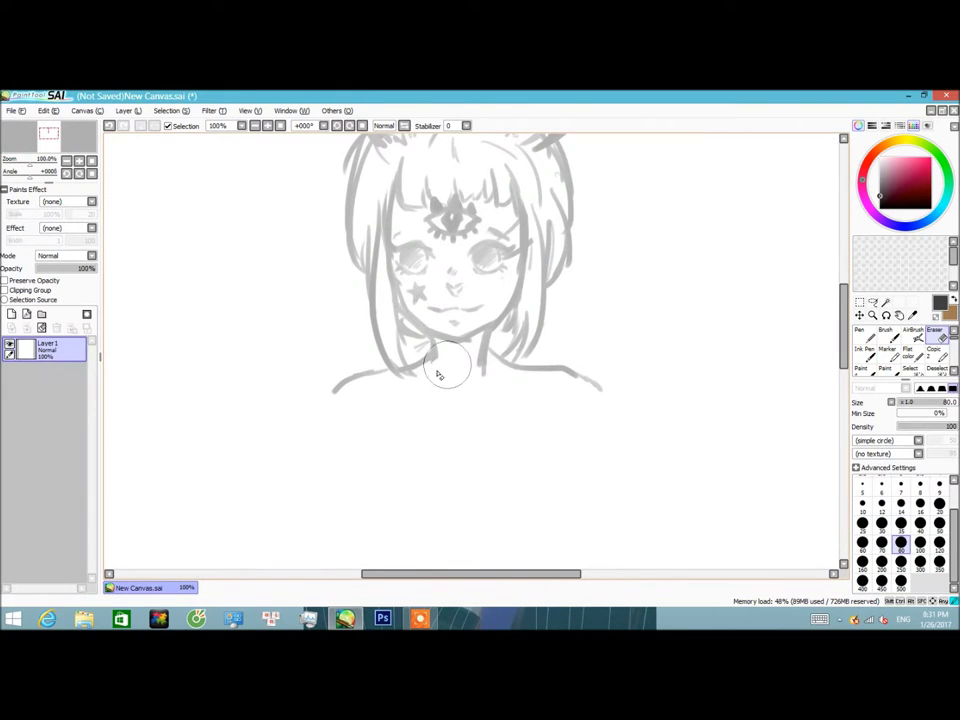
key(n)
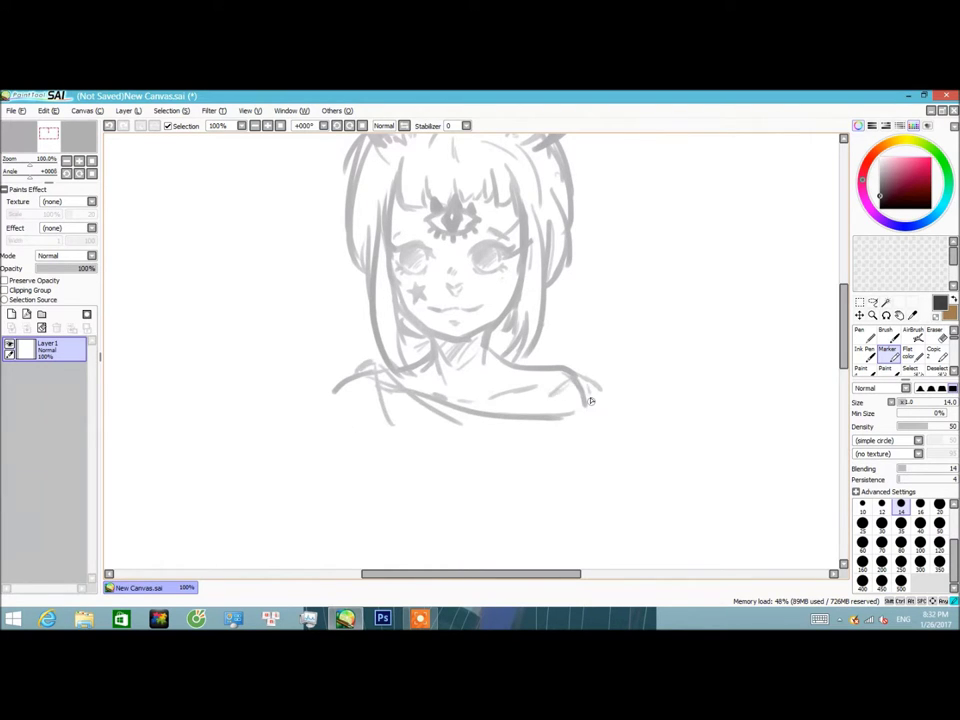
- Outline the draped shawl from the shoulders down to its rounded lower edge, with fold lines at the sides
drag(336, 400, 300, 548)
scroll(300, 548, down, 2)
scroll(439, 349, down, 2)
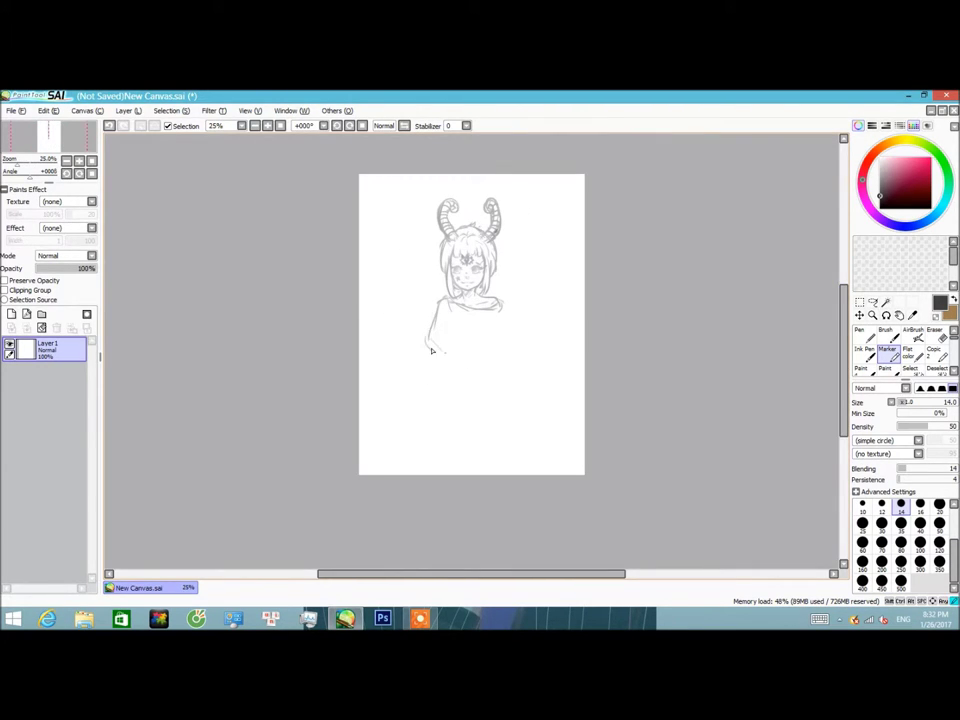
scroll(426, 308, up, 2)
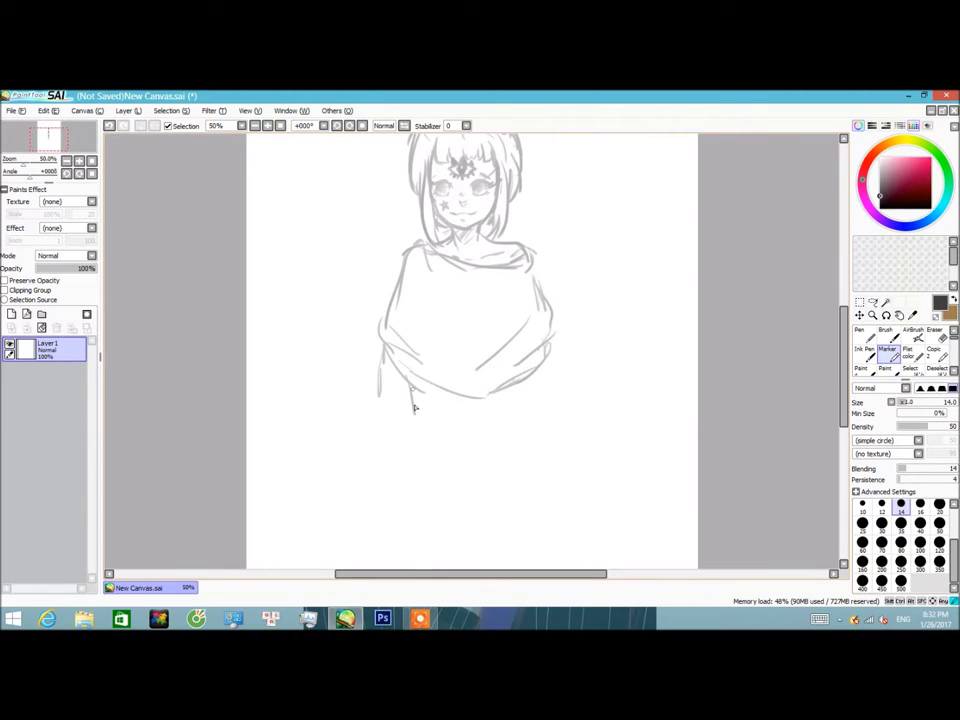
- Rough in the rounded waistband beneath the shawl, undoing the unwanted strokes
drag(534, 464, 482, 498)
key(ctrl+z)
key(ctrl+z)
key(ctrl+z)
key(ctrl+z)
key(ctrl+z)
key(ctrl+z)
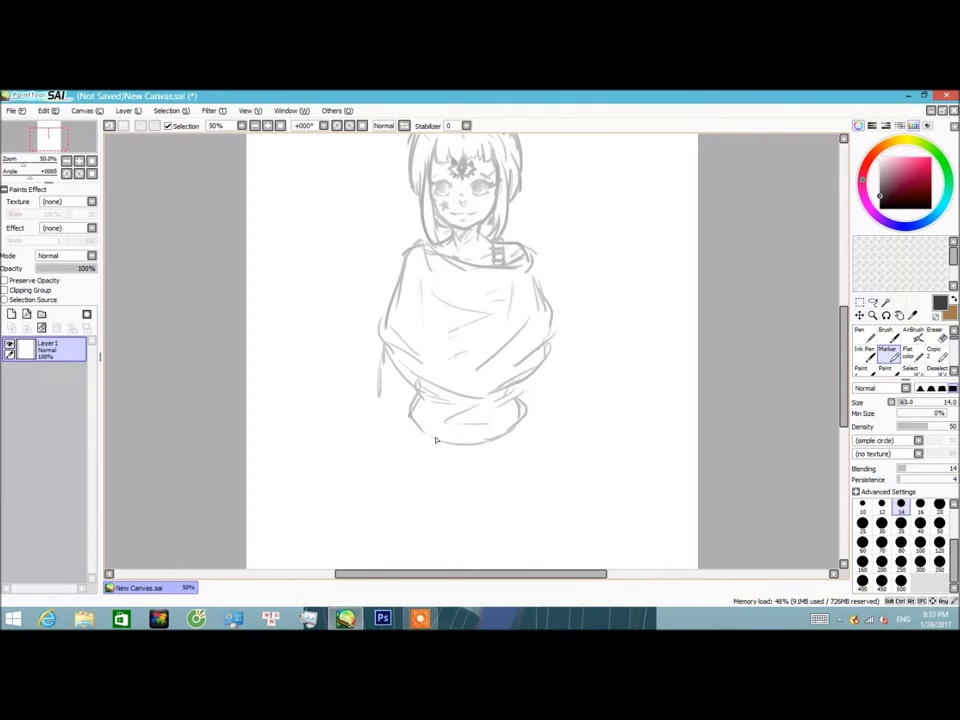
- Add a row of small hanging beads along the waistband's lower edge and a grid pattern across the band
drag(412, 430, 409, 438)
drag(436, 441, 434, 449)
drag(463, 447, 461, 456)
drag(486, 444, 489, 452)
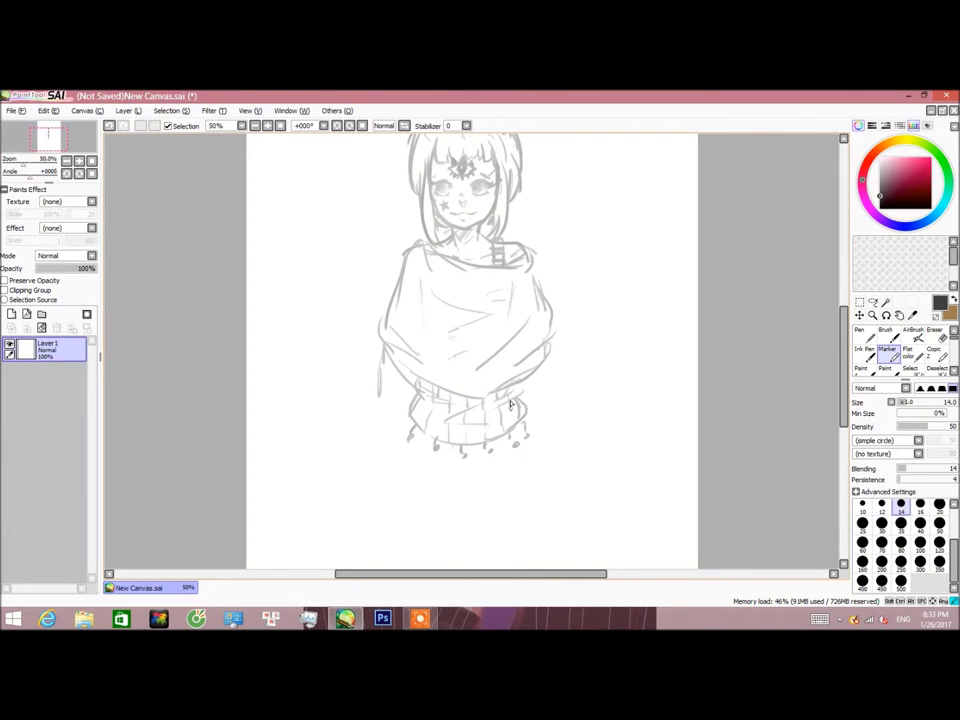
- Sketch a wide flared skirt from the waist to the canvas's lower edge, with long fold lines and a wavy hem
scroll(510, 404, down, 2)
scroll(412, 376, up, 2)
mouse_move(404, 365)
mouse_down()
mouse_move(270, 461)
mouse_move(340, 436)
mouse_up()
drag(270, 461, 295, 516)
drag(355, 454, 320, 511)
drag(520, 372, 632, 418)
scroll(632, 418, down, 2)
scroll(476, 407, up, 2)
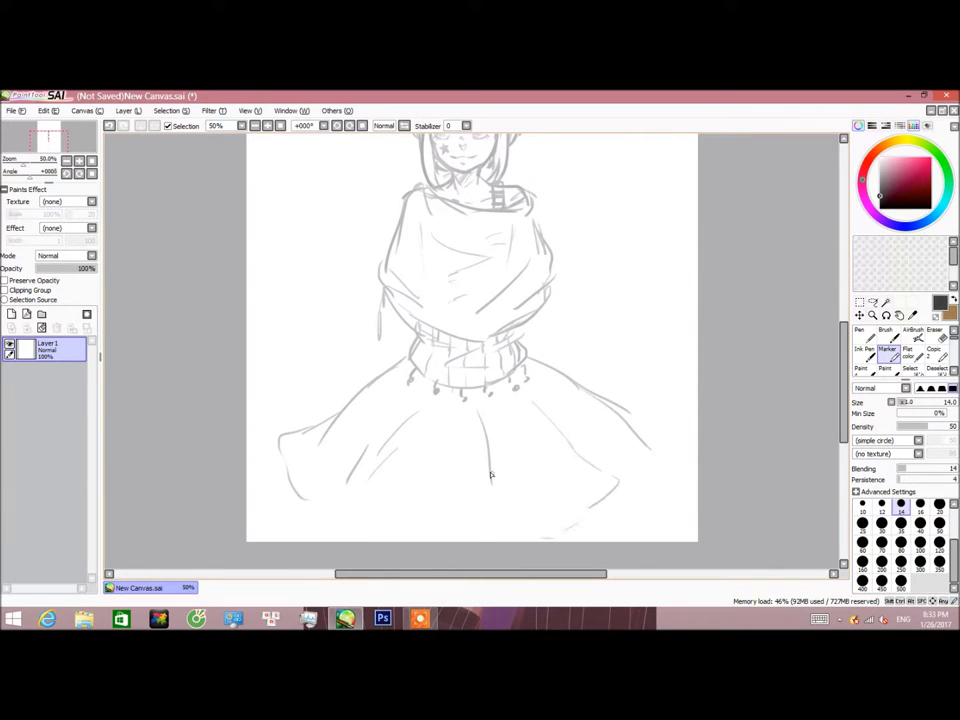
scroll(639, 356, down, 2)
scroll(399, 392, up, 2)
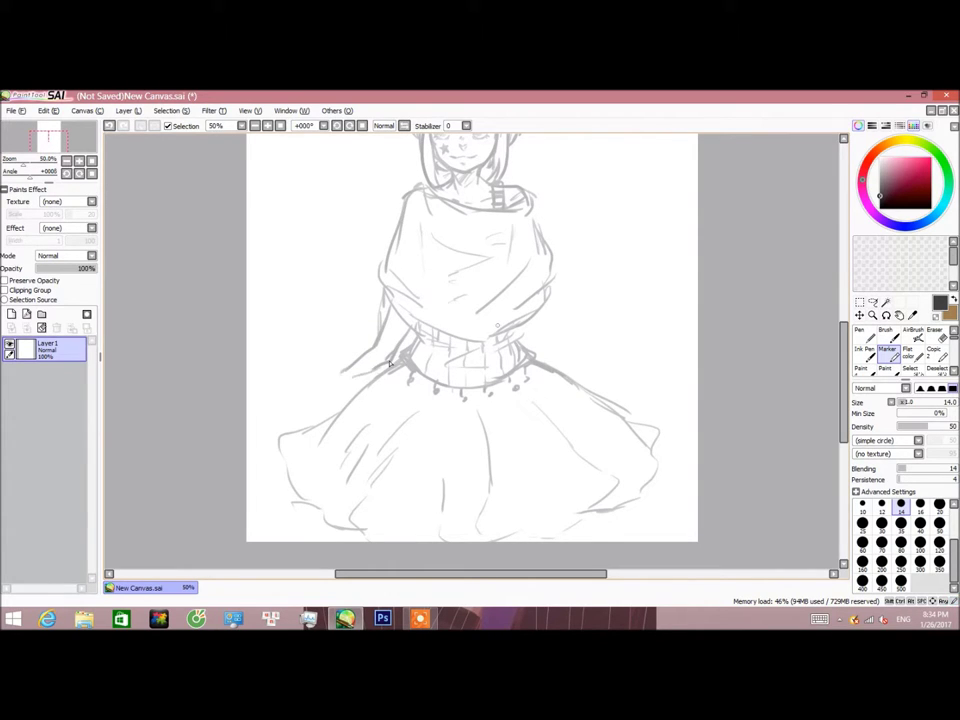
- Sketch both arms hanging from under the shawl toward the skirt, and rework the shawl's edges around them
scroll(400, 318, up, 1)
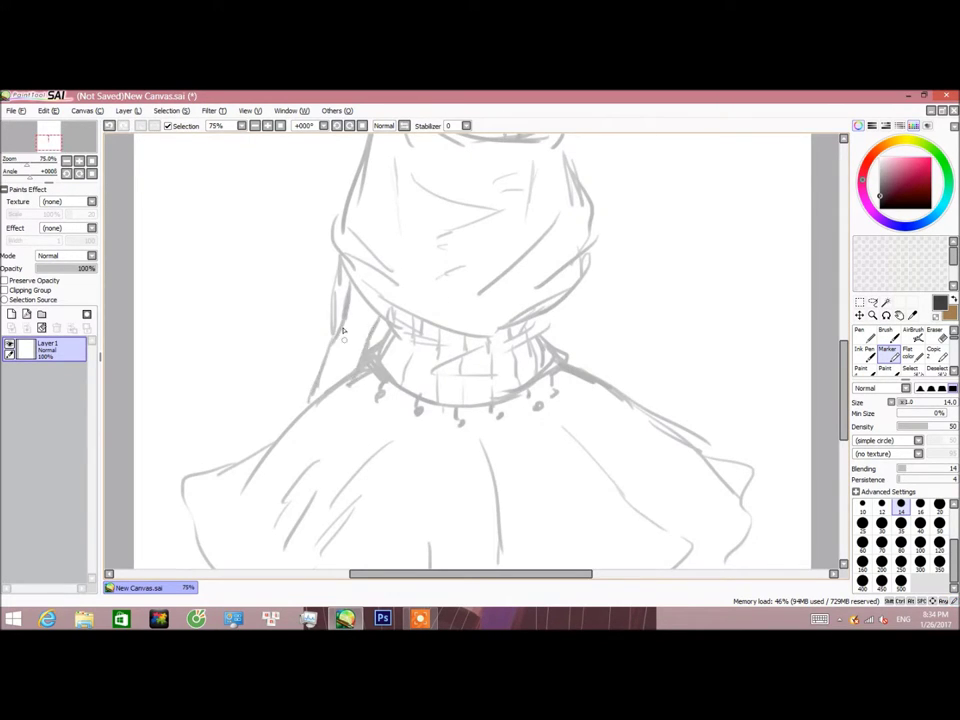
scroll(342, 331, down, 1)
mouse_move(392, 260)
mouse_down()
mouse_move(388, 340)
mouse_move(411, 333)
mouse_move(398, 322)
mouse_move(372, 380)
mouse_up()
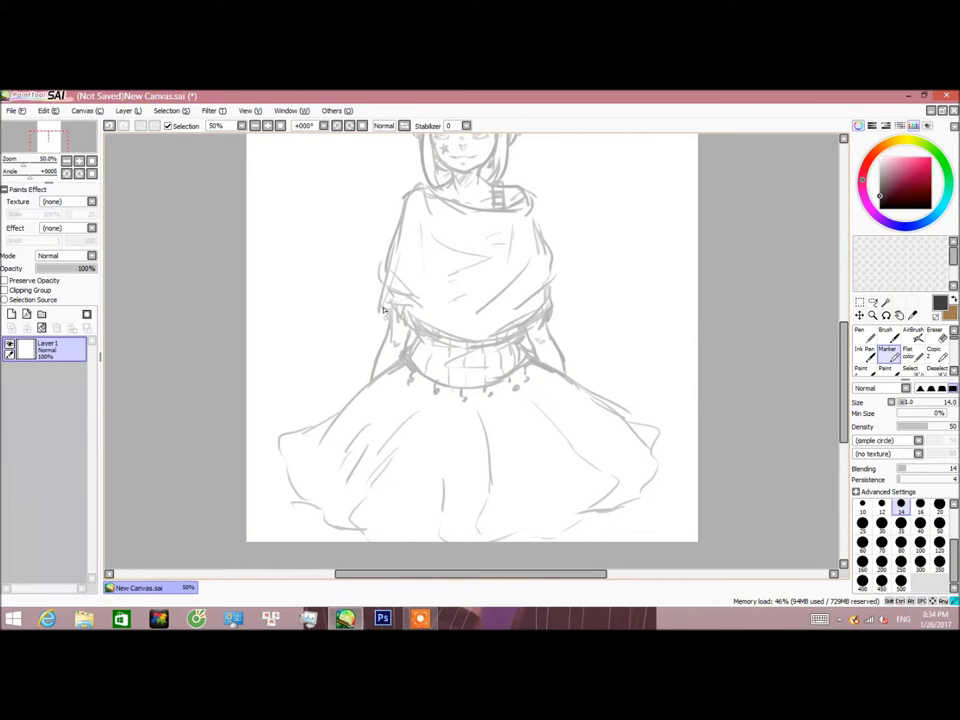
scroll(383, 310, down, 1)
scroll(400, 310, down, 1)
scroll(440, 390, up, 1)
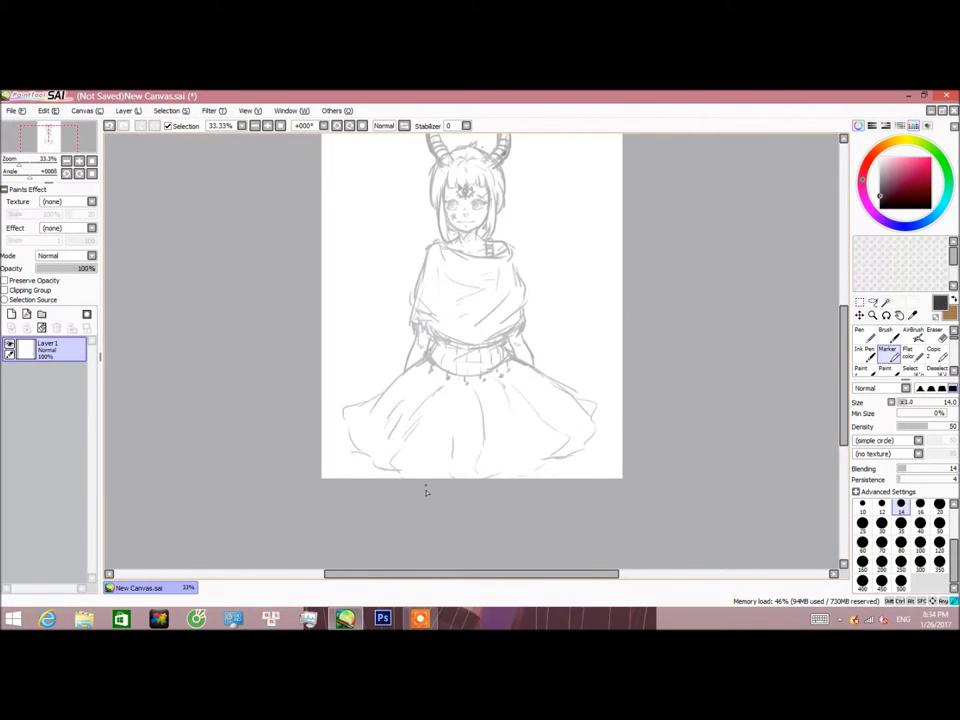
scroll(426, 492, down, 1)
- Undo the last mouth strokes, redraw a wider smile, and add short blush marks under both eyes
scroll(400, 380, up, 3)
scroll(390, 365, up, 2)
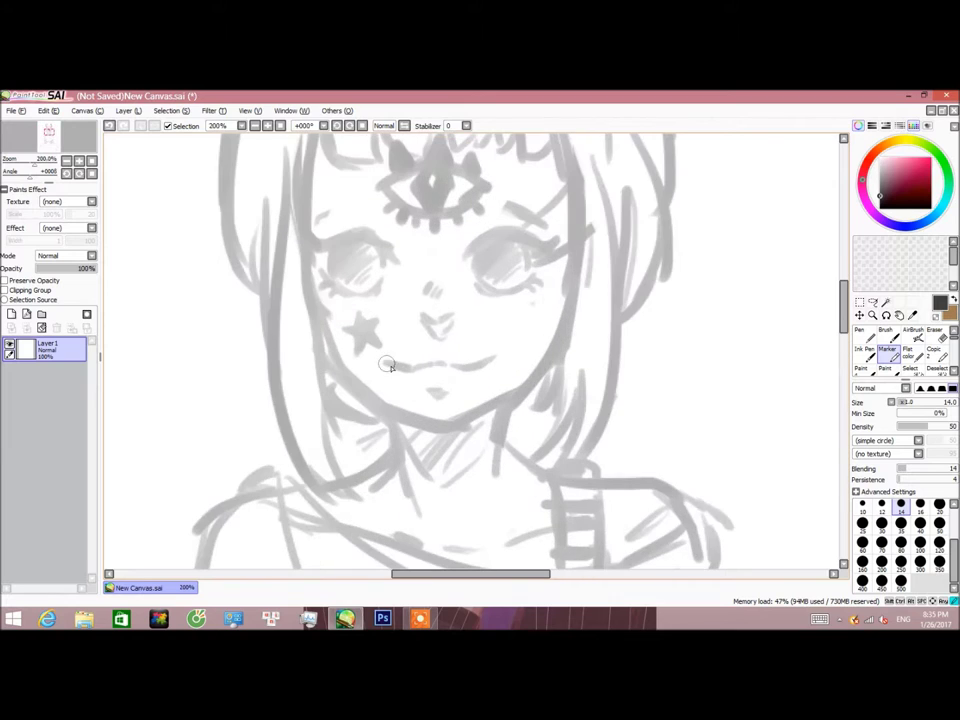
key(ctrl+z)
key(ctrl+z)
scroll(450, 360, down, 3)
scroll(340, 252, up, 3)
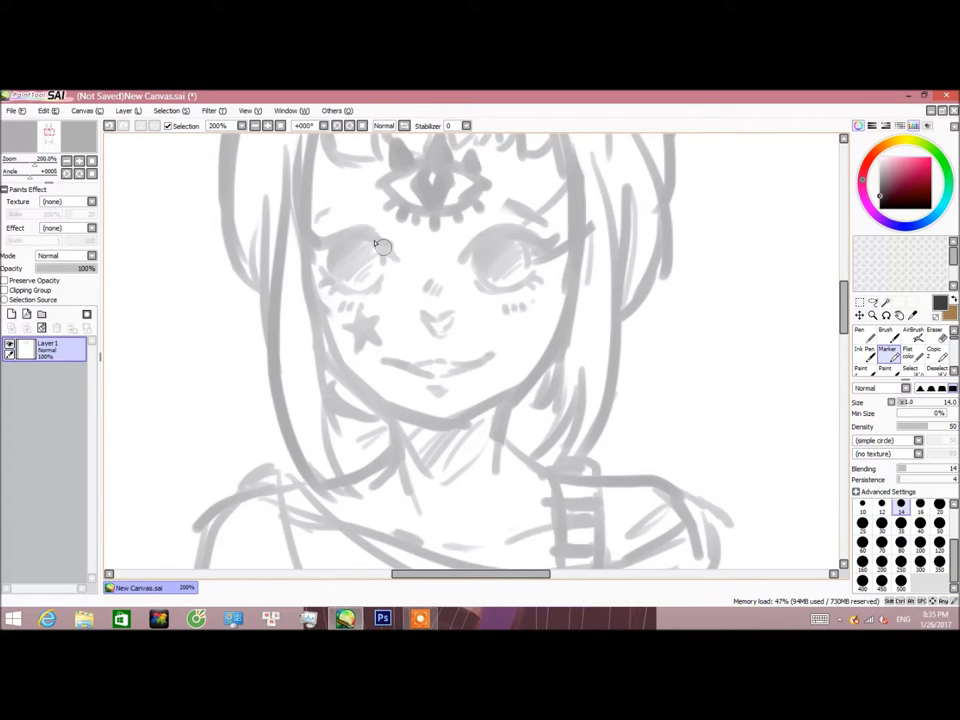
- Sketch a pair of spread wings at the shoulders and a smaller drooping pair beside the shawl
scroll(465, 264, down, 6)
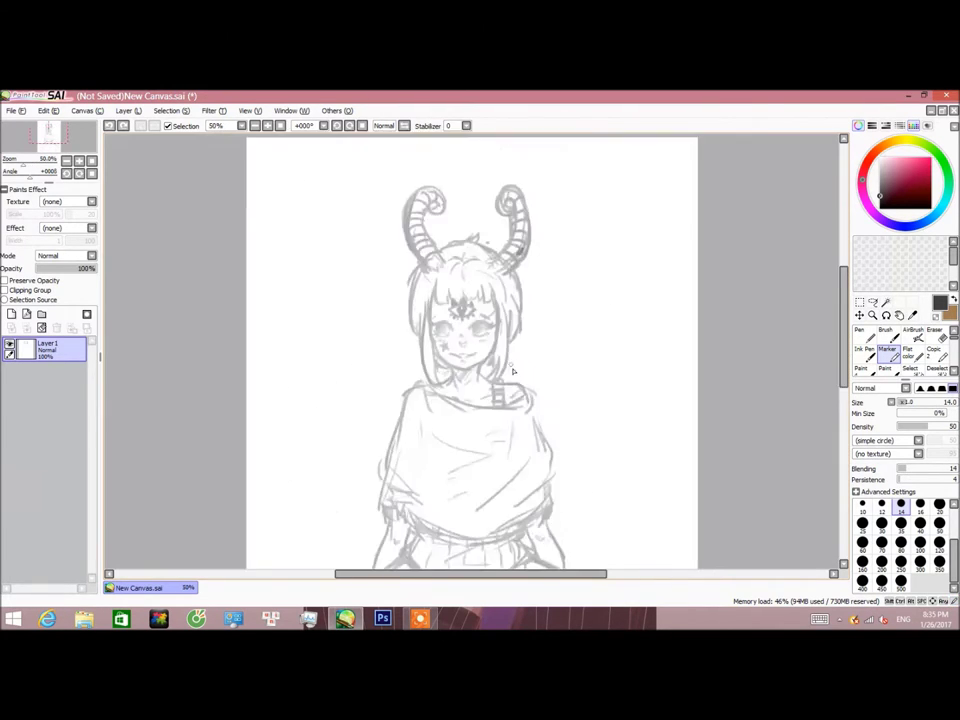
scroll(407, 358, up, 2)
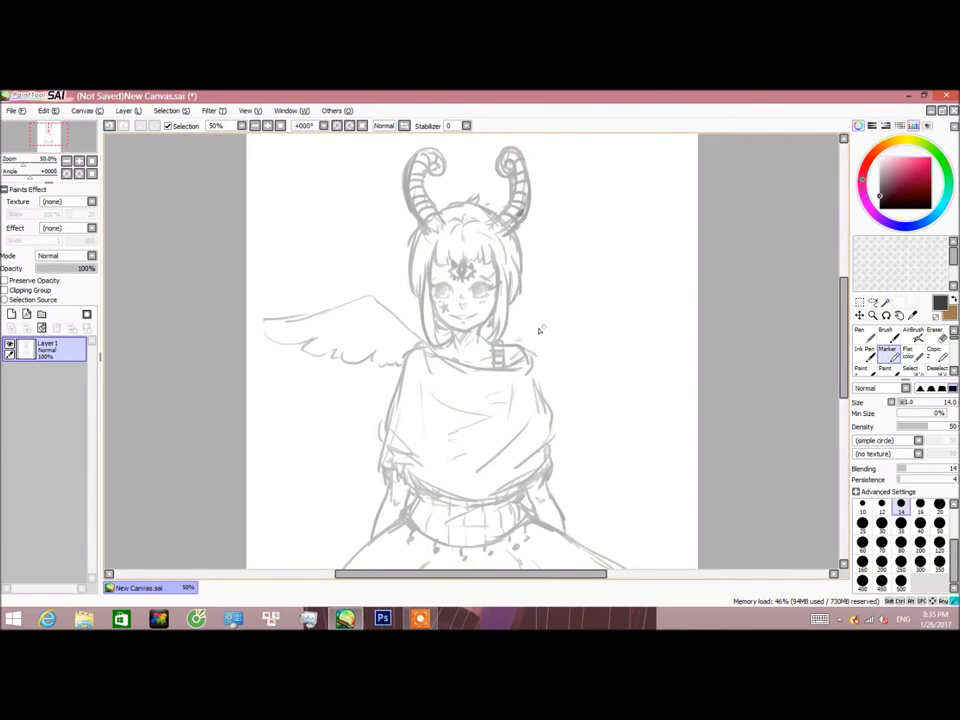
key(ctrl+z)
drag(345, 405, 312, 492)
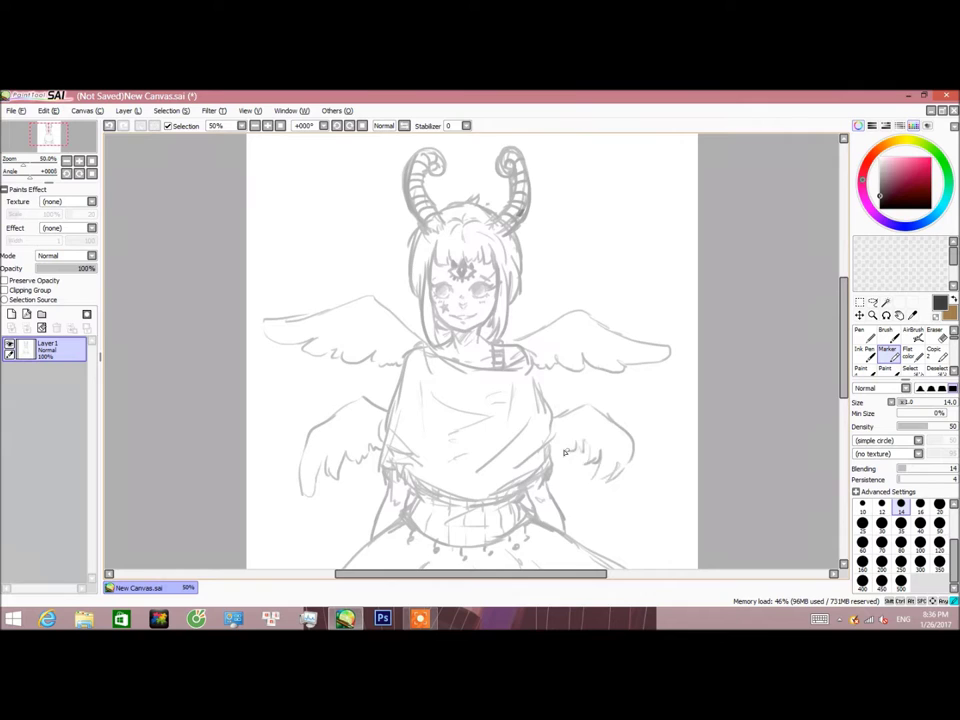
- Undo the lower right wing and replace it with a horizontally mirrored copy of the lower left wing on a new layer
scroll(565, 453, down, 2)
key(ctrl+z)
key(l)
mouse_move(378, 360)
mouse_down()
mouse_move(300, 440)
mouse_move(378, 365)
mouse_up()
key(ctrl+c)
key(ctrl+v)
key(ctrl+t)
drag(344, 430, 590, 425)
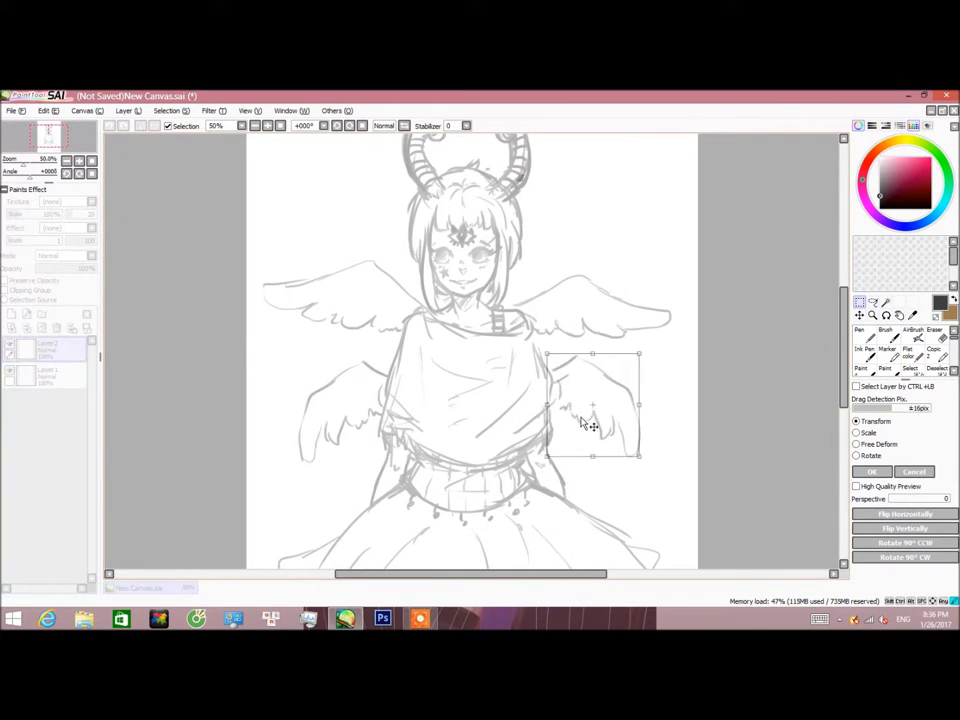
key(Return)
- Merge the mirrored wing's layer down into the sketch layer
scroll(718, 408, down, 3)
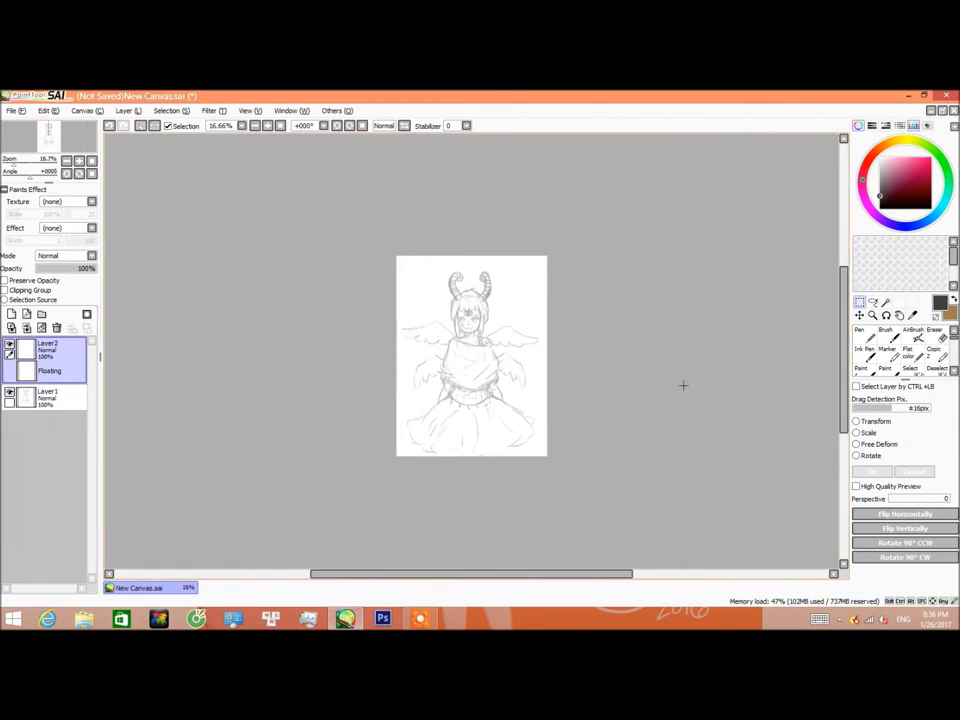
scroll(683, 385, up, 3)
key(ctrl+e)
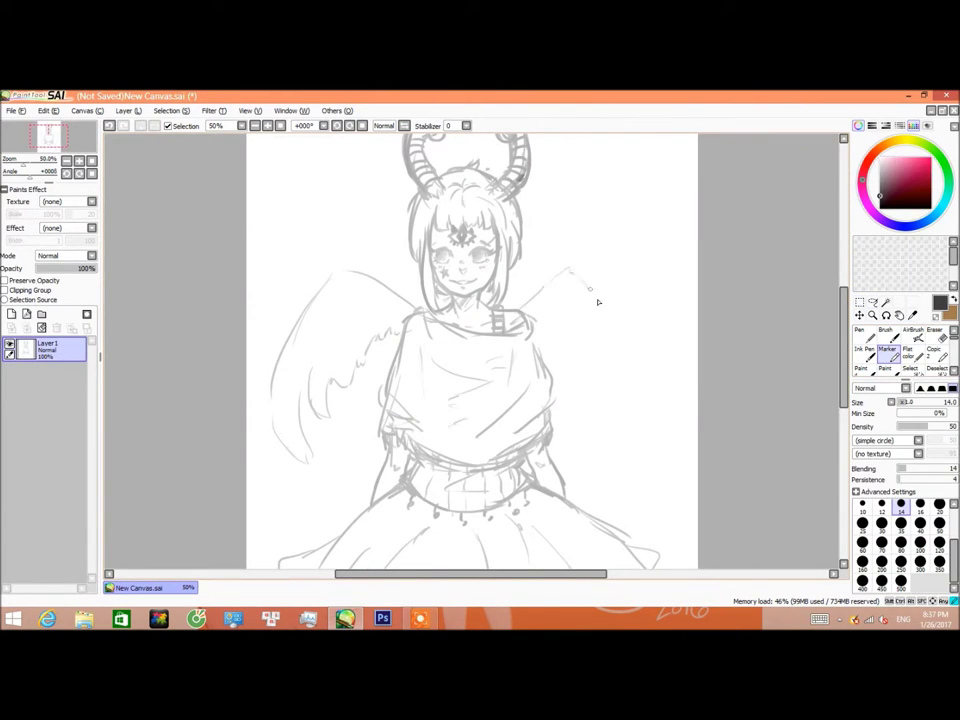
- Sketch the large folded right wing and fill both large wings with feather strokes, undoing the unwanted lines
drag(643, 380, 618, 451)
key(ctrl+z)
key(ctrl+z)
key(ctrl+z)
key(ctrl+z)
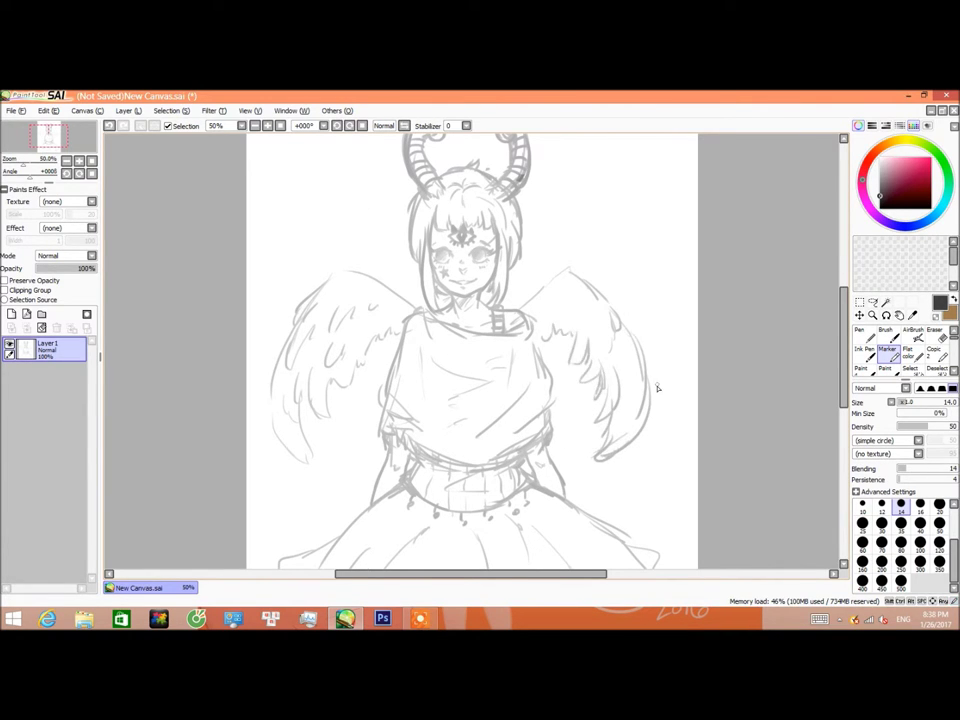
- Replace the large right wing with a horizontally flipped copy of the large left wing on a new layer
click(859, 301)
click(872, 301)
mouse_move(410, 295)
mouse_down()
mouse_move(257, 461)
mouse_move(410, 320)
mouse_up()
click(11, 314)
key(ctrl+t)
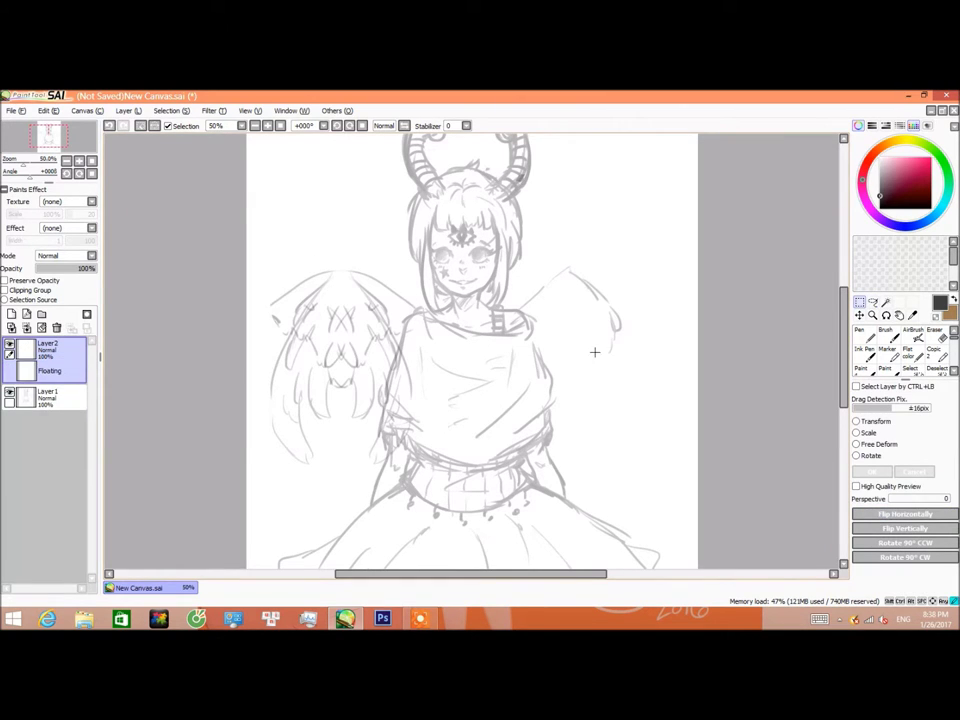
drag(610, 361, 628, 360)
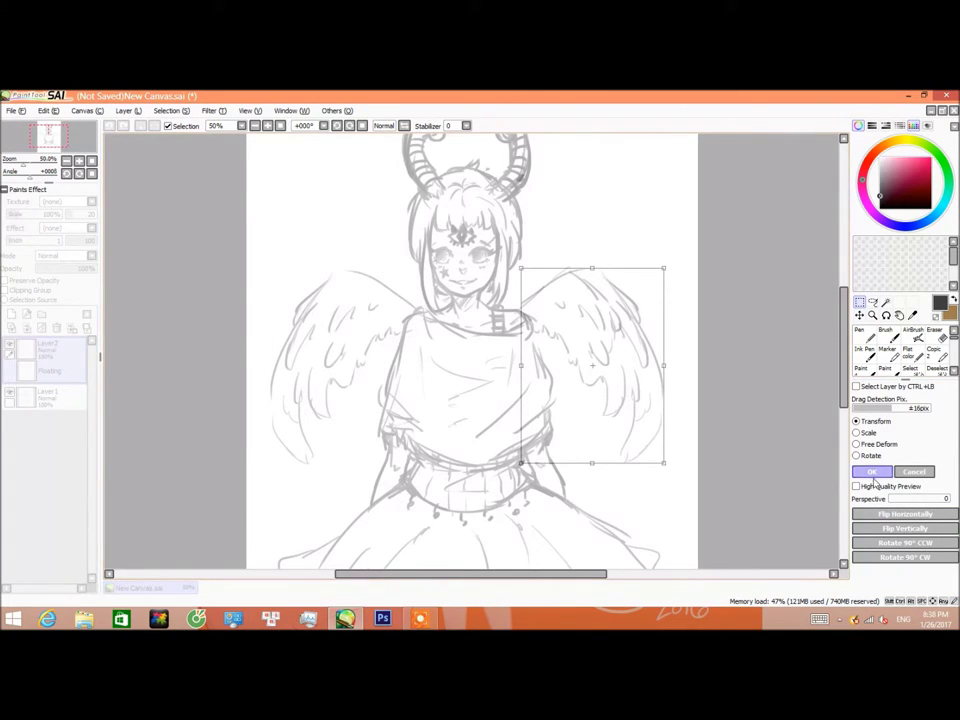
key(Return)
key(ctrl+minus)
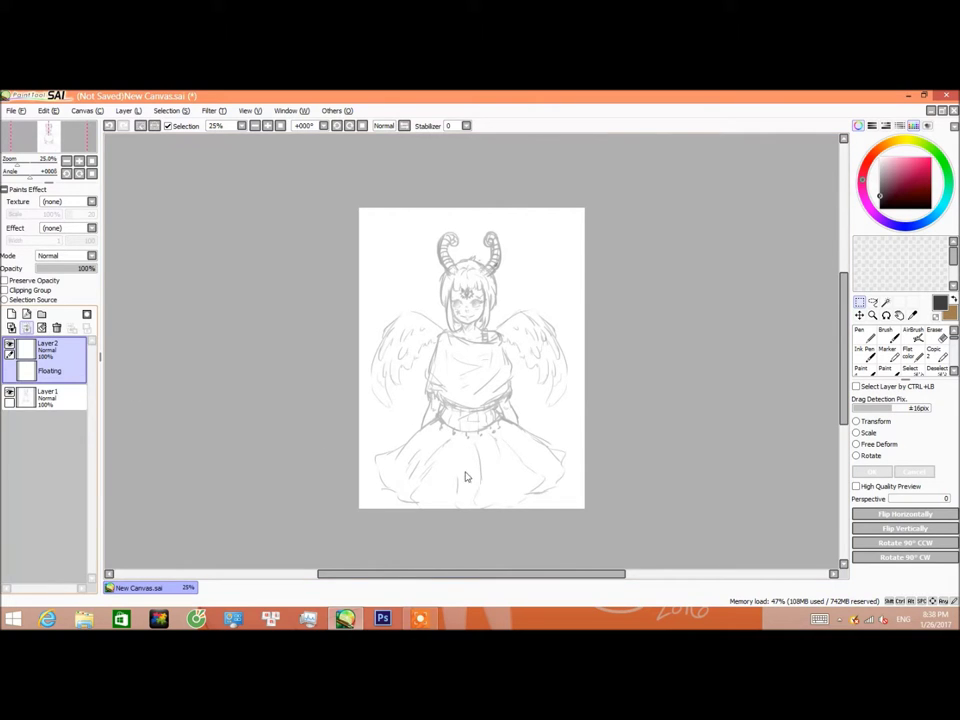
- Merge the flipped wing down into the sketch layer and clean up stray lines around the right wing with the Eraser
key(ctrl+e)
key(e)
key(ctrl+plus)
key(ctrl+plus)
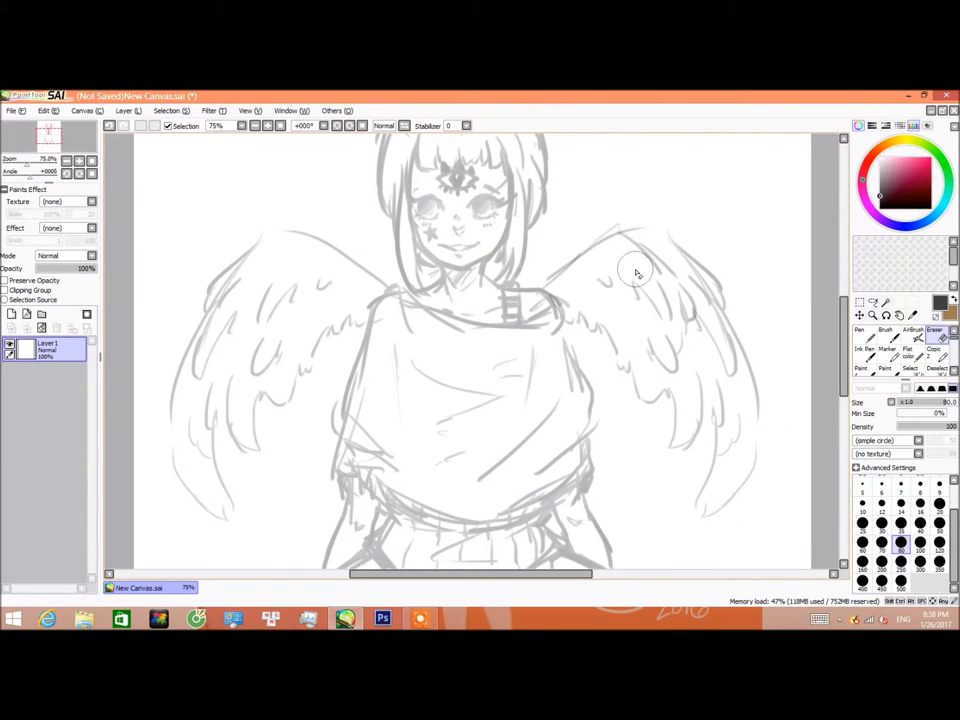
key(ctrl+minus)
key(ctrl+minus)
key(ctrl+plus)
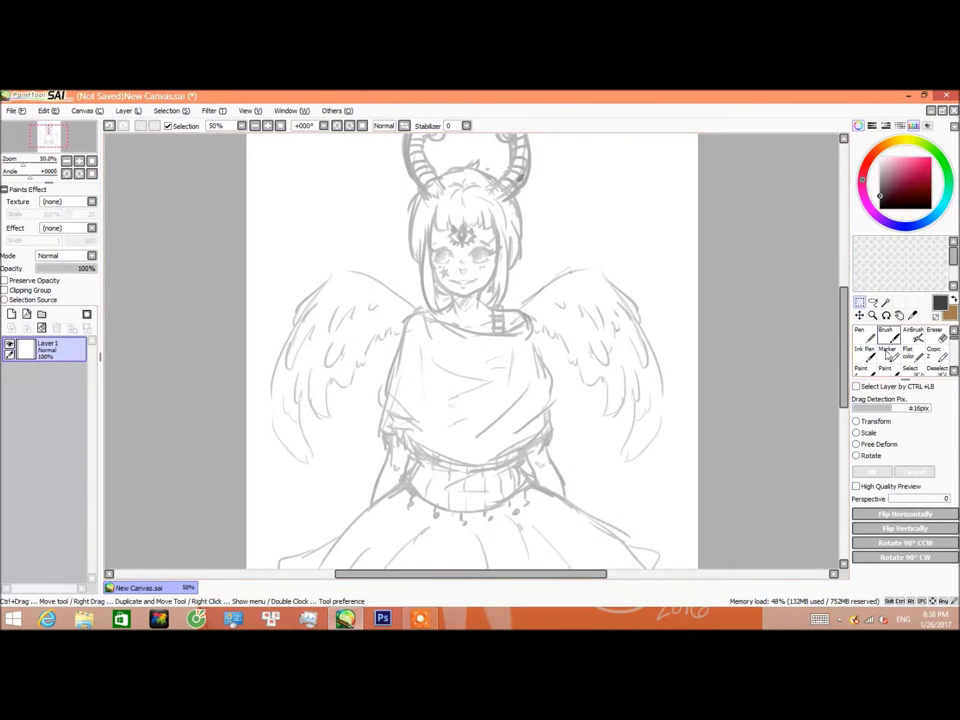
- Sketch an inner row of long feathers inside both wings with the Marker, undoing the unwanted strokes
click(887, 350)
scroll(378, 340, down, 1)
key(ctrl+z)
key(ctrl+z)
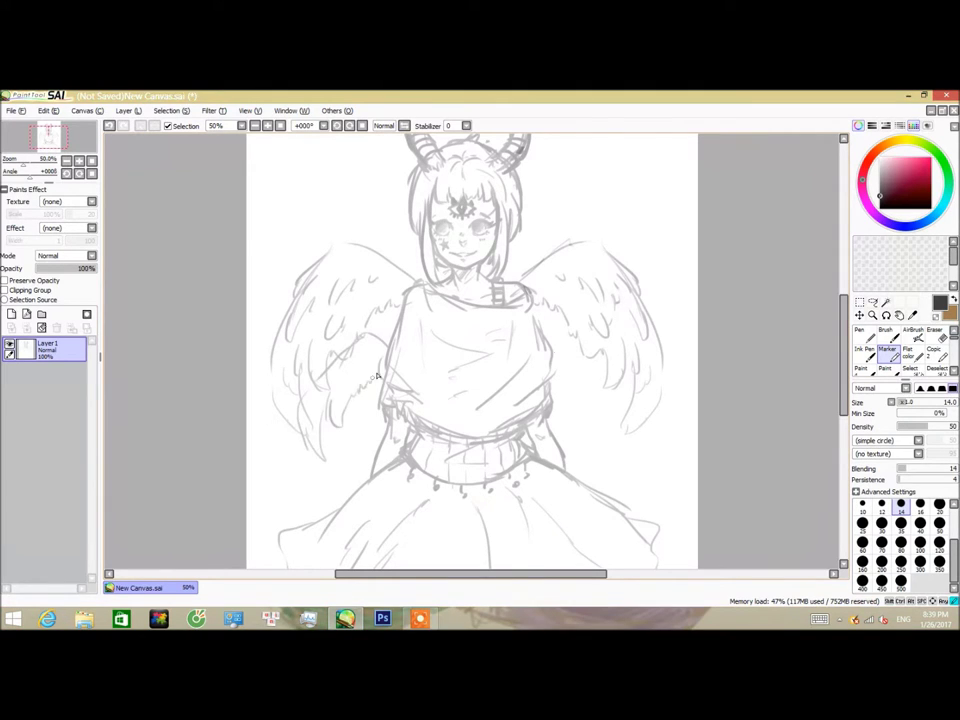
key(ctrl+plus)
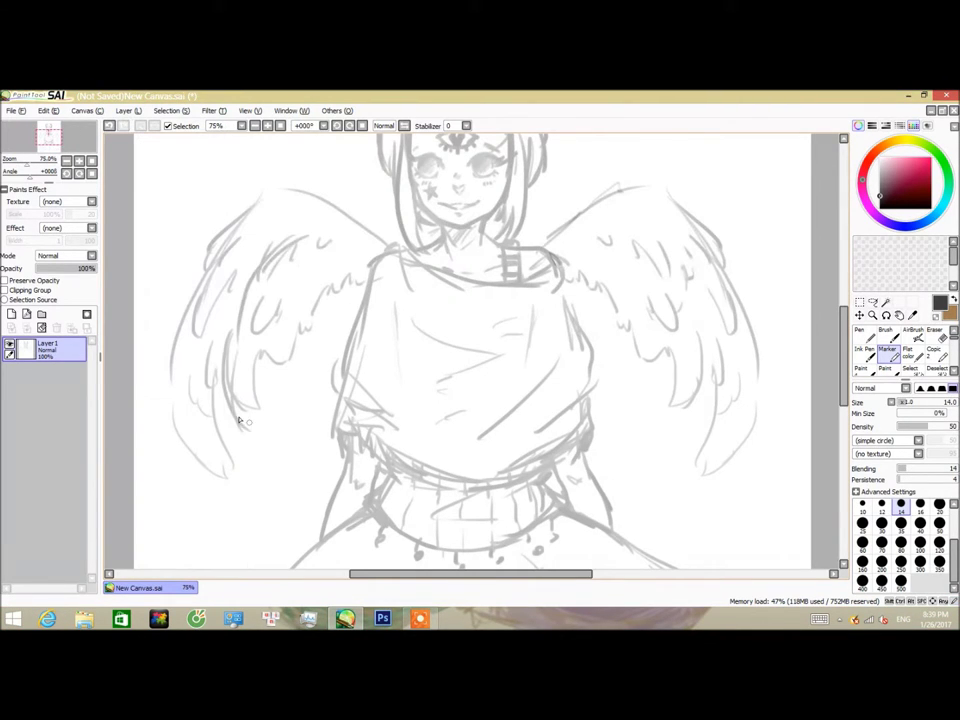
drag(668, 390, 636, 279)
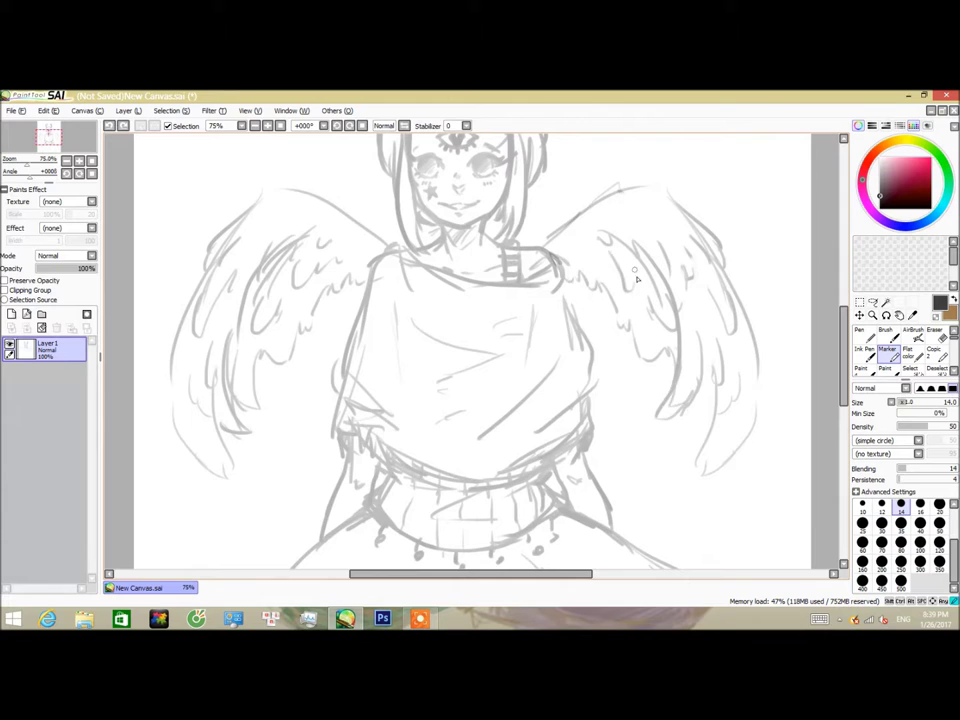
key(ctrl+minus)
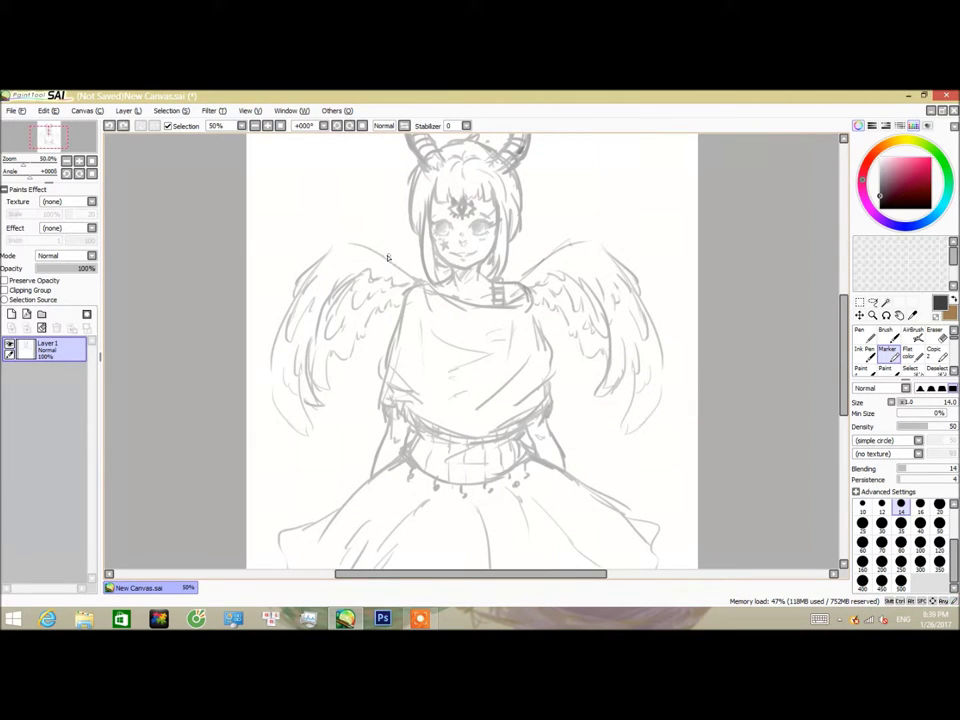
- Lower the sketch layer's opacity to 62%, add a new layer above it in Multiply mode and choose the Pen
scroll(440, 410, down, 1)
scroll(460, 230, up, 2)
scroll(460, 230, down, 2)
click(11, 314)
click(35, 372)
click(72, 268)
click(45, 347)
click(65, 255)
click(60, 269)
click(858, 330)
- Ink the jawline from cheek to cheek with the Pen at size 10 and stabilizer 11, redoing the unwanted stroke
scroll(471, 160, up, 2)
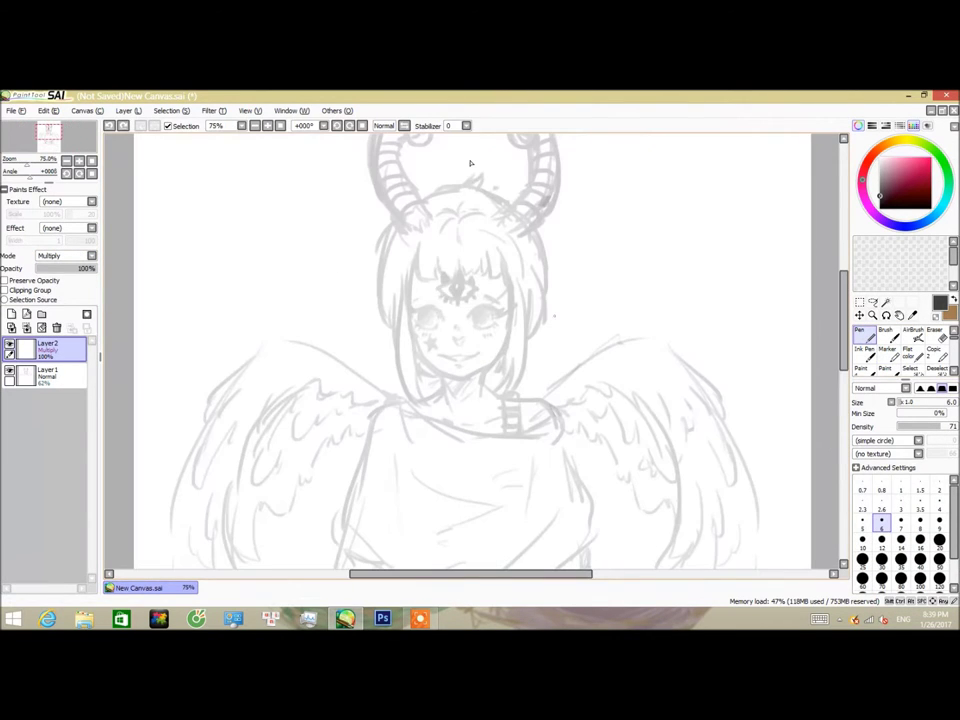
scroll(332, 425, up, 3)
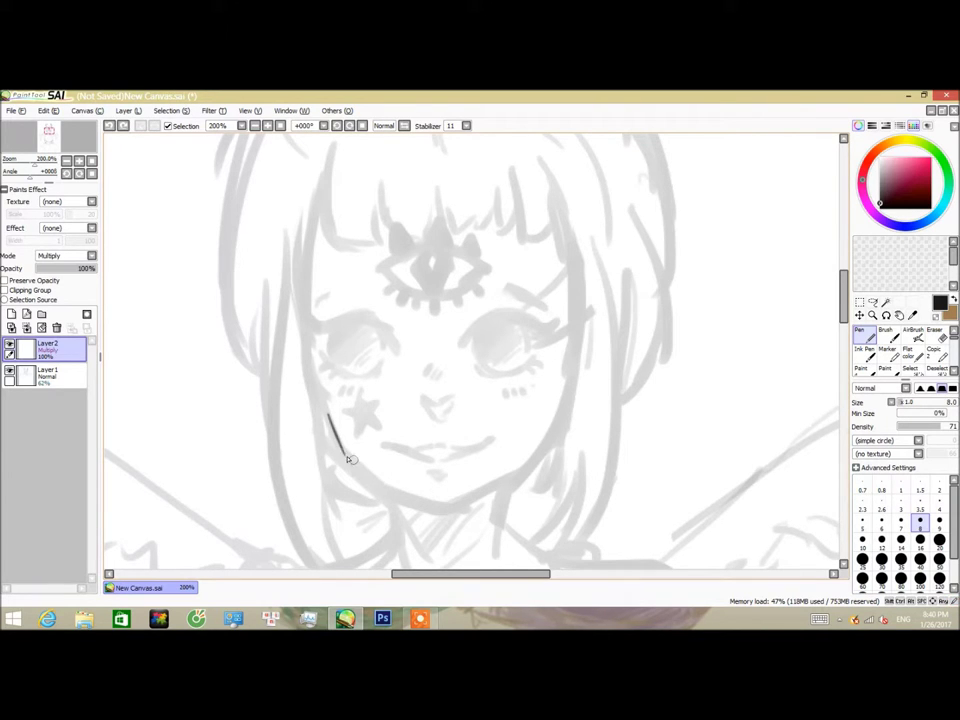
scroll(713, 388, up, 2)
key(bracketright)
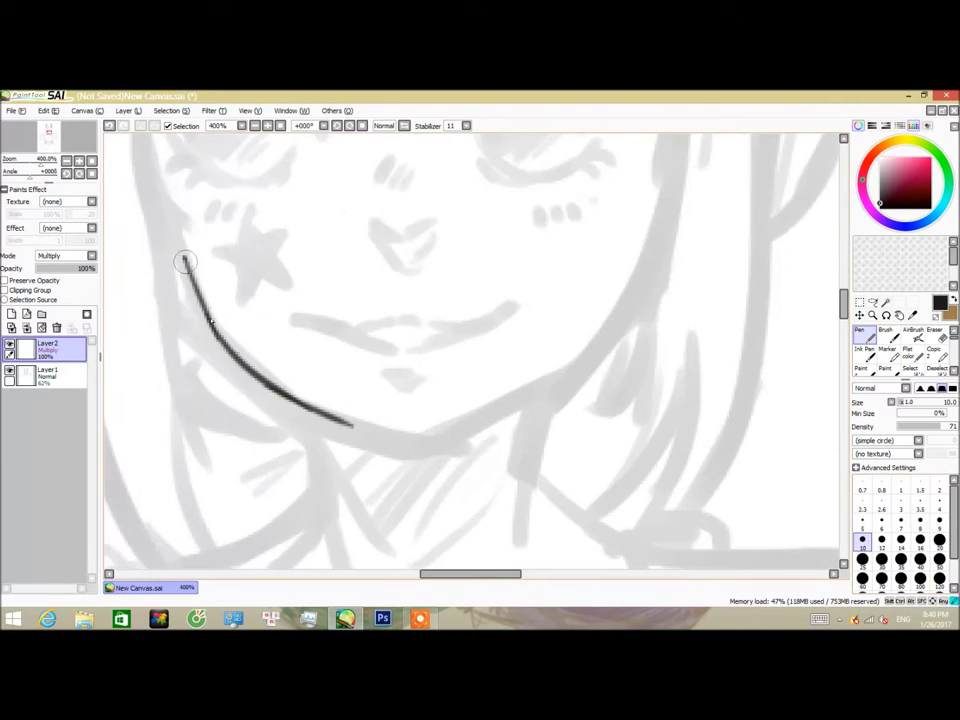
mouse_move(168, 200)
mouse_down()
mouse_move(191, 283)
mouse_move(377, 439)
mouse_move(407, 442)
mouse_move(530, 375)
mouse_move(615, 279)
mouse_up()
key(ctrl+z)
mouse_move(521, 386)
mouse_down()
mouse_move(600, 309)
mouse_move(622, 262)
mouse_up()
scroll(637, 168, down, 3)
scroll(259, 305, up, 2)
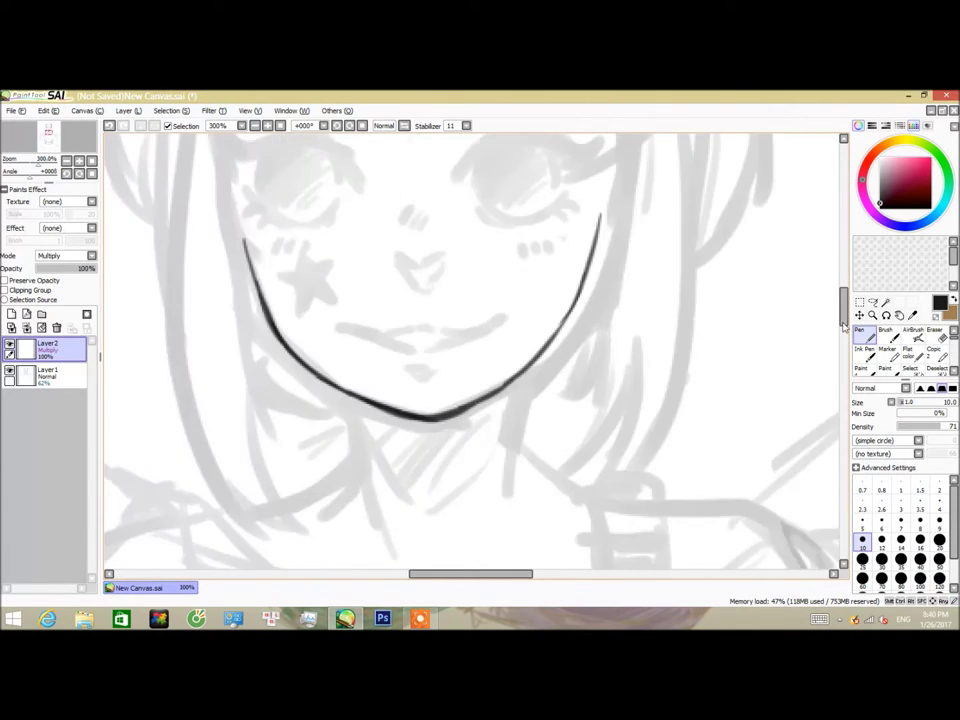
- Ink the curved upper eyelid line of the left eye over the sketch
scroll(259, 305, up, 2)
drag(290, 283, 364, 272)
mouse_move(257, 302)
mouse_down()
mouse_move(435, 328)
mouse_move(251, 317)
mouse_up()
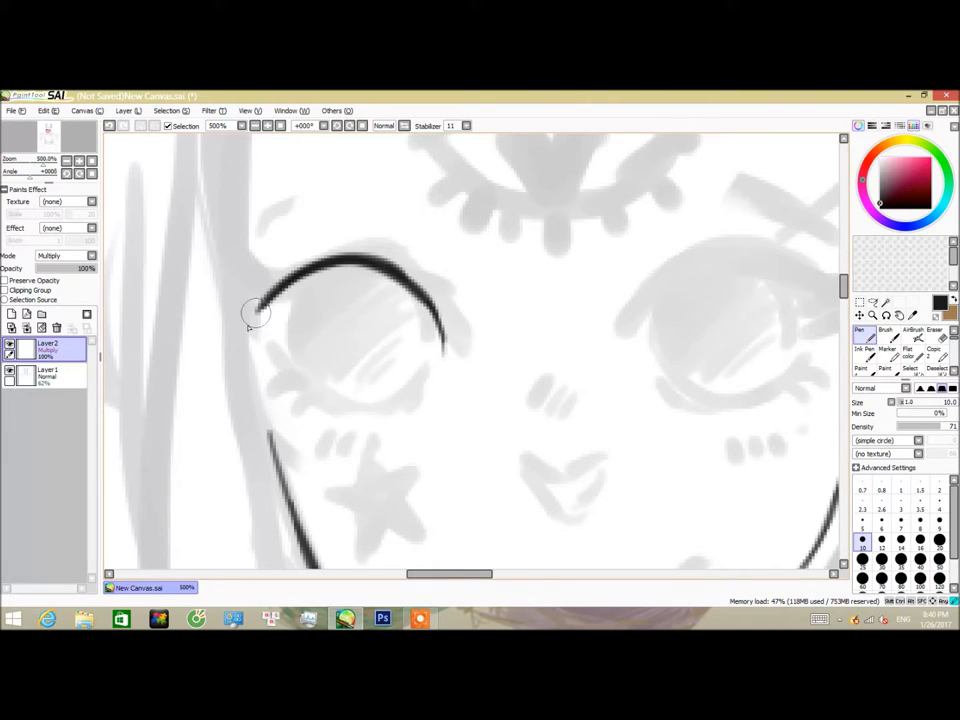
mouse_move(320, 282)
mouse_down()
mouse_move(399, 291)
mouse_move(424, 297)
mouse_move(429, 310)
mouse_move(327, 283)
mouse_move(326, 268)
mouse_move(398, 285)
mouse_move(325, 270)
mouse_move(342, 278)
mouse_move(335, 287)
mouse_move(405, 305)
mouse_move(387, 311)
mouse_move(340, 285)
mouse_up()
scroll(340, 285, down, 2)
scroll(390, 336, up, 3)
- Ink the left eye's round iris outline and lower lashes, and thicken the upper lash line into a winged outer corner
mouse_move(232, 350)
mouse_down()
mouse_move(321, 416)
mouse_move(385, 418)
mouse_up()
key(ctrl+z)
mouse_move(242, 371)
mouse_down()
mouse_move(349, 386)
mouse_move(242, 343)
mouse_move(250, 297)
mouse_move(279, 396)
mouse_up()
mouse_move(410, 290)
mouse_down()
mouse_move(386, 300)
mouse_move(418, 367)
mouse_up()
mouse_move(236, 325)
mouse_down()
mouse_move(231, 369)
mouse_move(264, 414)
mouse_move(290, 402)
mouse_up()
mouse_move(240, 264)
mouse_down()
mouse_move(170, 236)
mouse_move(215, 270)
mouse_move(261, 253)
mouse_move(343, 246)
mouse_up()
scroll(225, 246, down, 2)
scroll(236, 263, up, 2)
scroll(400, 300, down, 1)
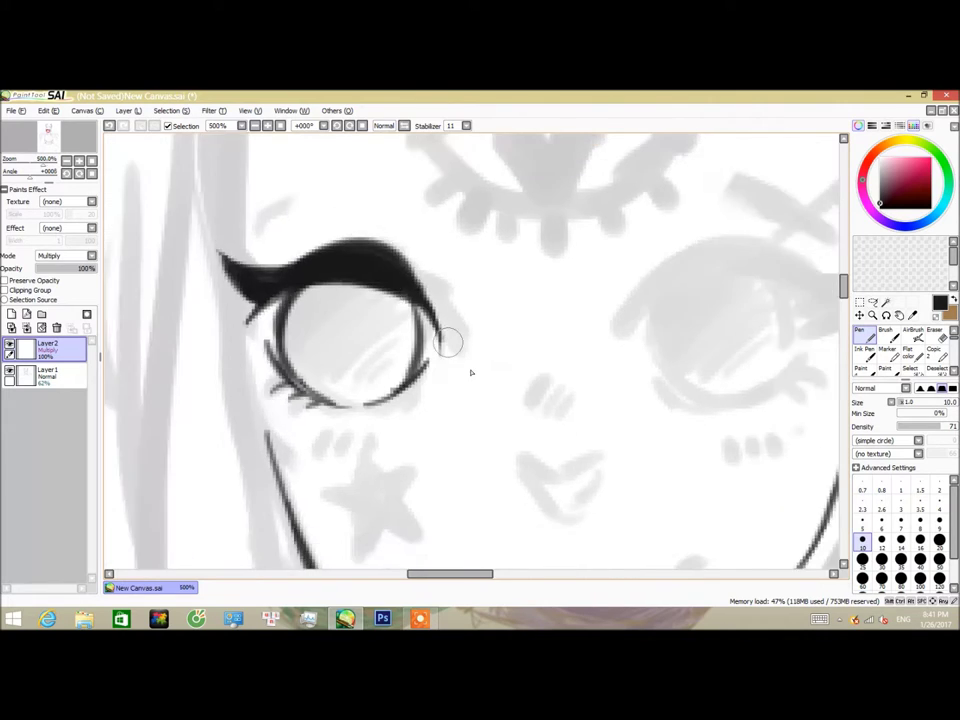
- Trim the lower edge of the left eye's upper lash with the Eraser and touch up the iris outline with the Pen
key(e)
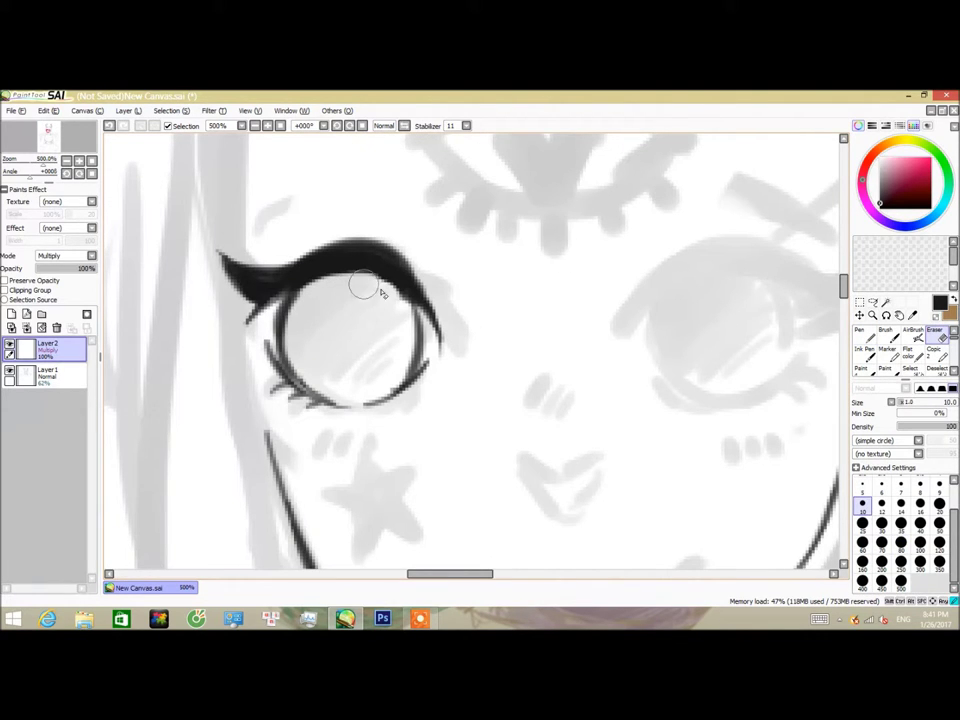
scroll(403, 320, down, 1)
scroll(342, 274, up, 2)
key(n)
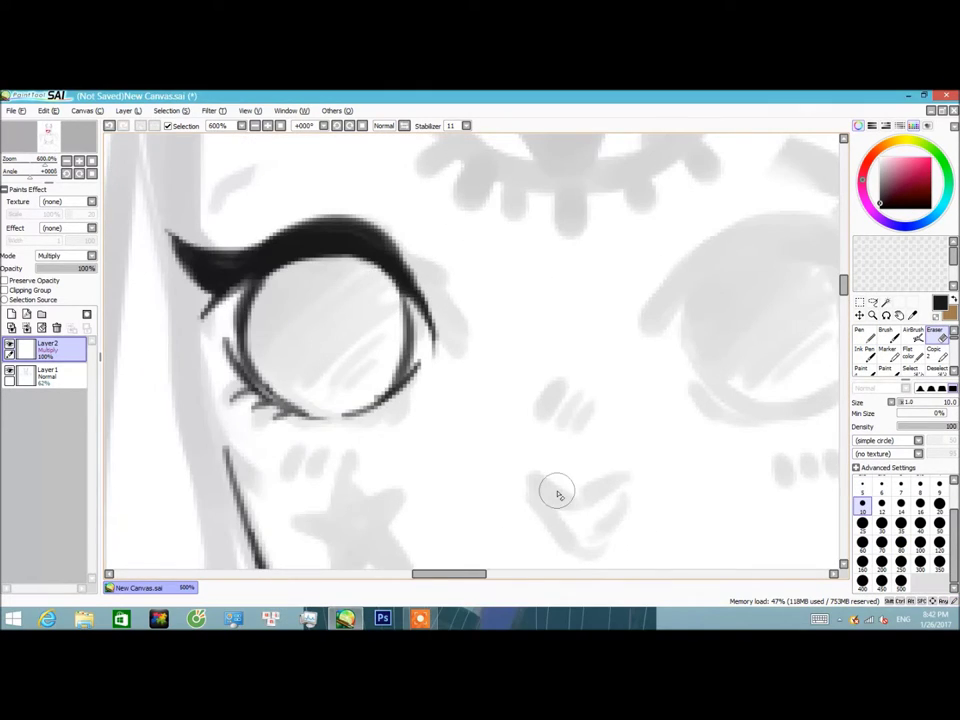
mouse_move(252, 322)
mouse_down()
mouse_move(305, 280)
mouse_move(330, 284)
mouse_up()
drag(278, 342, 365, 272)
scroll(481, 384, down, 4)
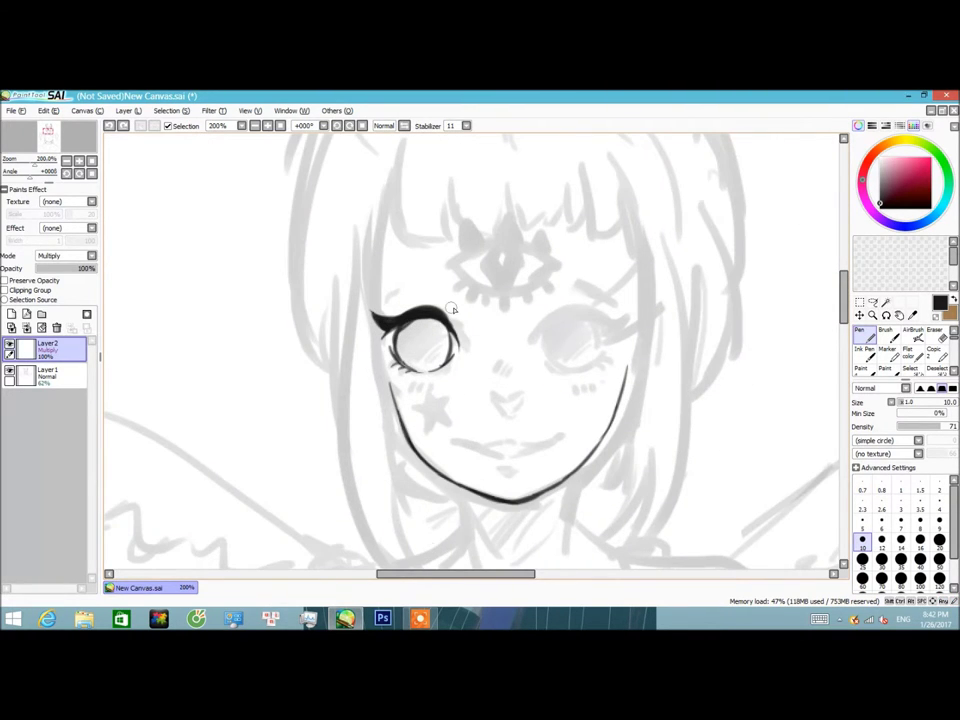
scroll(451, 446, down, 2)
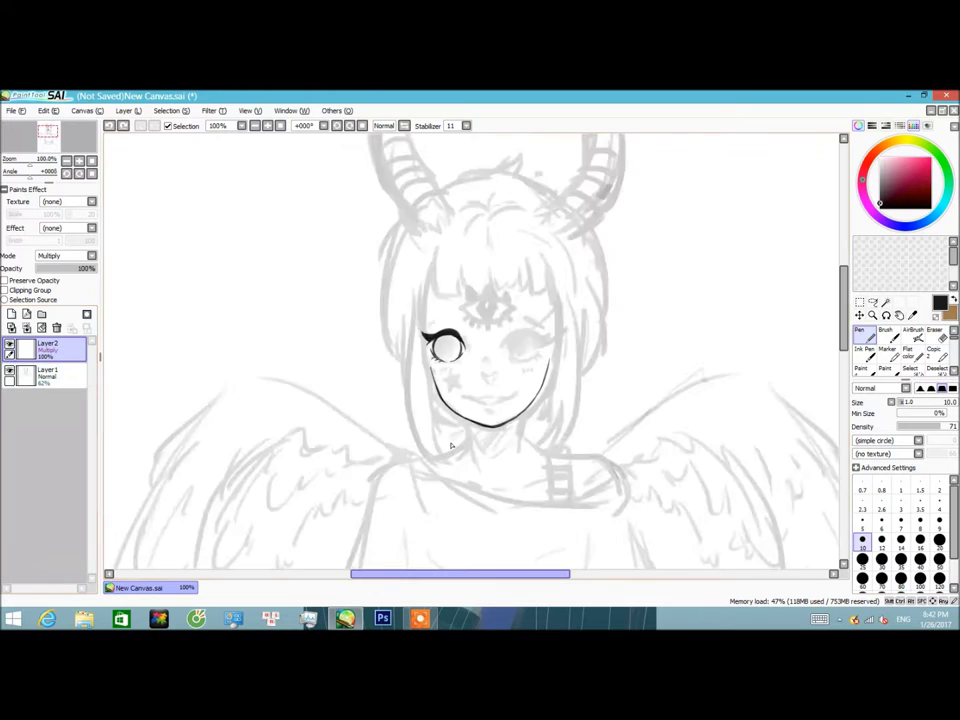
- Copy the inked left eye to a new layer, flip it horizontally and position it over the right eye's sketch
scroll(451, 446, up, 3)
key(m)
drag(147, 232, 406, 401)
key(ctrl+c)
key(ctrl+v)
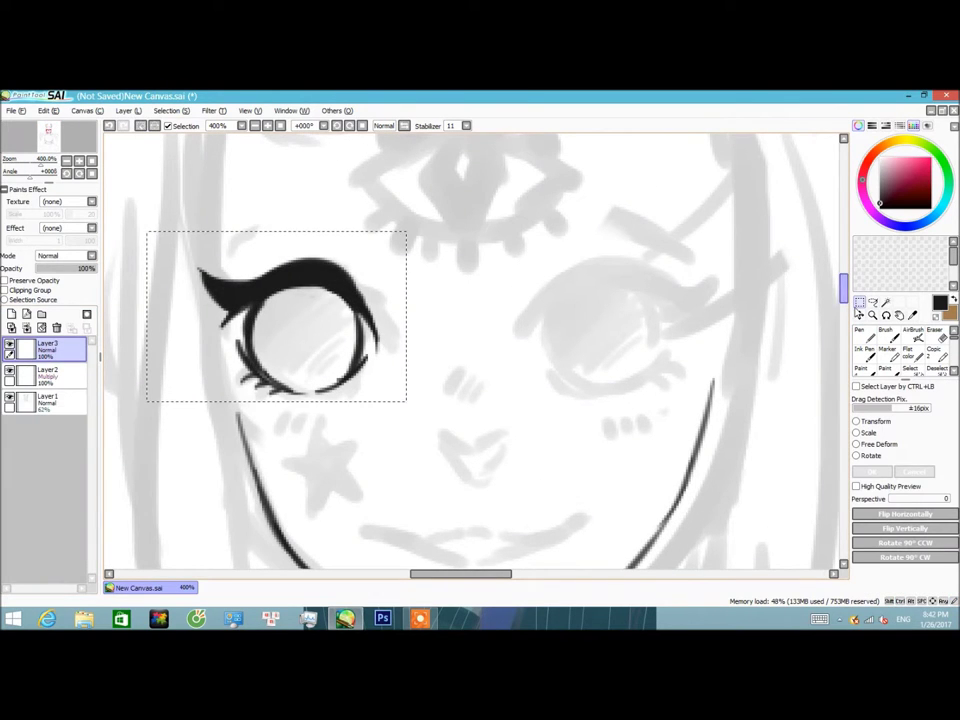
key(ctrl+t)
click(905, 513)
drag(315, 318, 668, 323)
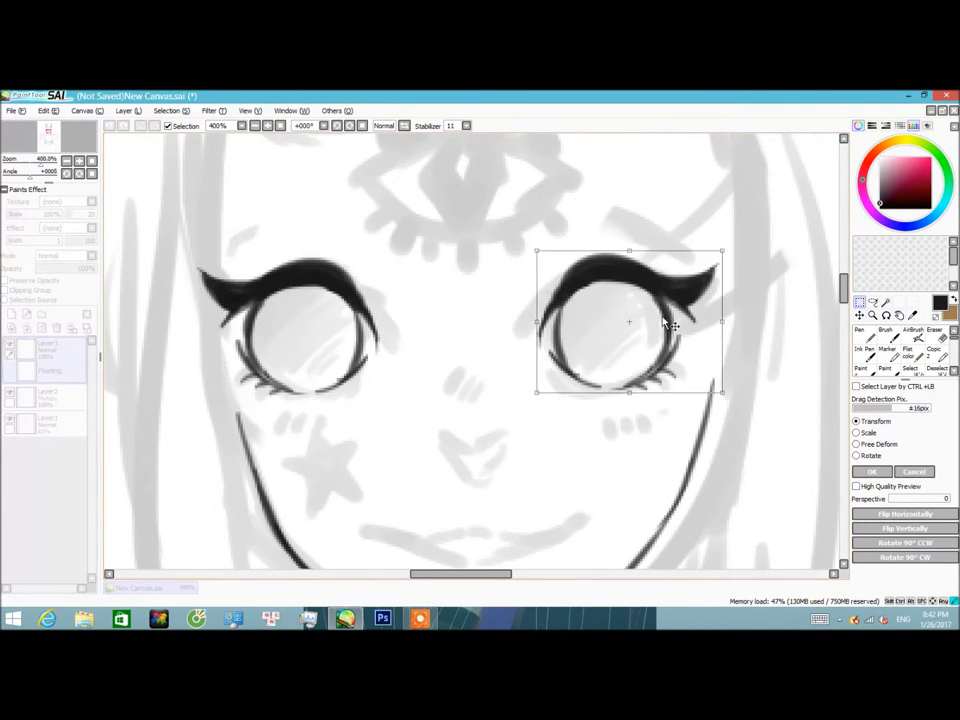
scroll(668, 323, down, 3)
scroll(604, 349, up, 2)
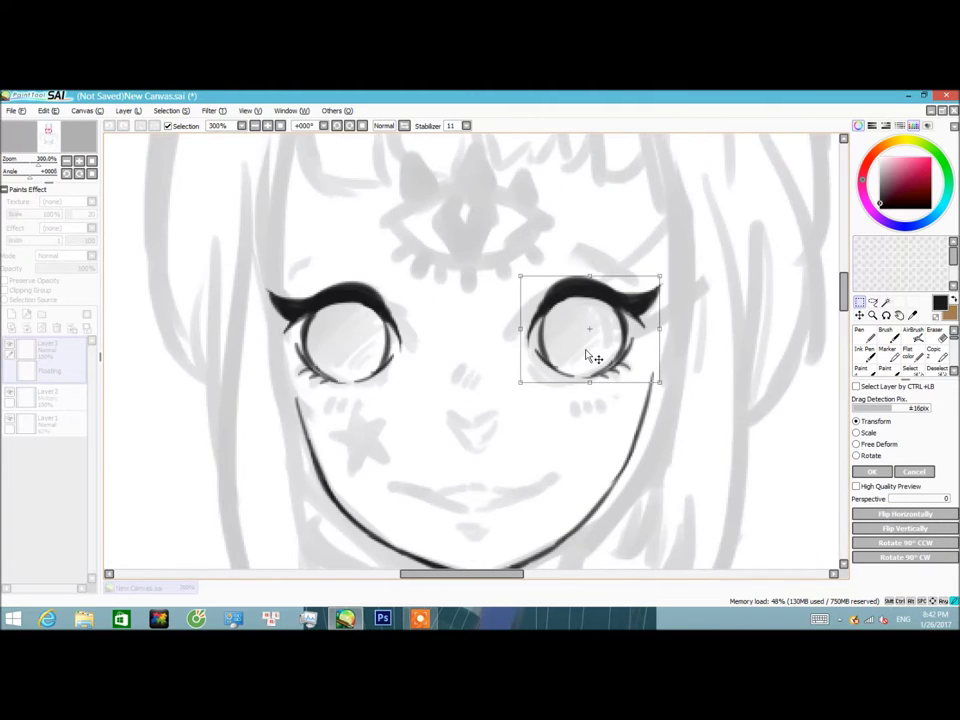
key(Return)
- Move the original left eye slightly inward toward the nose and clear the selection
ctrl+click(378, 352)
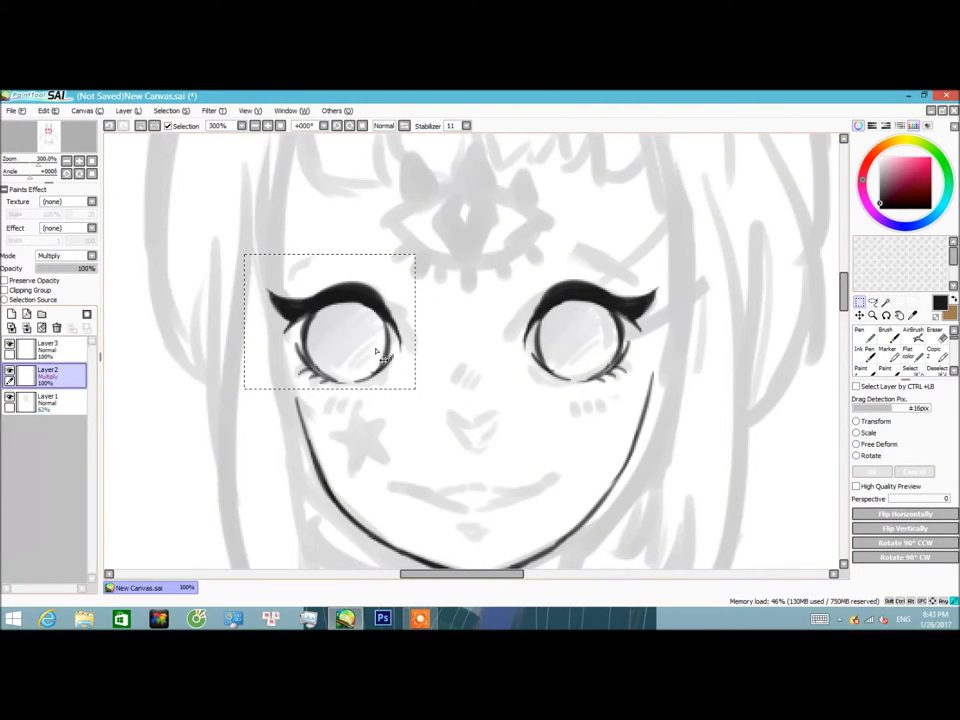
key(ctrl+t)
drag(377, 347, 393, 357)
scroll(393, 357, down, 4)
scroll(621, 422, up, 4)
key(Return)
drag(489, 264, 660, 378)
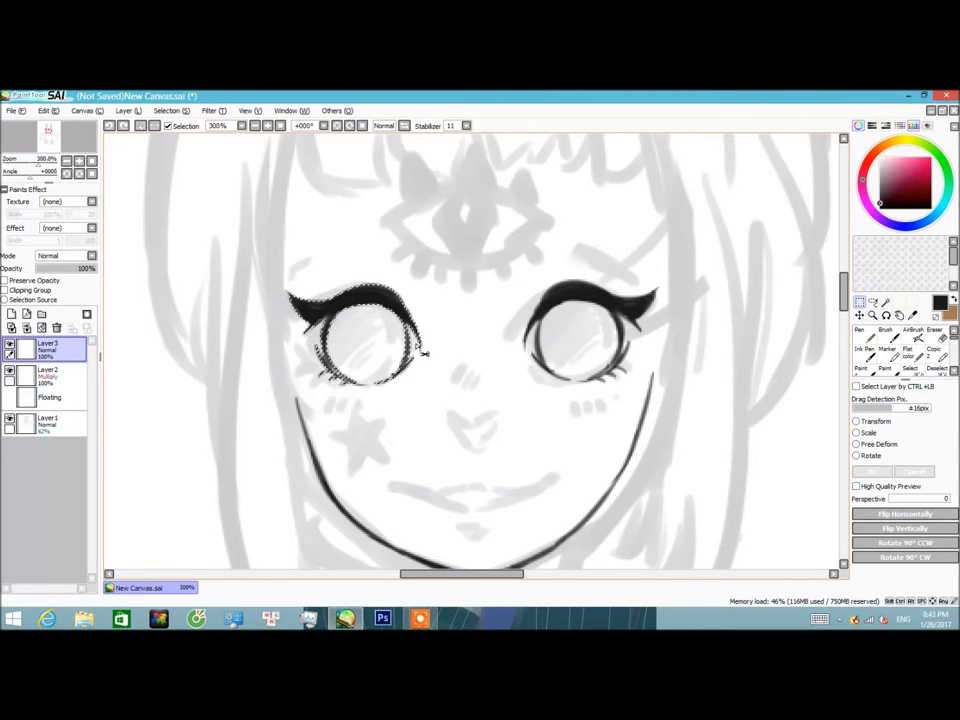
key(ctrl+d)
- Merge the flipped eye's layer down into the line art layer and return to the Pen
drag(858, 416, 816, 392)
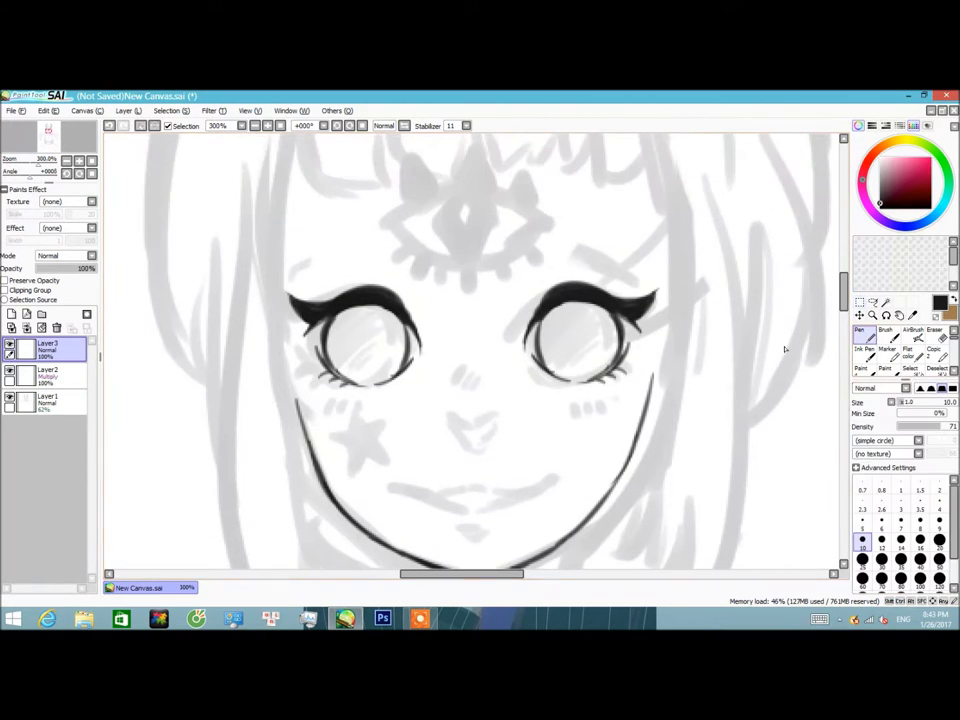
key(ctrl+e)
scroll(470, 360, down, 5)
scroll(621, 362, up, 4)
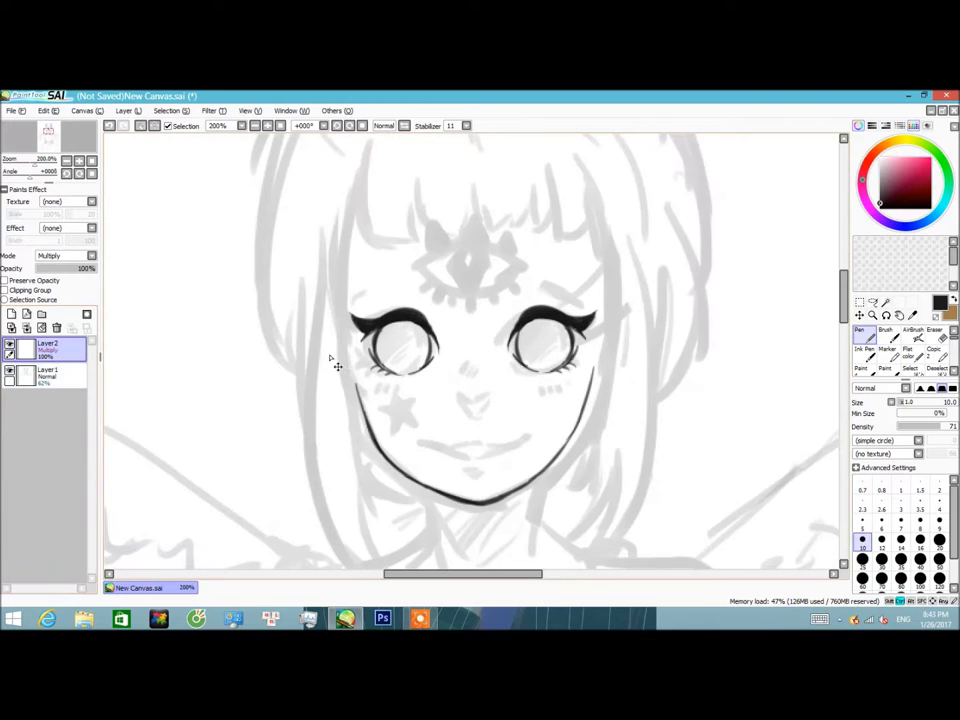
- Ink the V-shaped nose with hatching and three short slanted marks on the bridge above it
scroll(326, 356, up, 4)
drag(438, 367, 518, 365)
drag(452, 306, 488, 292)
drag(440, 368, 515, 372)
scroll(450, 370, down, 3)
scroll(529, 403, up, 2)
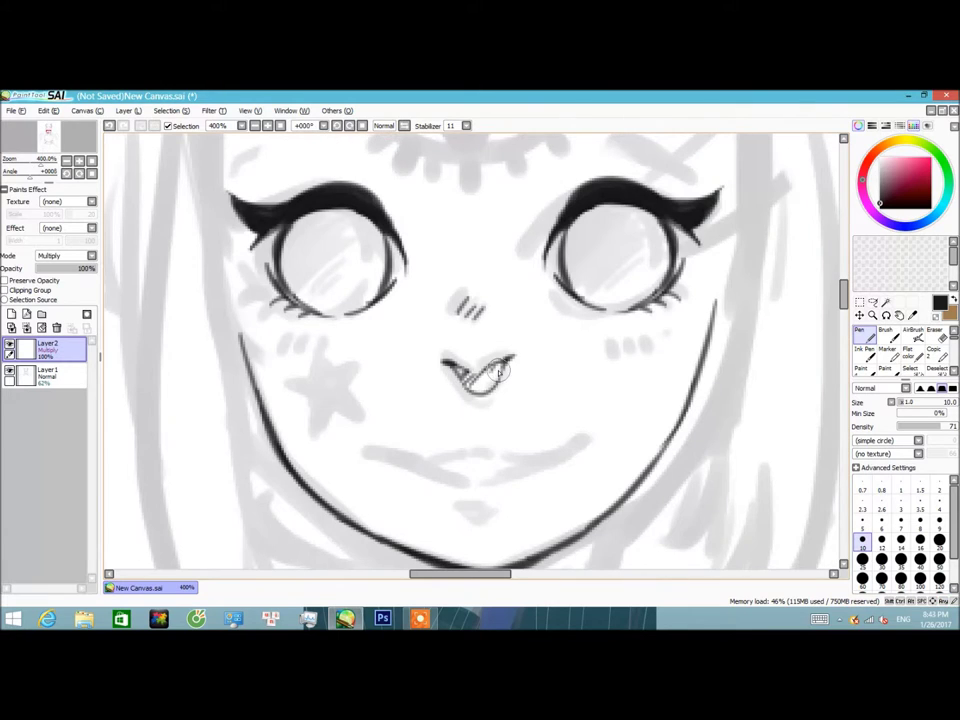
- Ink the smiling mouth with darkened corners, an upper lip contour and a lower lip line
drag(400, 457, 575, 443)
scroll(576, 443, up, 1)
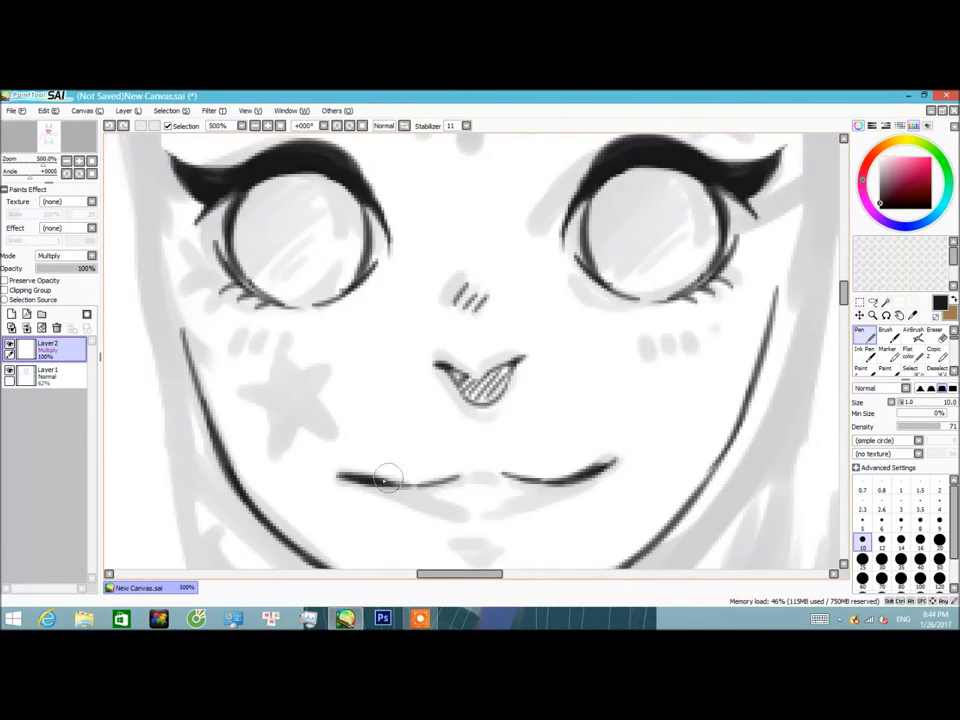
drag(432, 483, 482, 476)
mouse_move(362, 480)
mouse_down()
mouse_move(418, 497)
mouse_move(568, 489)
mouse_up()
scroll(511, 481, down, 4)
scroll(511, 481, up, 4)
mouse_move(300, 300)
mouse_down()
mouse_move(249, 344)
mouse_move(265, 372)
mouse_move(300, 317)
mouse_move(313, 340)
mouse_move(300, 354)
mouse_move(280, 321)
mouse_move(256, 341)
mouse_move(295, 322)
mouse_move(279, 308)
mouse_move(309, 324)
mouse_move(281, 359)
mouse_move(312, 352)
mouse_up()
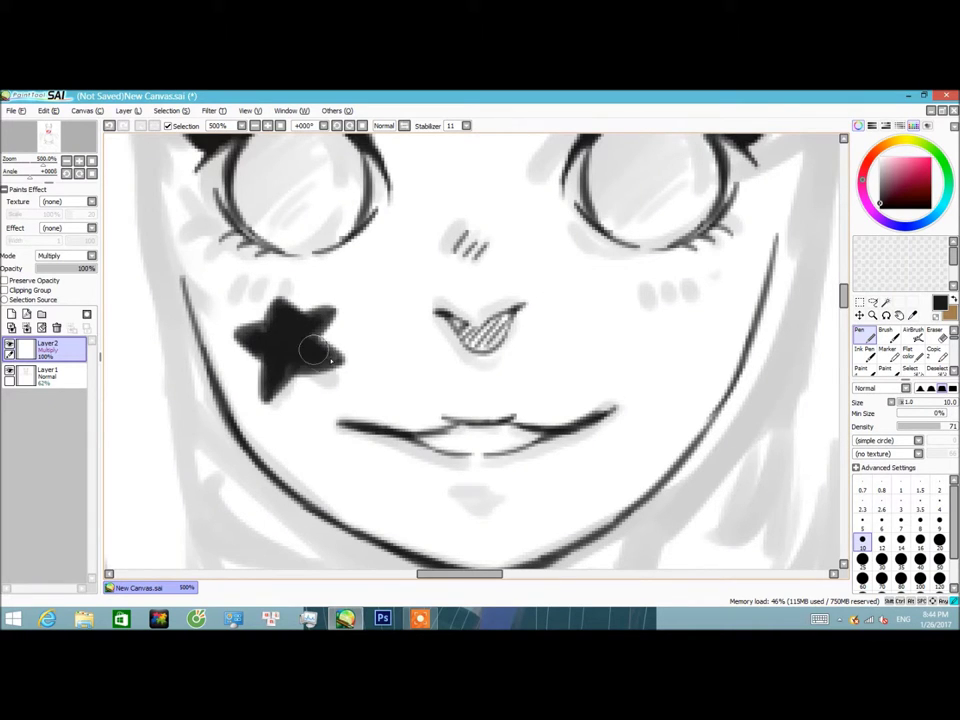
mouse_move(270, 308)
mouse_down()
mouse_move(318, 316)
mouse_move(269, 360)
mouse_move(354, 320)
mouse_up()
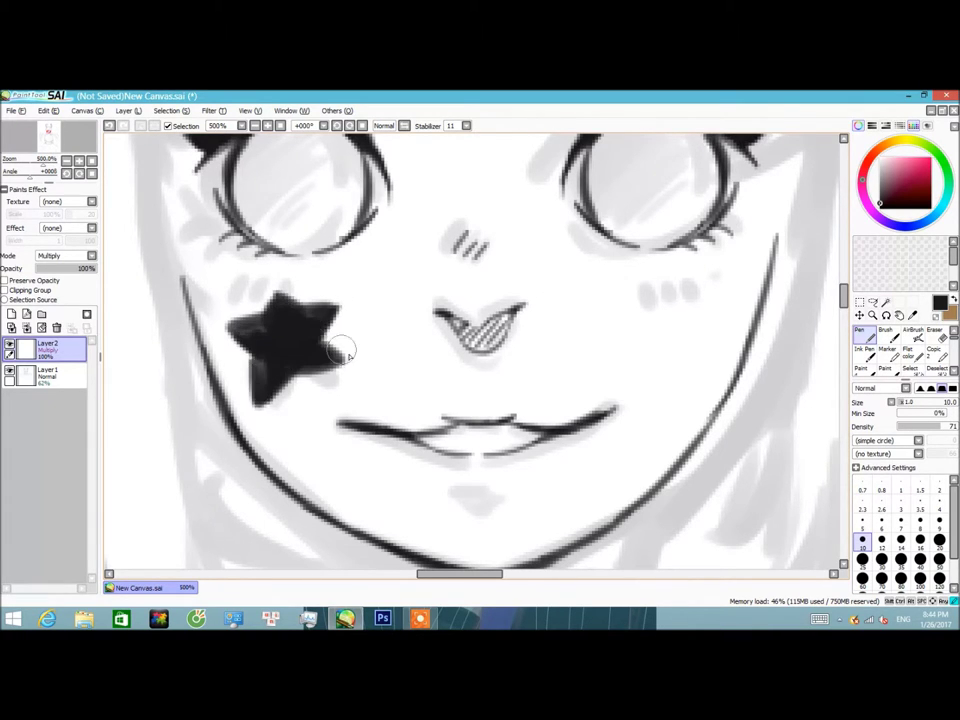
scroll(427, 398, down, 1)
drag(325, 374, 291, 326)
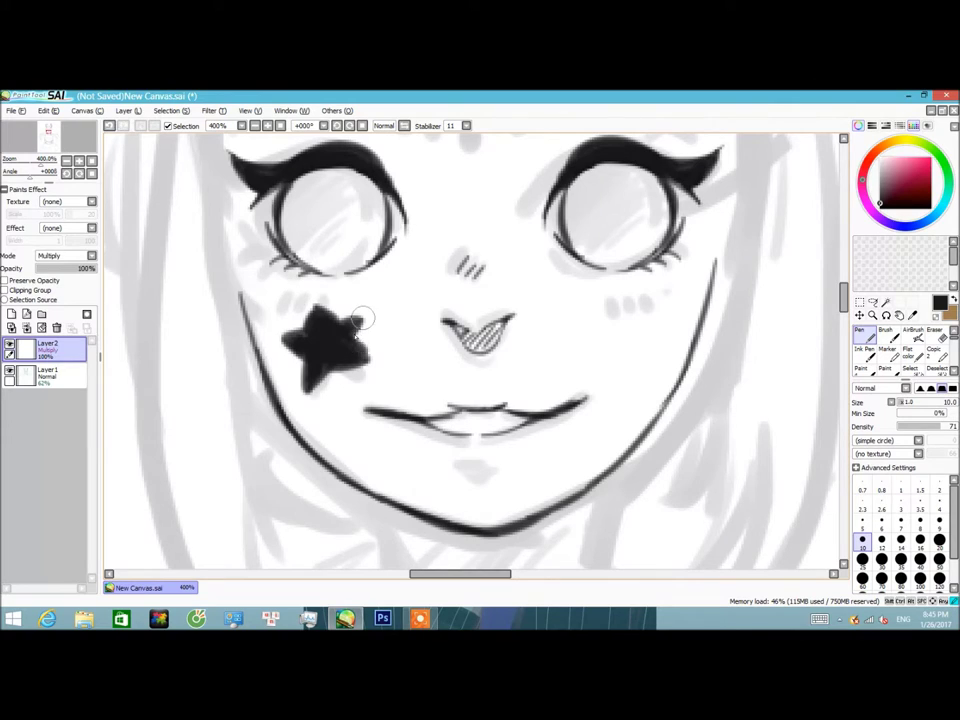
key(ctrl+z)
key(ctrl+z)
key(ctrl+z)
key(ctrl+z)
key(ctrl+z)
key(ctrl+z)
- Ink a filled five-pointed star on the left cheek and add short dash marks below both eyes
mouse_move(306, 347)
mouse_down()
mouse_move(321, 392)
mouse_move(370, 377)
mouse_up()
mouse_move(289, 345)
mouse_down()
mouse_move(350, 318)
mouse_move(340, 352)
mouse_up()
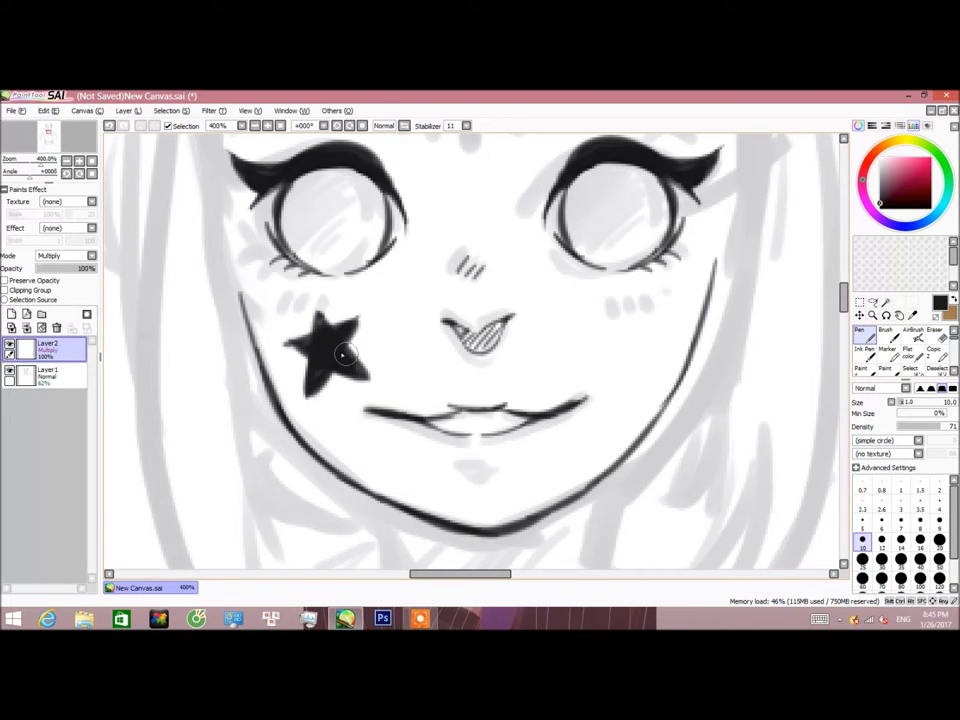
drag(284, 290, 300, 292)
drag(624, 300, 640, 296)
scroll(620, 370, down, 2)
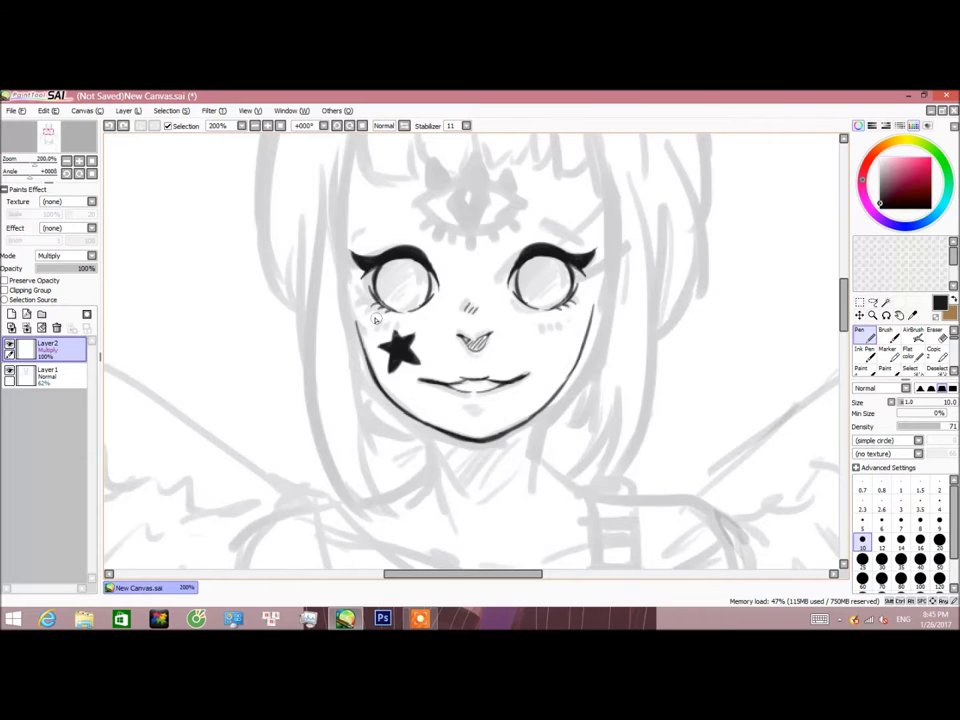
- Ink the almond-shaped outline of the third eye on the forehead, redoing the first attempt at a closer zoom
scroll(851, 302, up, 3)
drag(322, 380, 594, 384)
key(ctrl+z)
key(ctrl+z)
scroll(528, 376, up, 1)
mouse_move(285, 396)
mouse_down()
mouse_move(651, 398)
mouse_move(594, 379)
mouse_move(612, 375)
mouse_move(347, 368)
mouse_move(405, 337)
mouse_move(304, 389)
mouse_move(300, 412)
mouse_move(374, 431)
mouse_move(574, 420)
mouse_move(621, 383)
mouse_move(658, 408)
mouse_up()
mouse_move(536, 444)
mouse_down()
mouse_move(456, 452)
mouse_move(300, 405)
mouse_up()
- Ink a diamond-shaped pupil with crossing strokes inside the third eye
mouse_move(452, 342)
mouse_down()
mouse_move(438, 403)
mouse_move(477, 366)
mouse_move(491, 409)
mouse_move(499, 379)
mouse_move(466, 438)
mouse_up()
mouse_move(438, 372)
mouse_down()
mouse_move(489, 380)
mouse_move(456, 368)
mouse_up()
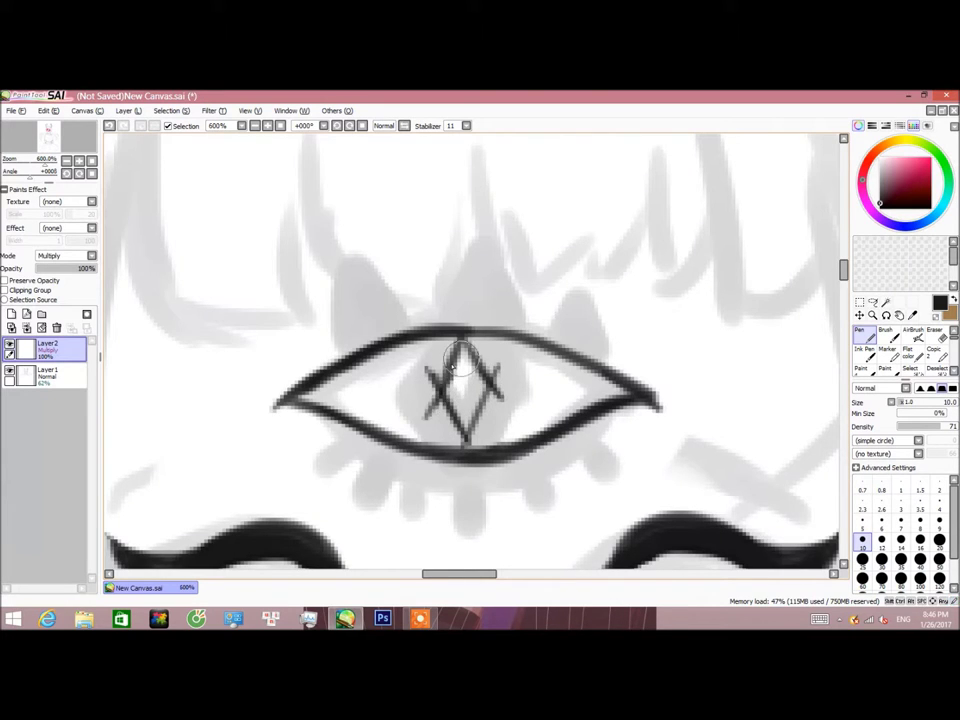
scroll(499, 381, down, 2)
scroll(459, 389, up, 4)
scroll(459, 389, down, 3)
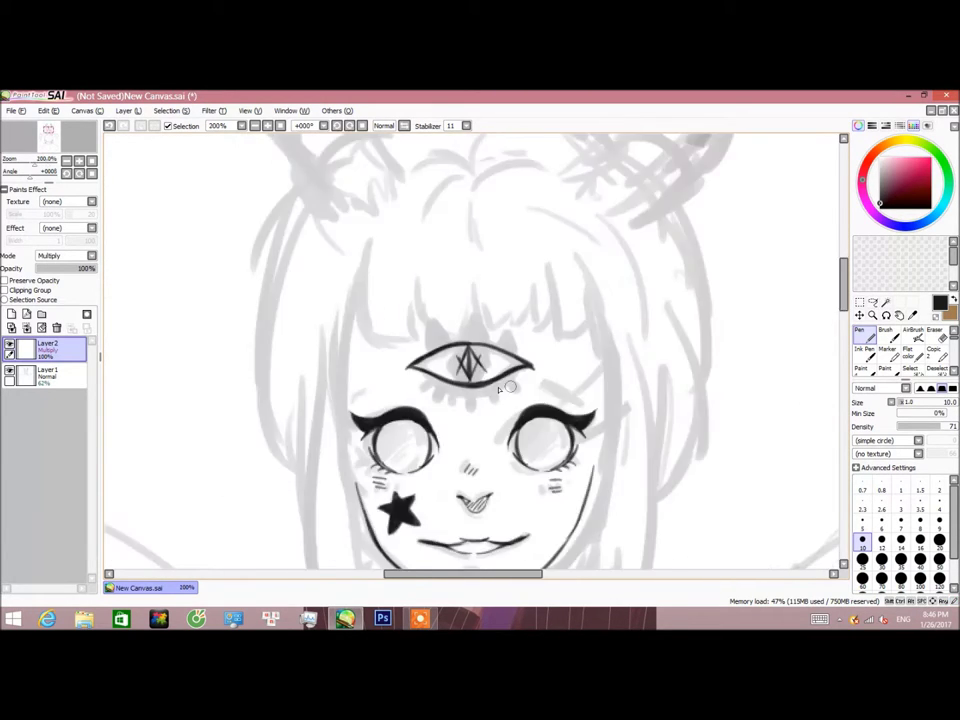
- Ink three filled pointed lashes above the third eye and a row of short lashes below it
scroll(420, 437, up, 2)
mouse_move(438, 331)
mouse_down()
mouse_move(462, 288)
mouse_move(487, 330)
mouse_up()
drag(527, 332, 545, 308)
drag(545, 308, 566, 340)
drag(355, 342, 370, 316)
mouse_move(370, 316)
mouse_down()
mouse_move(392, 333)
mouse_move(456, 321)
mouse_move(545, 325)
mouse_move(583, 345)
mouse_up()
- Trim the third eye's side lashes into sharp points with the Eraser and ink small curves inside the eye's corners
scroll(380, 343, down, 1)
key(e)
scroll(462, 282, up, 1)
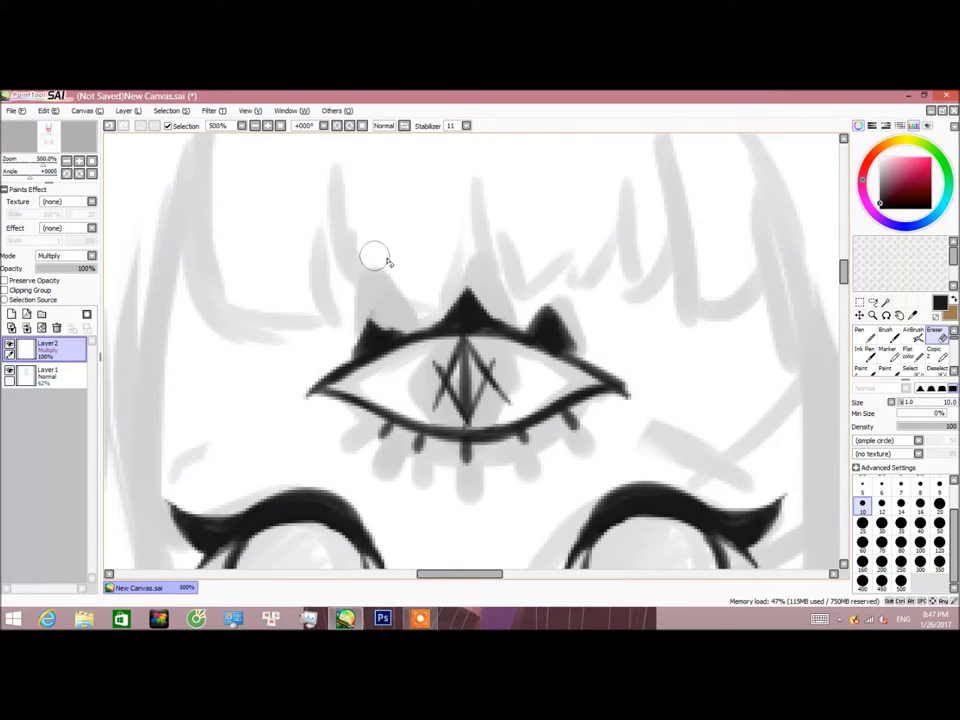
key(n)
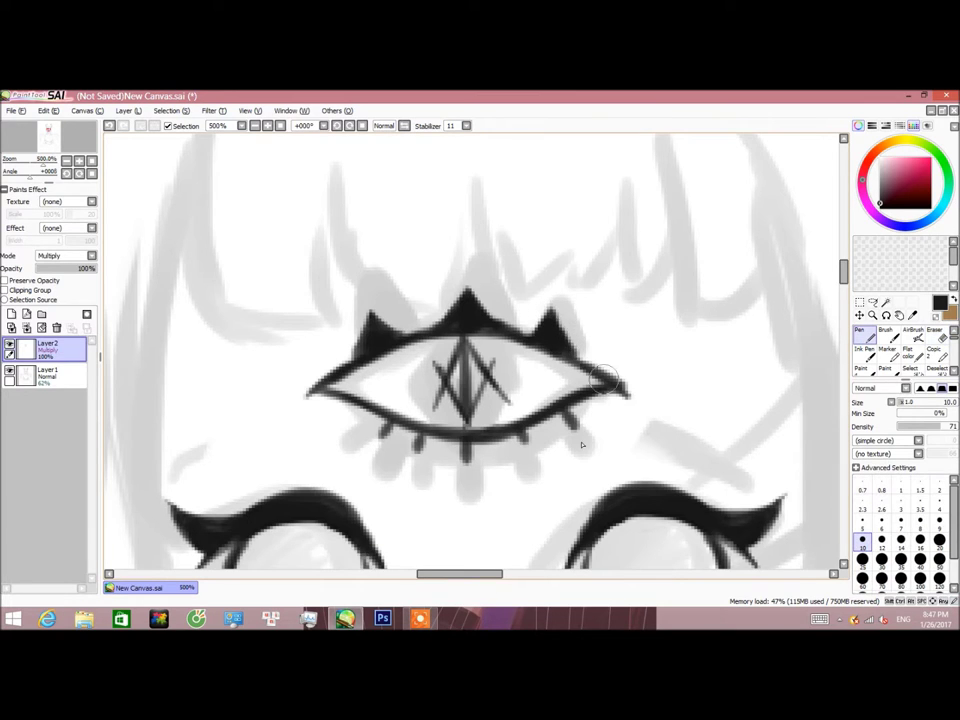
scroll(575, 400, down, 8)
scroll(378, 362, up, 8)
scroll(378, 362, up, 1)
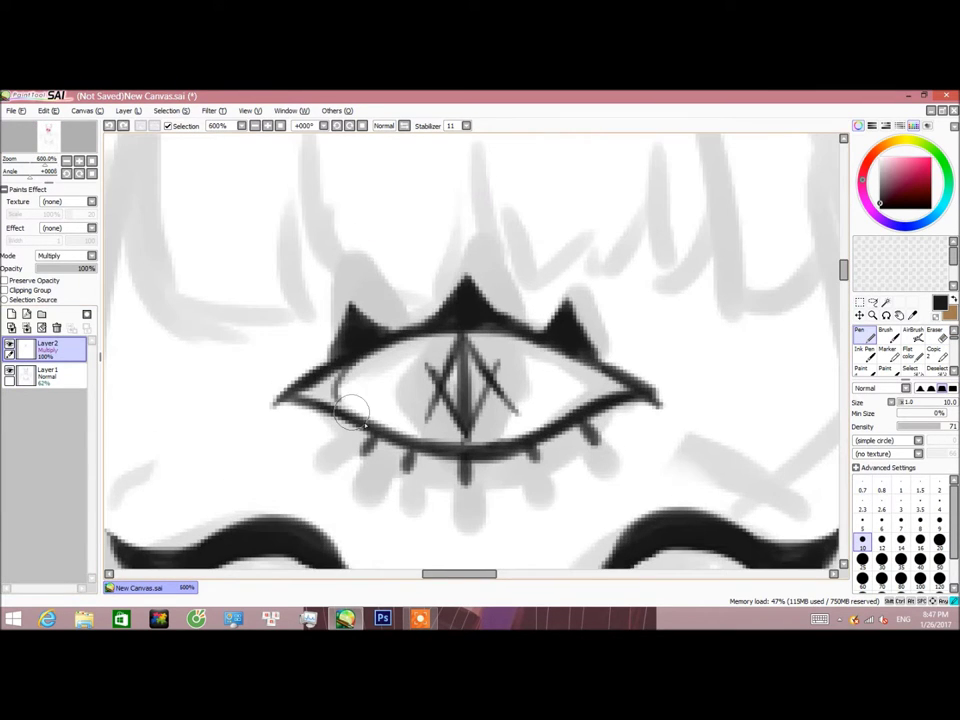
scroll(384, 418, down, 5)
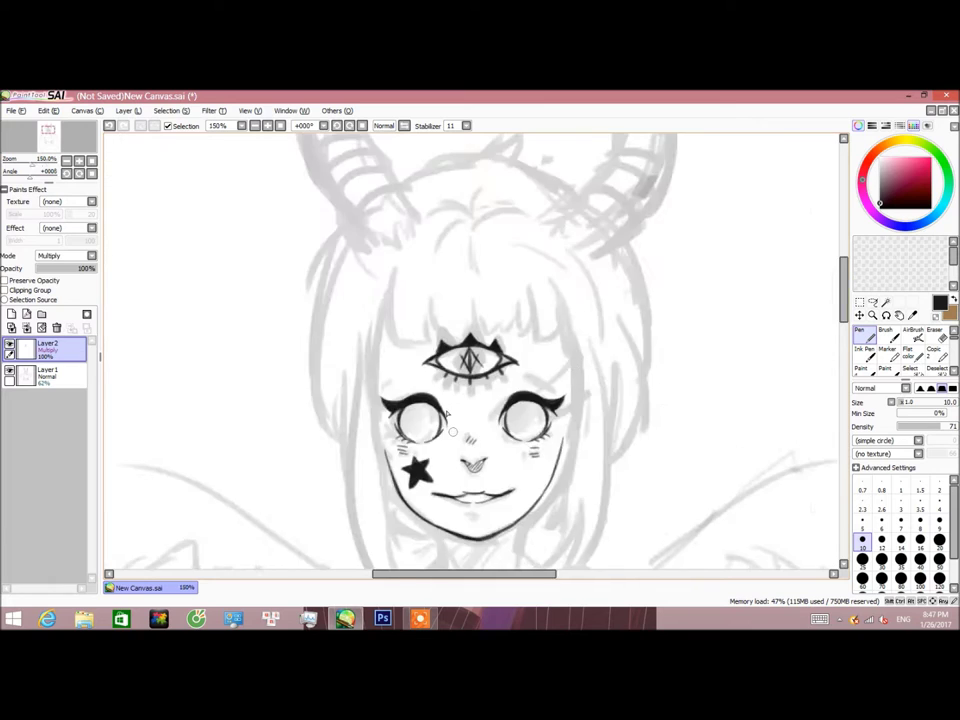
- Ink the fringe with curved sides and a jagged lower edge above the third eye
scroll(312, 318, up, 2)
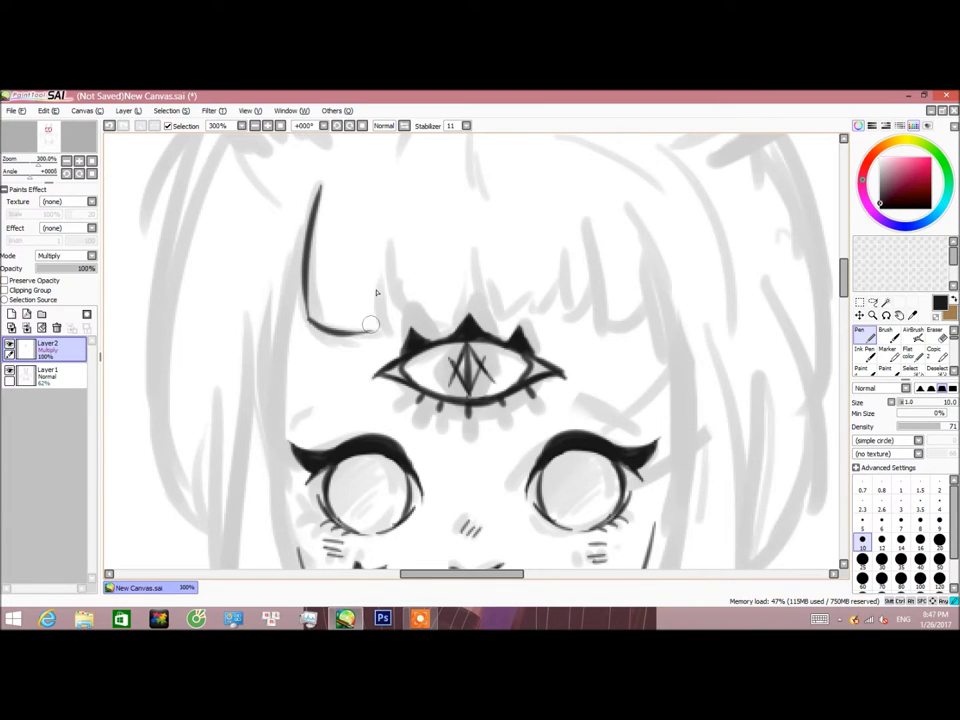
drag(370, 325, 446, 316)
key(ctrl+z)
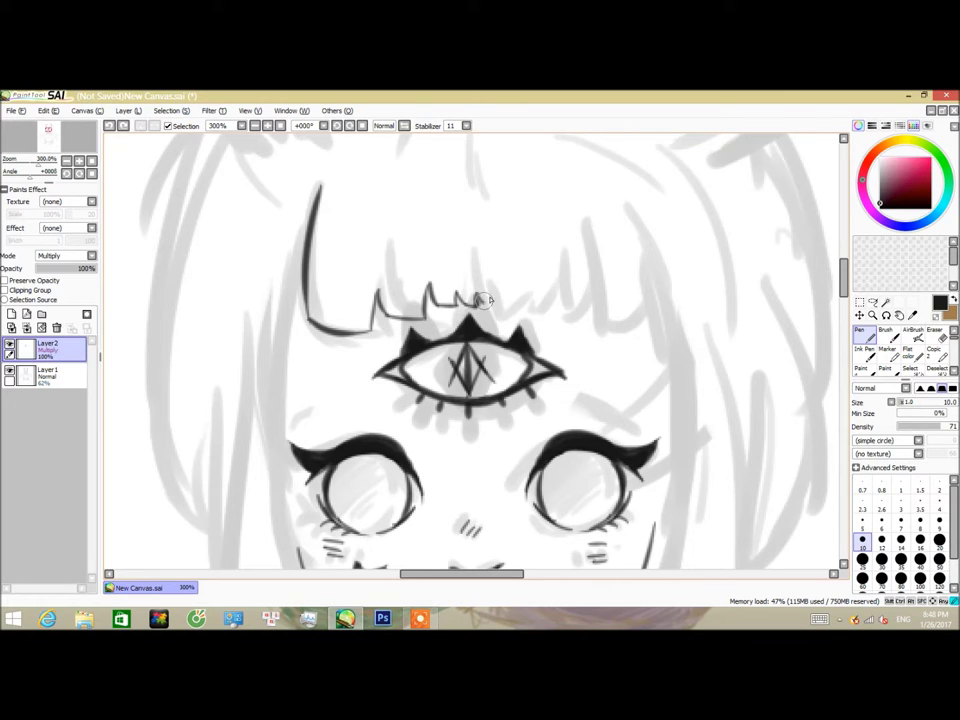
mouse_move(550, 298)
mouse_down()
mouse_move(568, 318)
mouse_move(585, 310)
mouse_move(638, 197)
mouse_up()
scroll(594, 379, down, 3)
scroll(265, 295, up, 4)
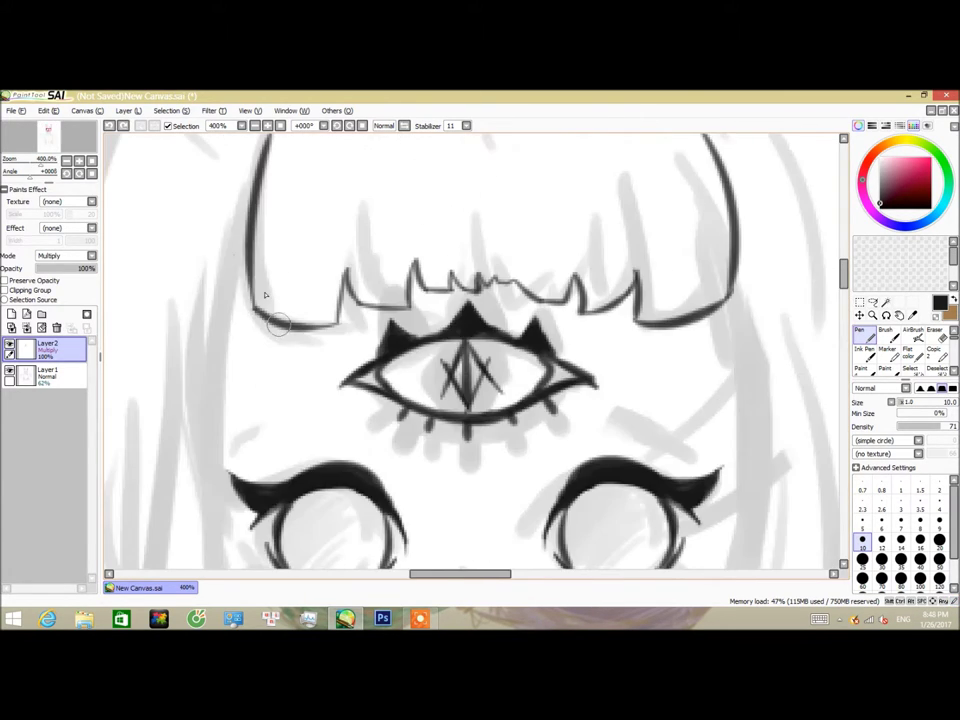
- Ink the face-framing hair line beside the starred cheek, ending in jagged tips at the jaw
scroll(236, 279, down, 2)
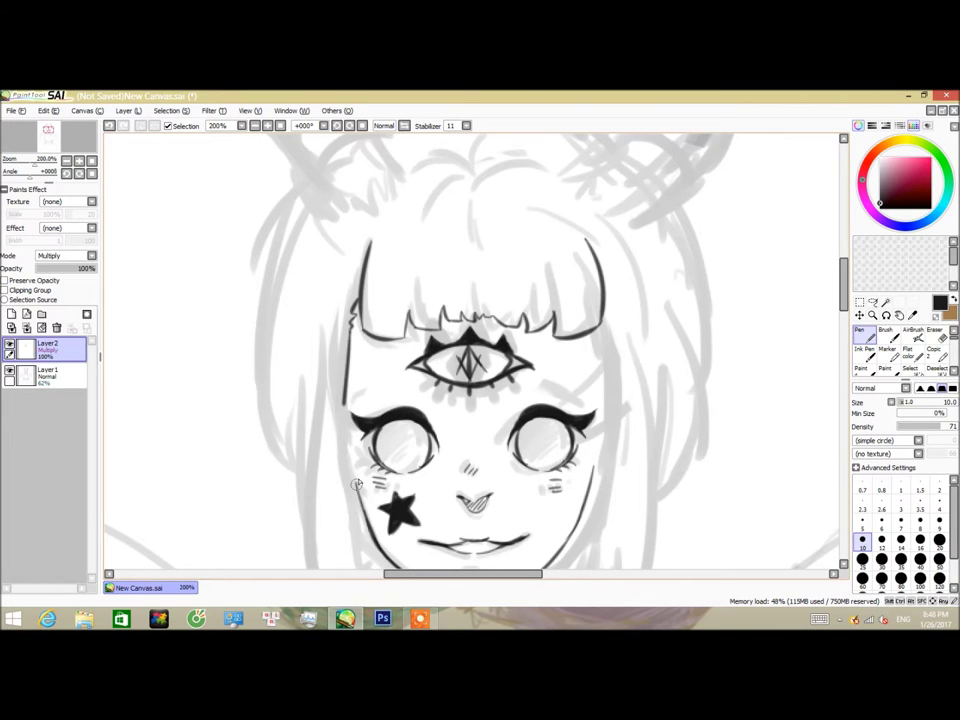
scroll(300, 475, up, 2)
mouse_move(246, 433)
mouse_down()
mouse_move(308, 502)
mouse_move(298, 443)
mouse_up()
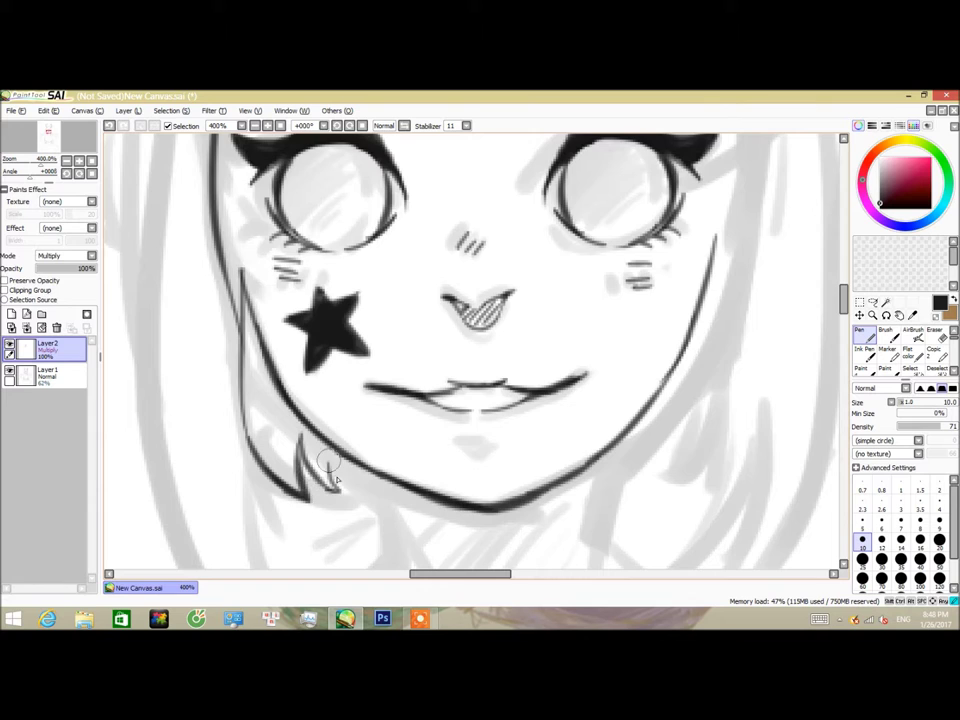
- Ink the long pointed side lock on the starred-cheek side and erase its stray line ends
scroll(300, 400, down, 2)
drag(316, 252, 310, 438)
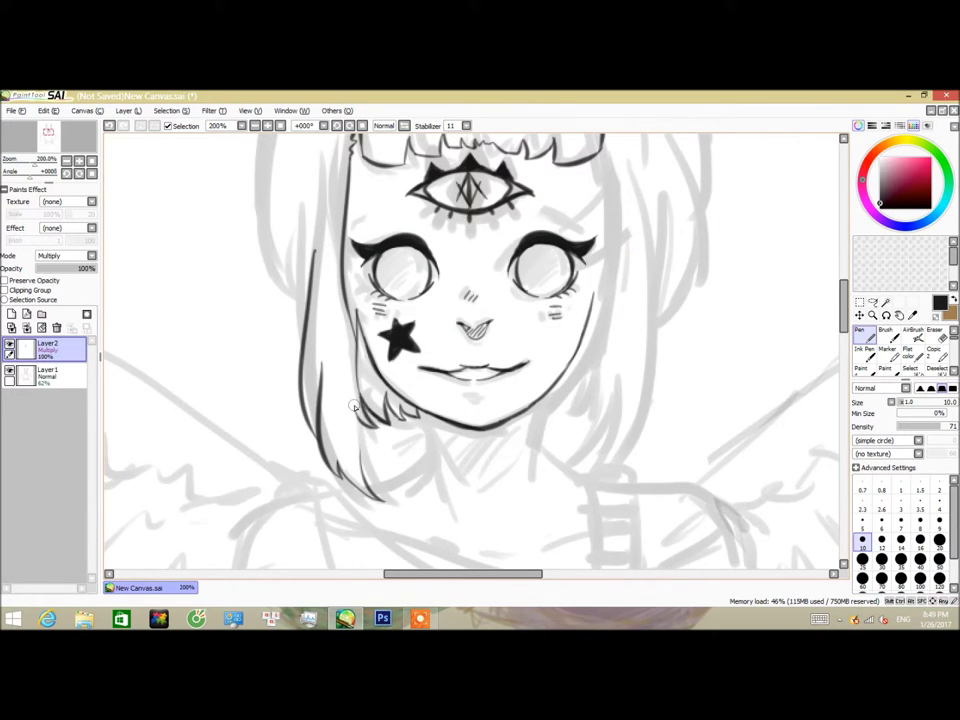
scroll(389, 443, up, 2)
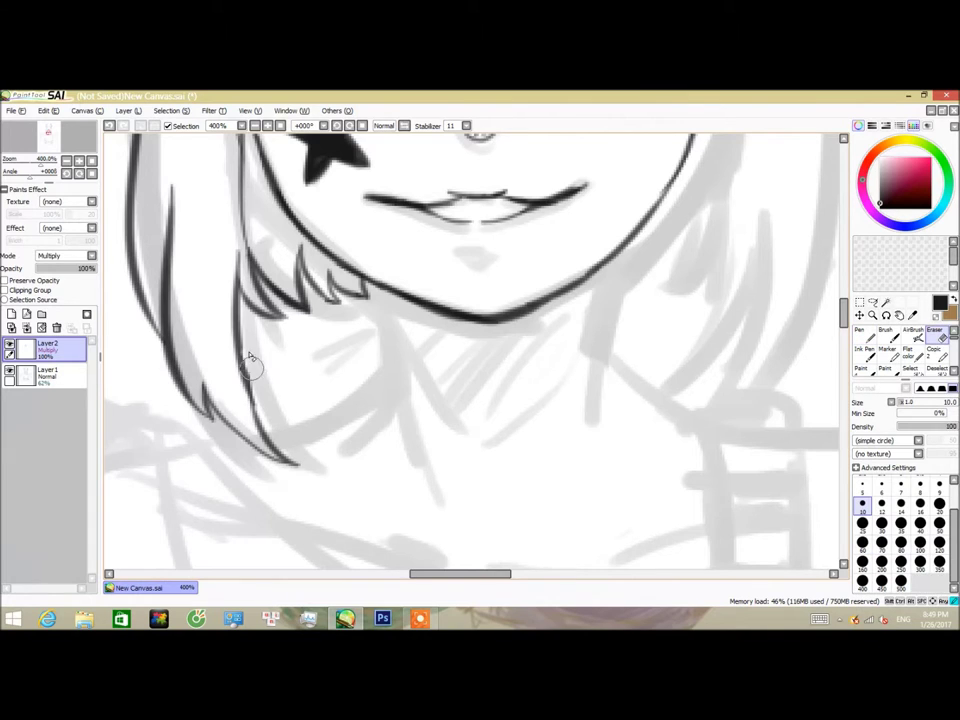
scroll(763, 336, down, 4)
- Ink the face-framing hair line opposite the starred cheek, with jagged jaw tips and a curved lock below
scroll(477, 437, up, 2)
scroll(477, 437, up, 1)
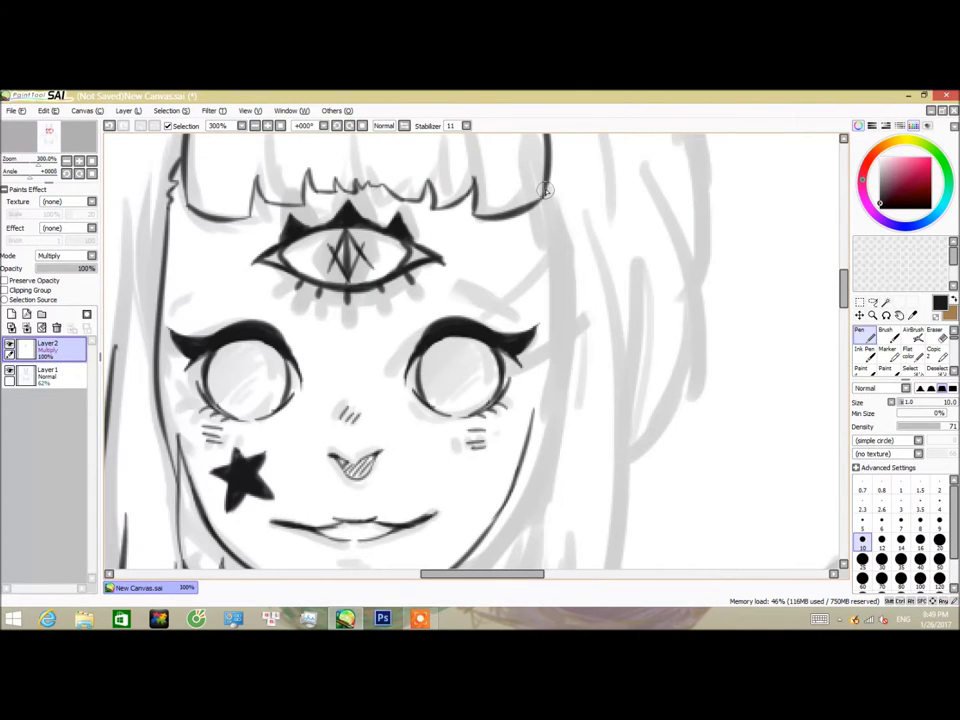
scroll(744, 325, up, 1)
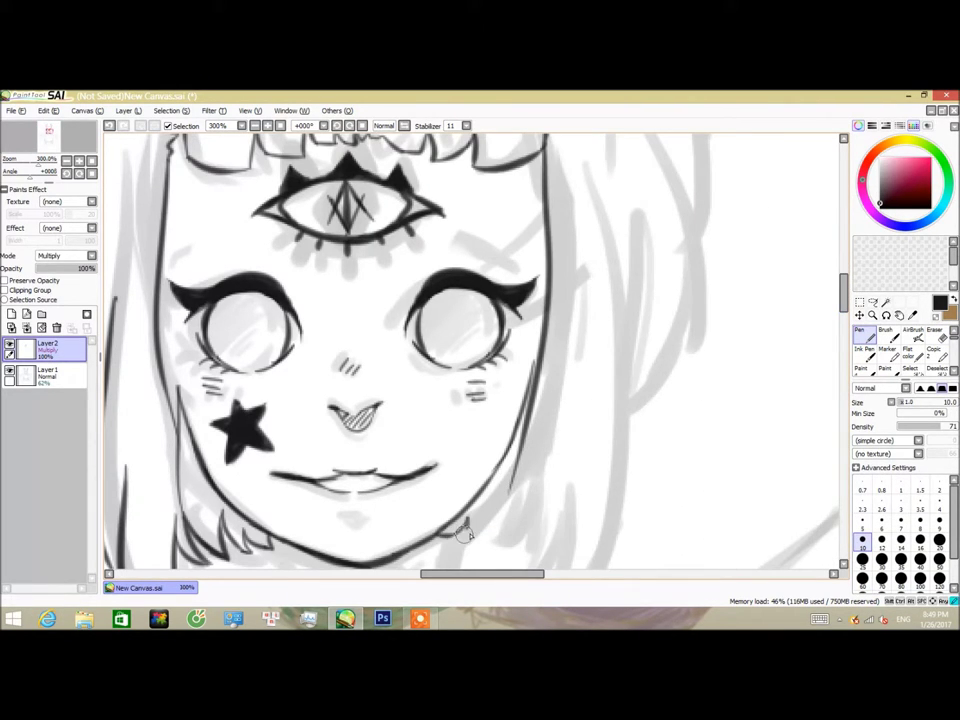
scroll(510, 485, down, 2)
scroll(530, 418, up, 2)
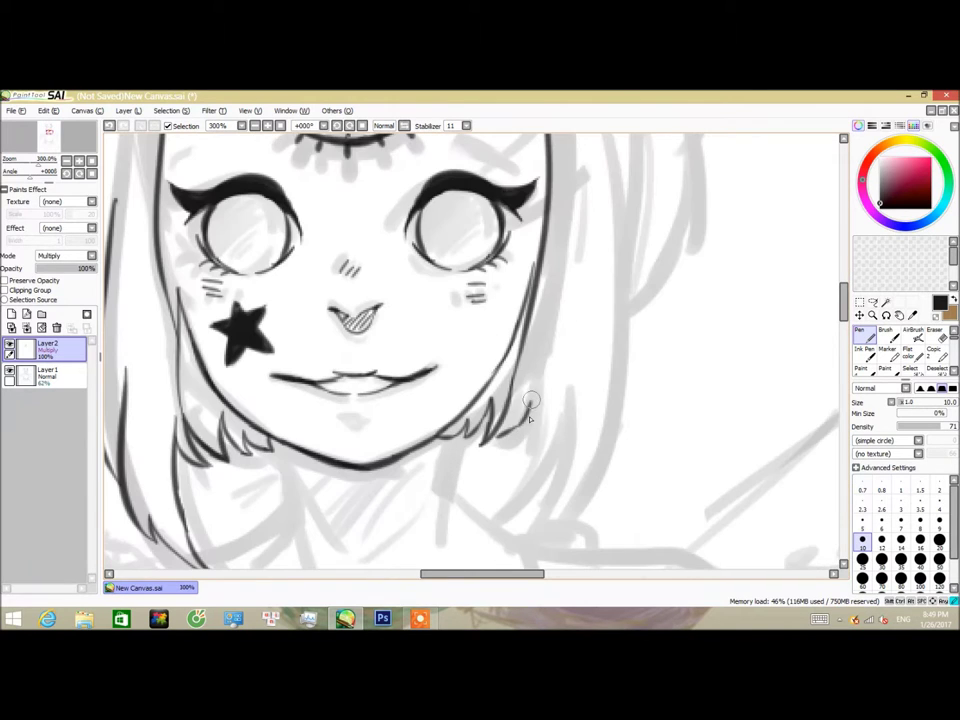
drag(547, 405, 494, 519)
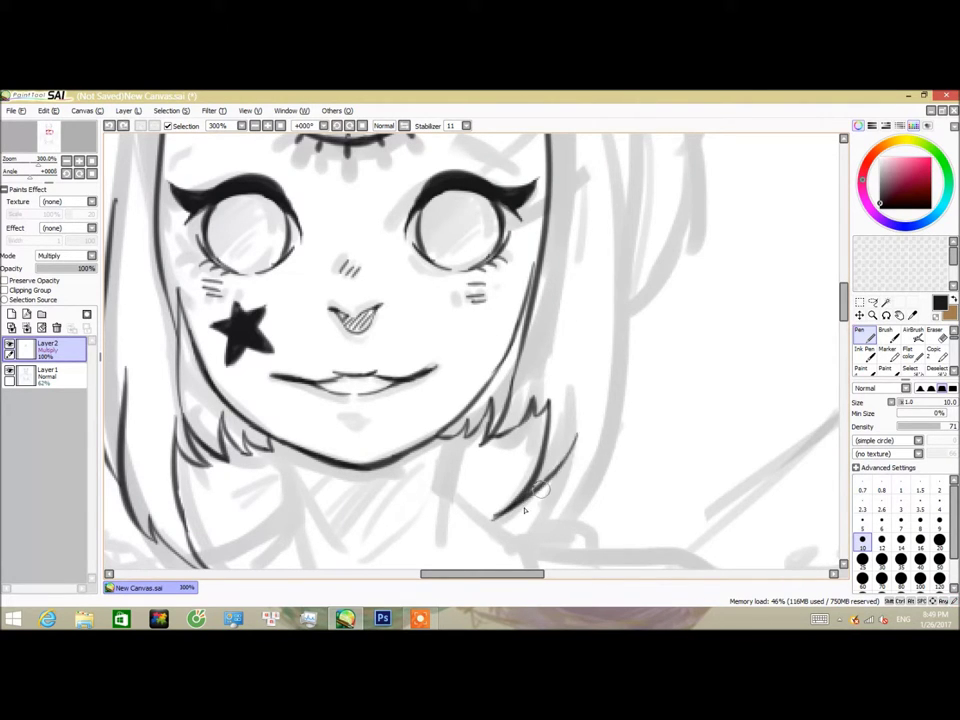
- Try to ink the outer hair locks opposite the starred cheek down to the shoulder
drag(627, 306, 630, 418)
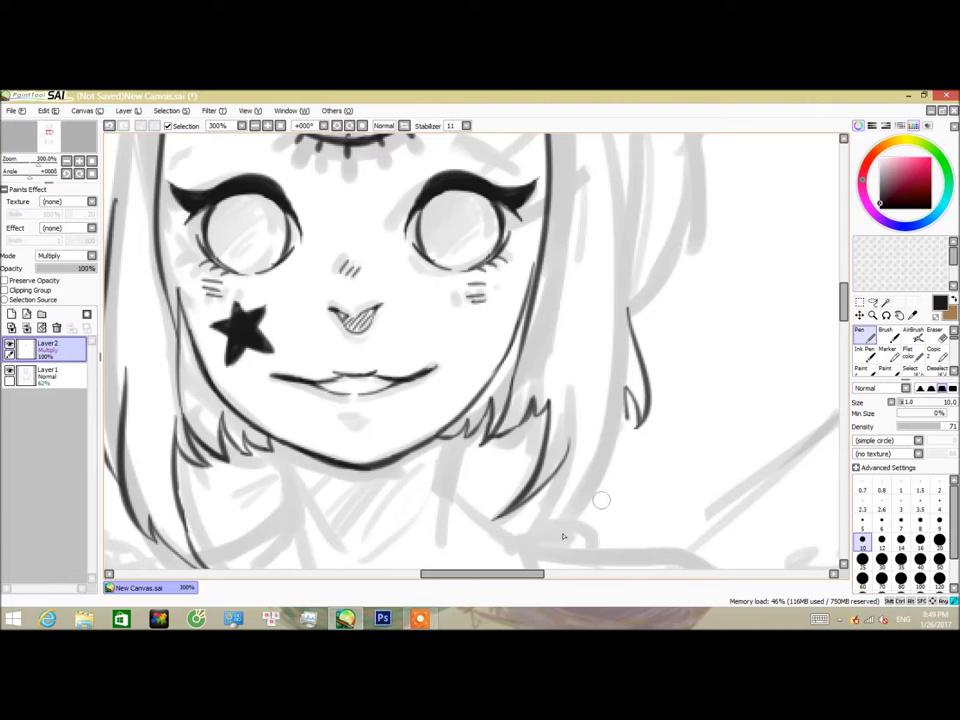
scroll(601, 500, down, 3)
drag(628, 258, 592, 364)
drag(566, 290, 492, 421)
drag(576, 360, 580, 398)
scroll(544, 400, down, 2)
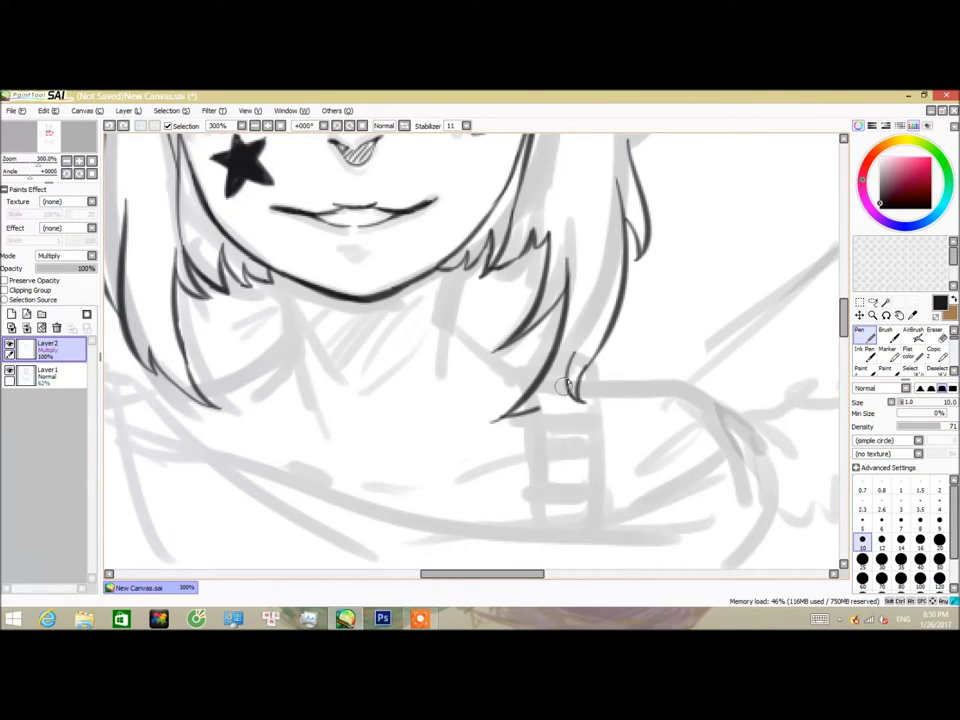
scroll(660, 381, down, 2)
scroll(678, 327, up, 4)
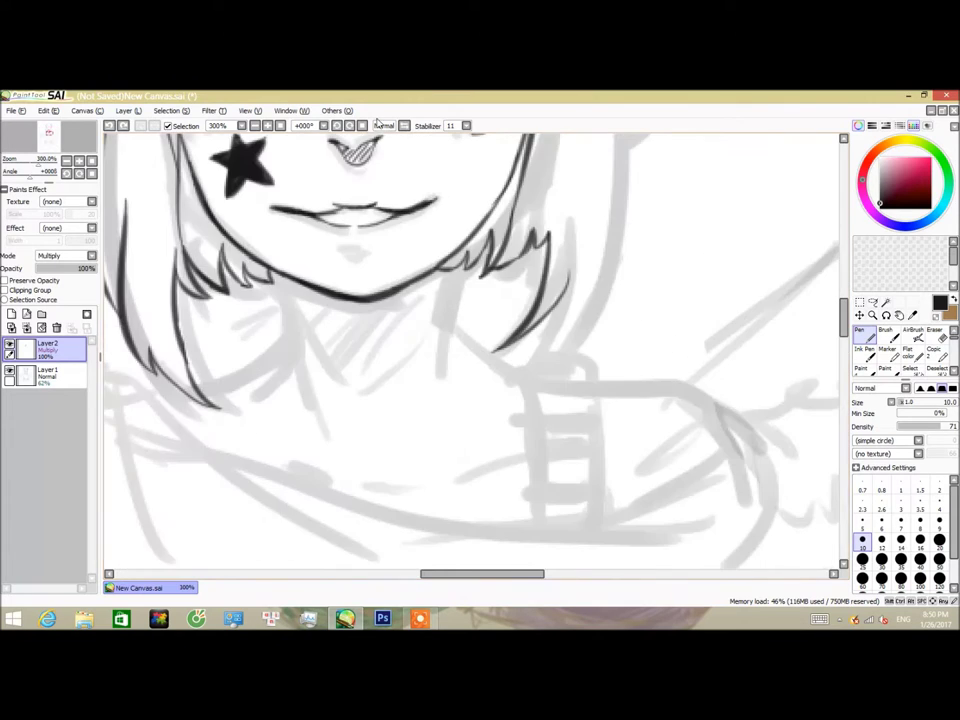
- Ink the outer side lock opposite the starred cheek in the mirrored canvas view, then restore the normal view
scroll(570, 223, down, 4)
scroll(570, 223, up, 4)
mouse_move(314, 158)
mouse_down()
mouse_move(302, 260)
mouse_move(323, 338)
mouse_up()
scroll(342, 289, down, 4)
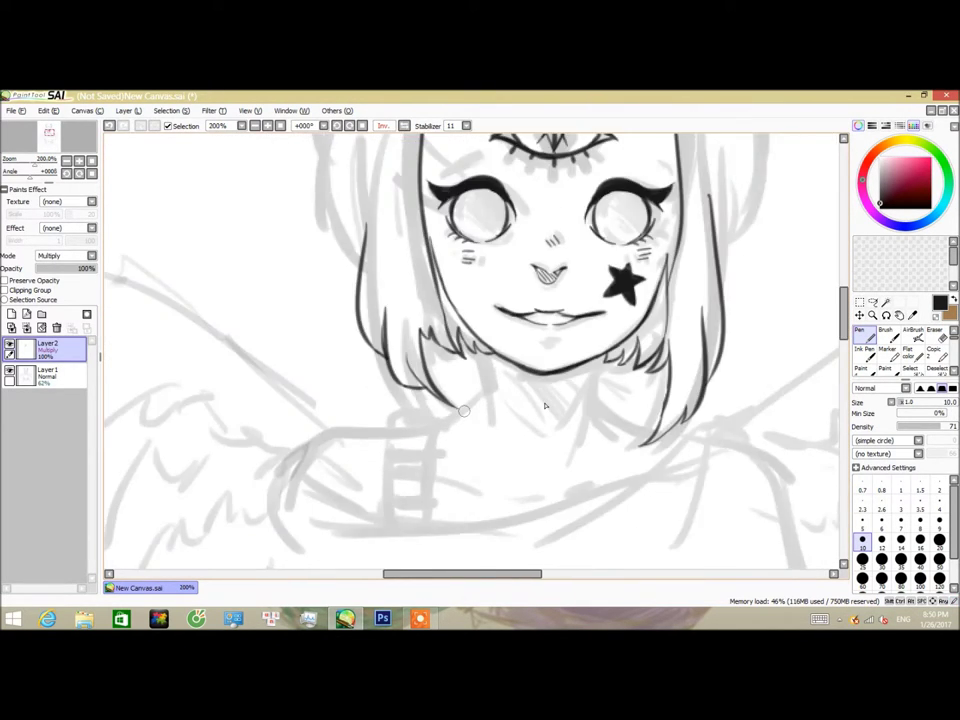
click(404, 126)
scroll(463, 300, up, 2)
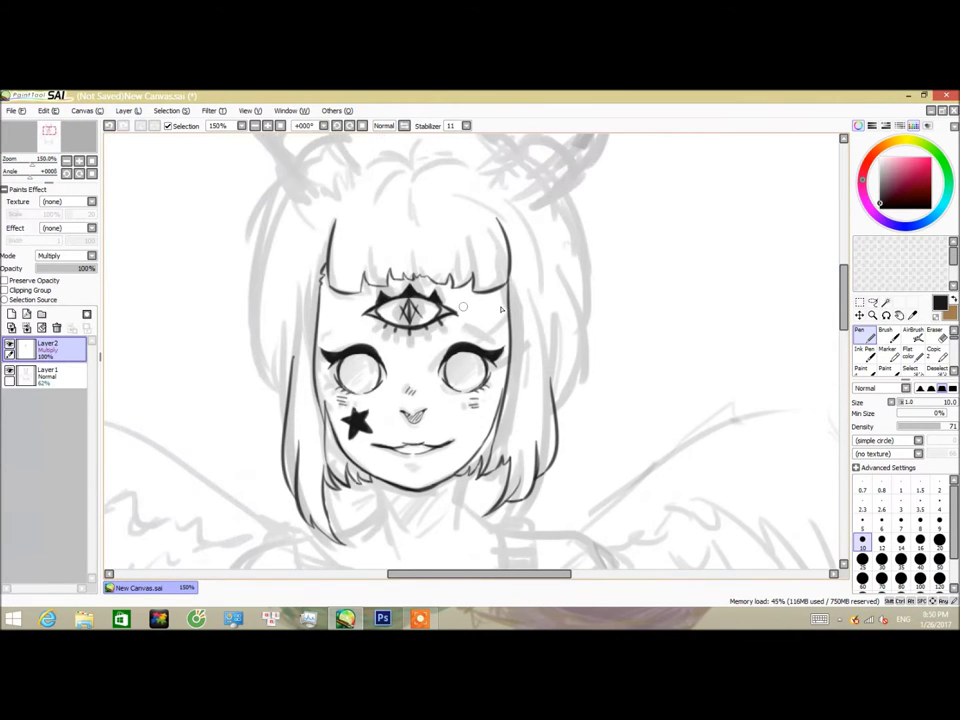
- Ink the outer back hair with pointed tips on both sides of the head and add thin inner strand lines
scroll(271, 215, up, 3)
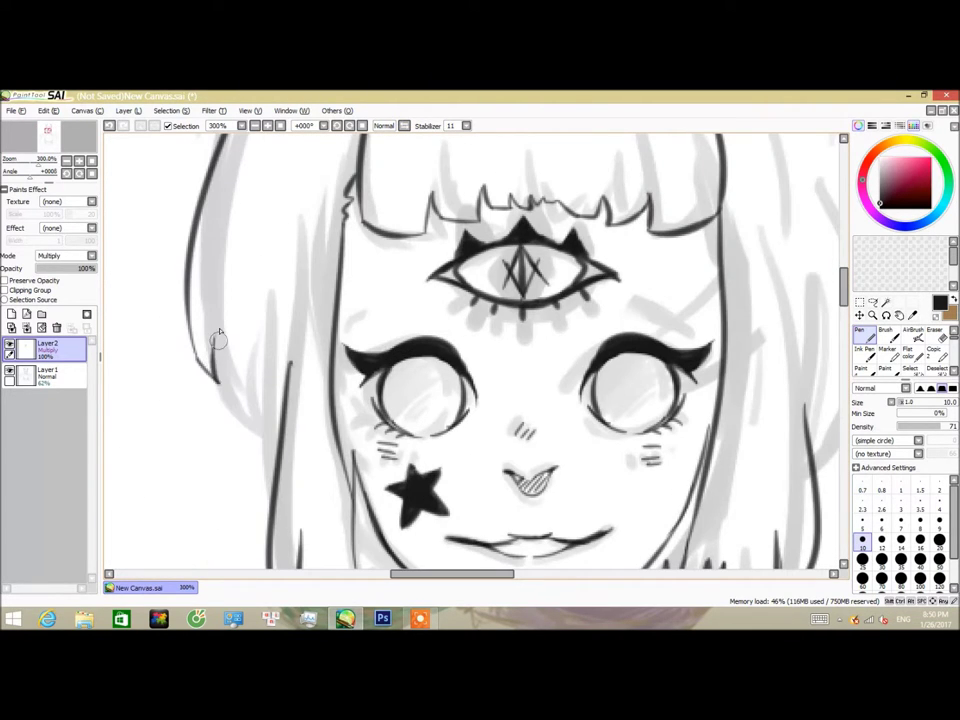
scroll(454, 544, down, 3)
scroll(532, 282, up, 2)
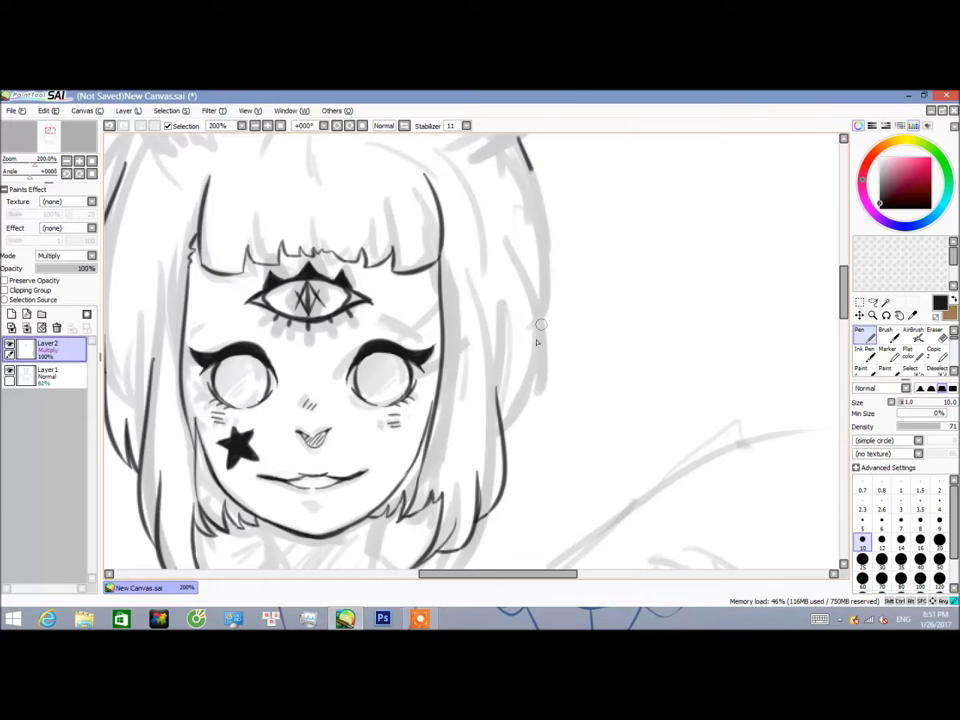
drag(523, 255, 540, 366)
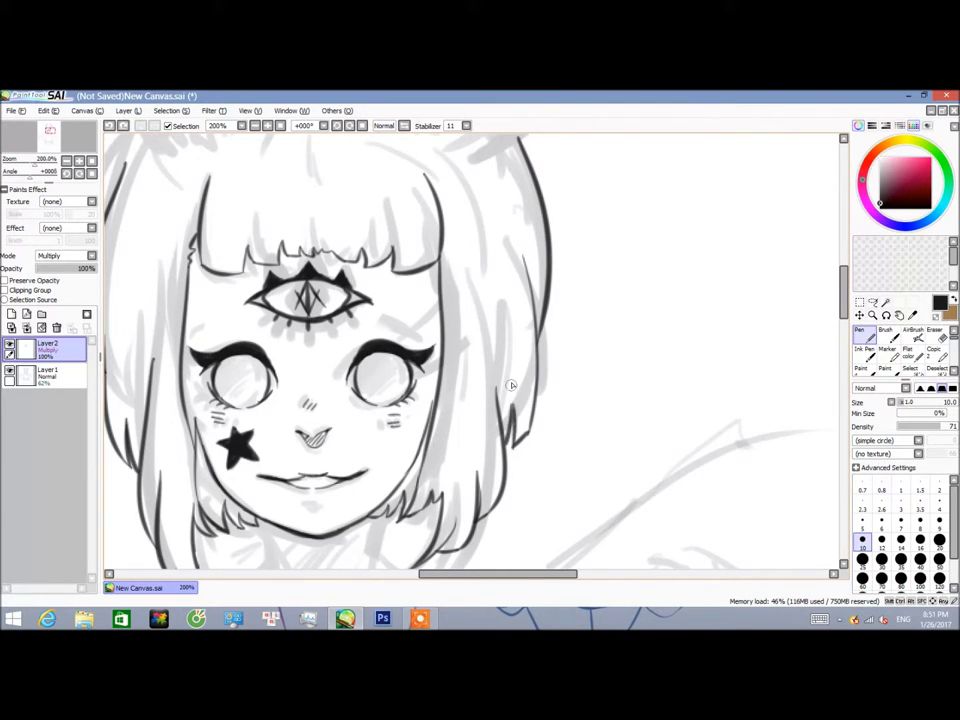
scroll(310, 301, down, 1)
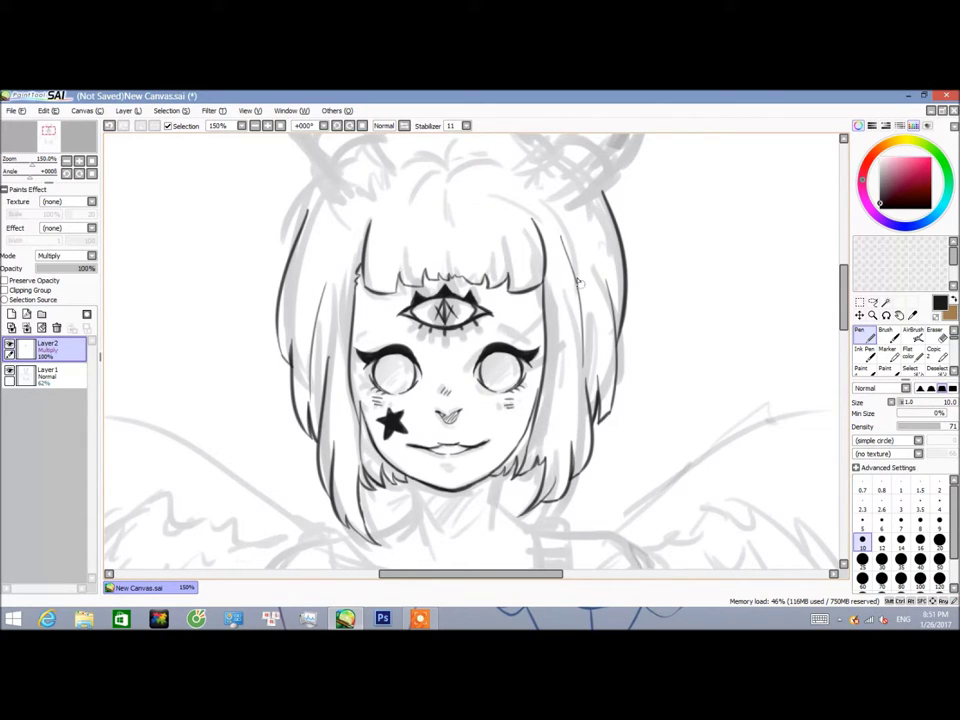
- Ink short parting strands at the crown and thicken the jawline with the sketch layer hidden
scroll(600, 240, down, 2)
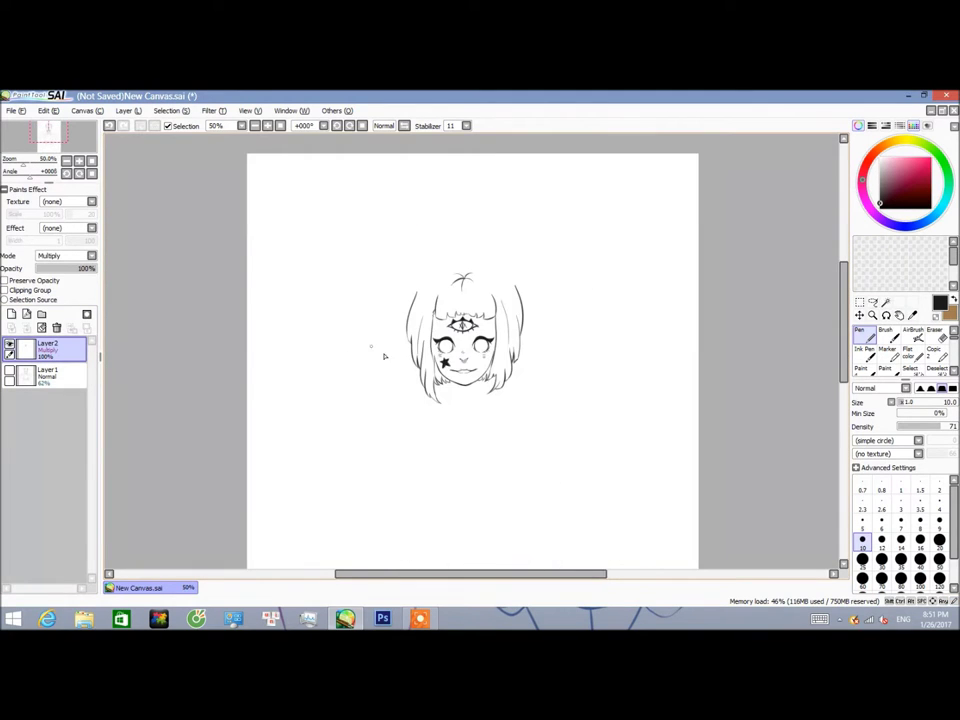
scroll(386, 356, up, 5)
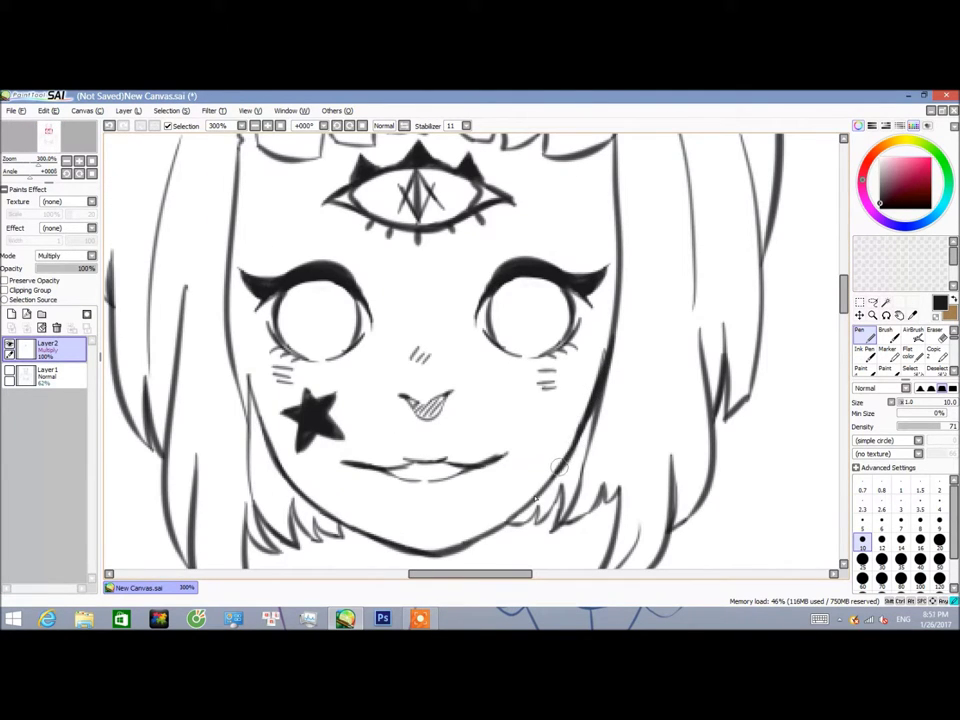
scroll(229, 270, down, 2)
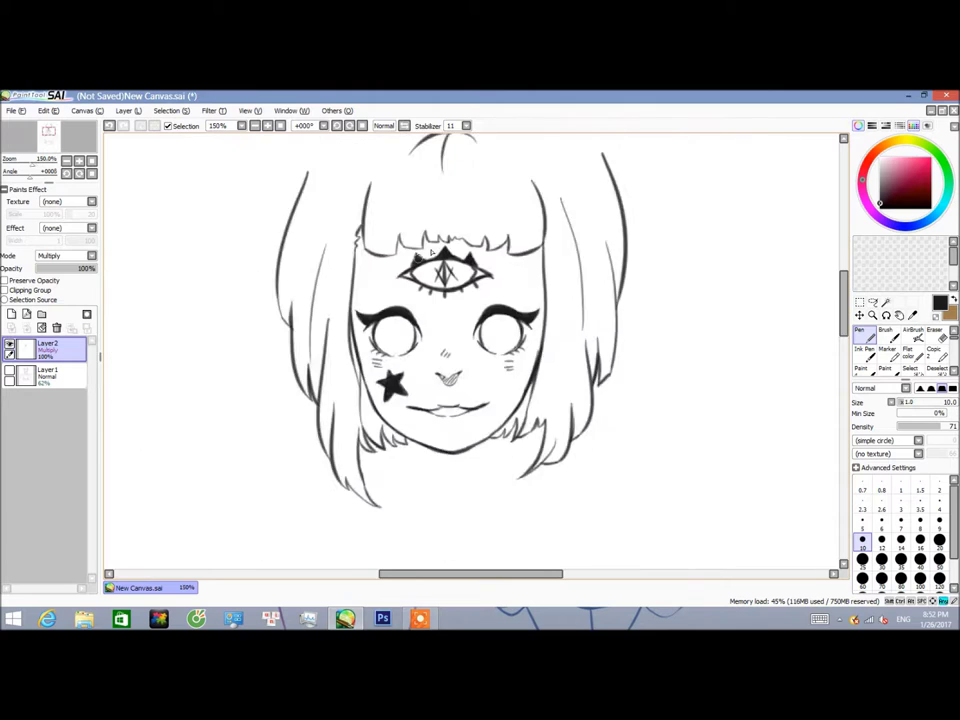
scroll(335, 205, up, 1)
scroll(662, 319, down, 2)
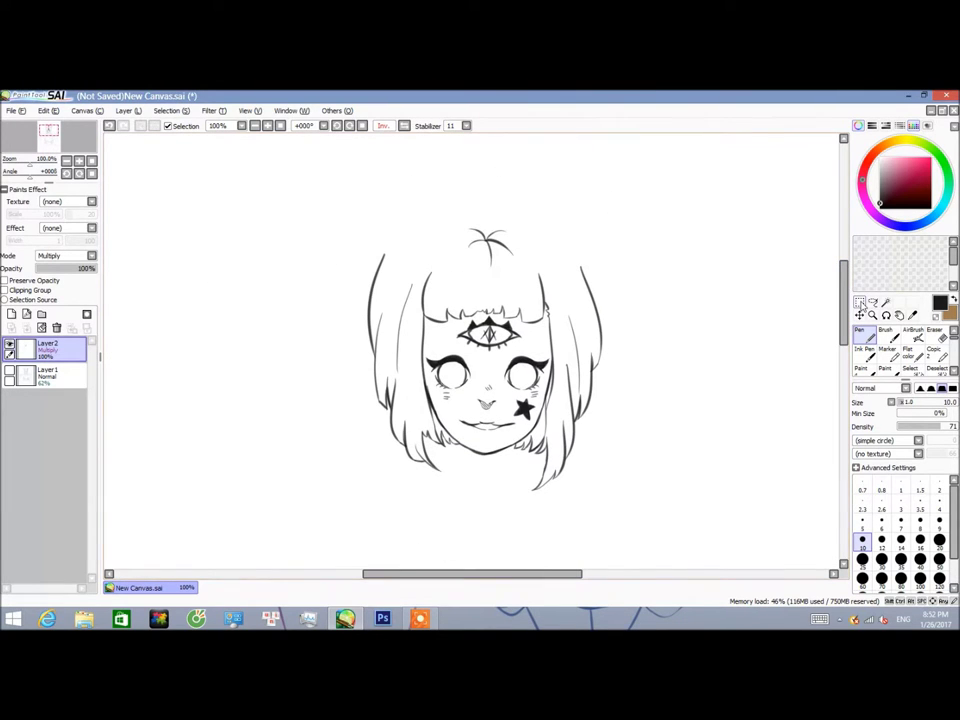
- Try to reposition the shorter side lock's tips in the mirrored view using a lasso selection and Transform
key(ctrl)
scroll(755, 339, up, 1)
drag(755, 339, 755, 384)
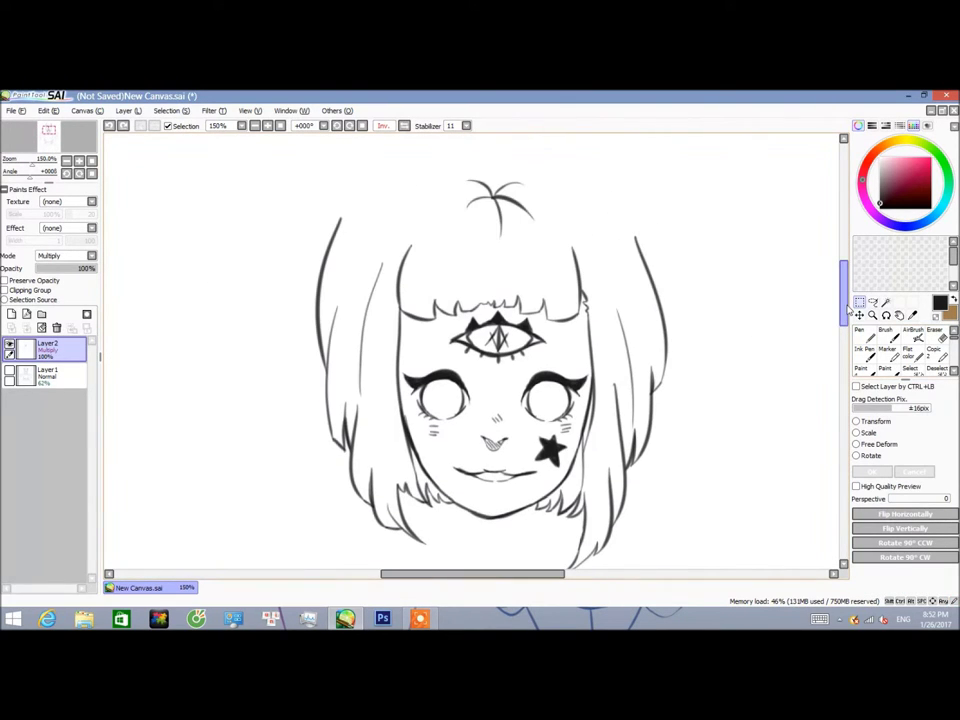
key(a)
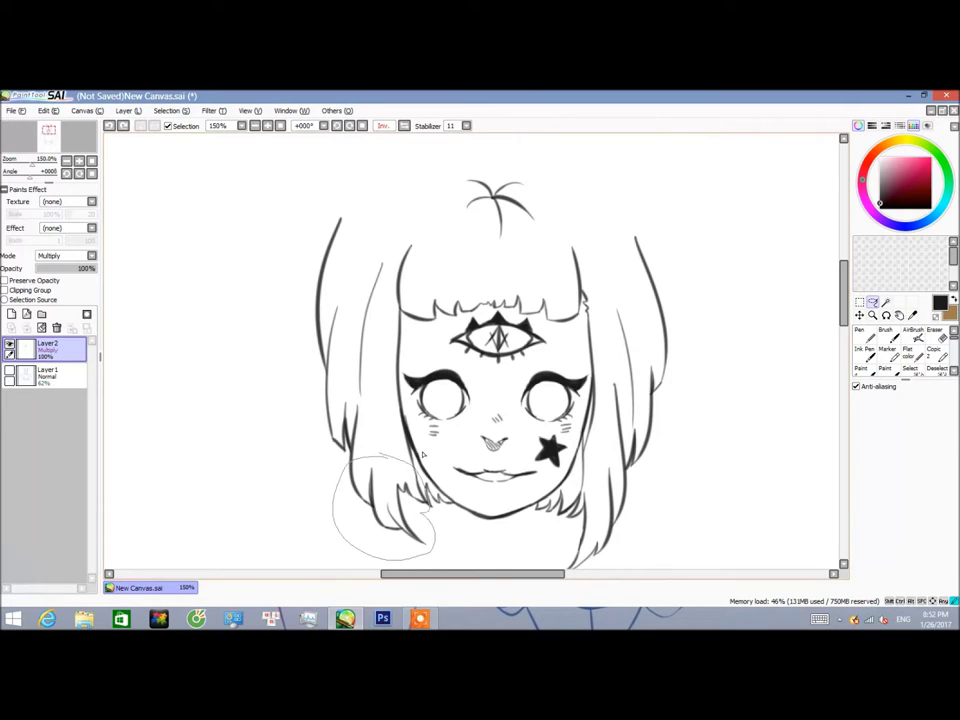
scroll(640, 471, down, 2)
key(ctrl+t)
drag(394, 479, 405, 505)
key(minus)
key(Return)
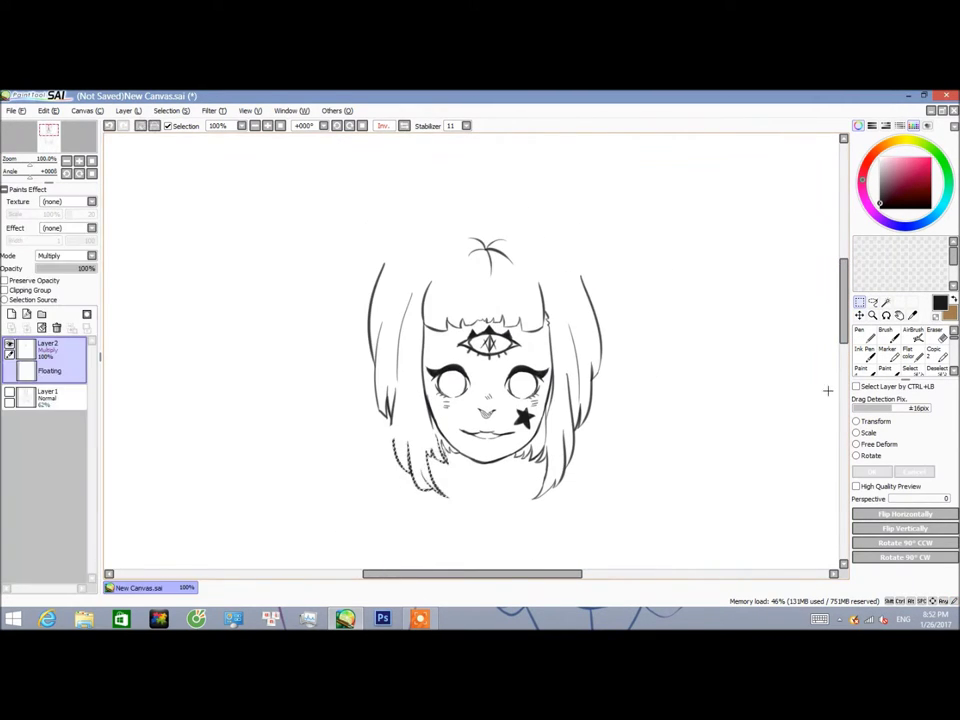
key(ctrl+z)
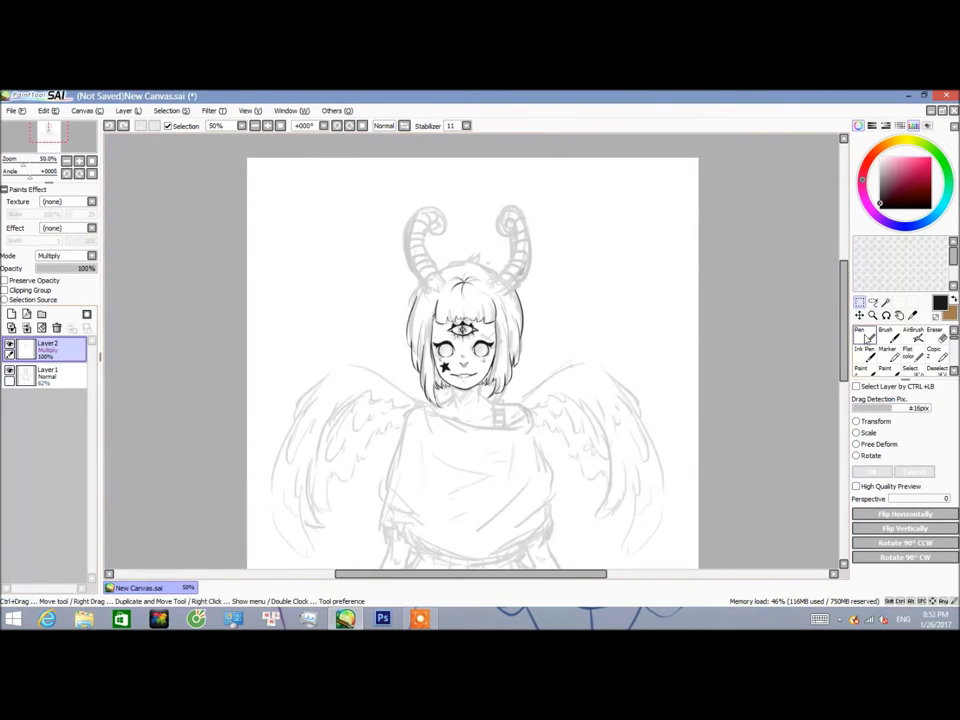
- Ink the top outline of the hair between the horns with a small upright tuft, plus spiky strands below one horn
click(421, 620)
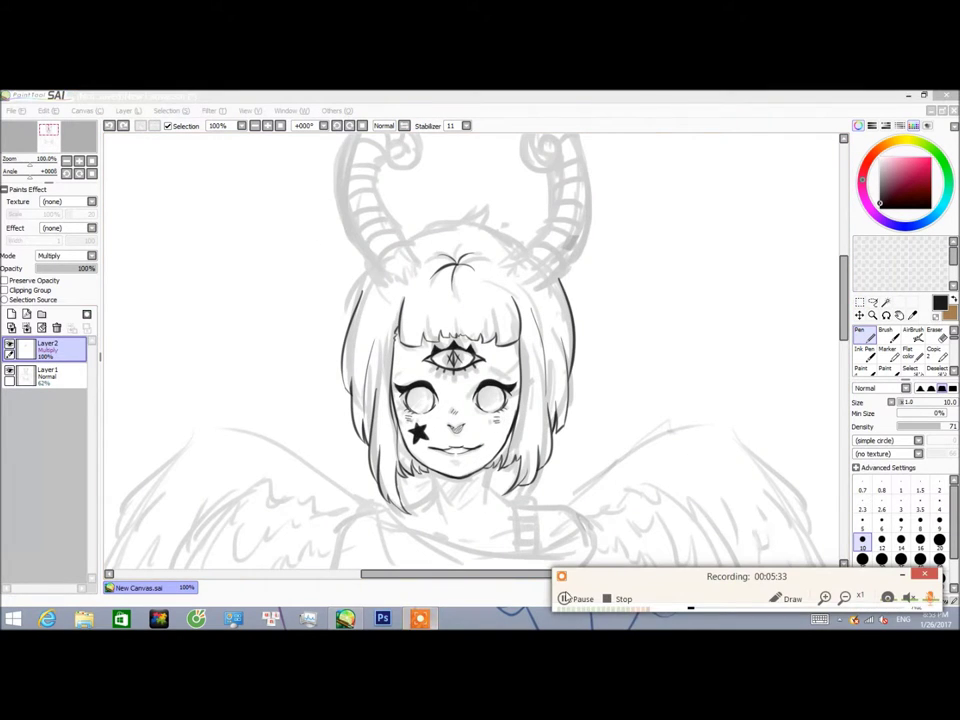
click(845, 265)
key(plus)
scroll(265, 337, up, 1)
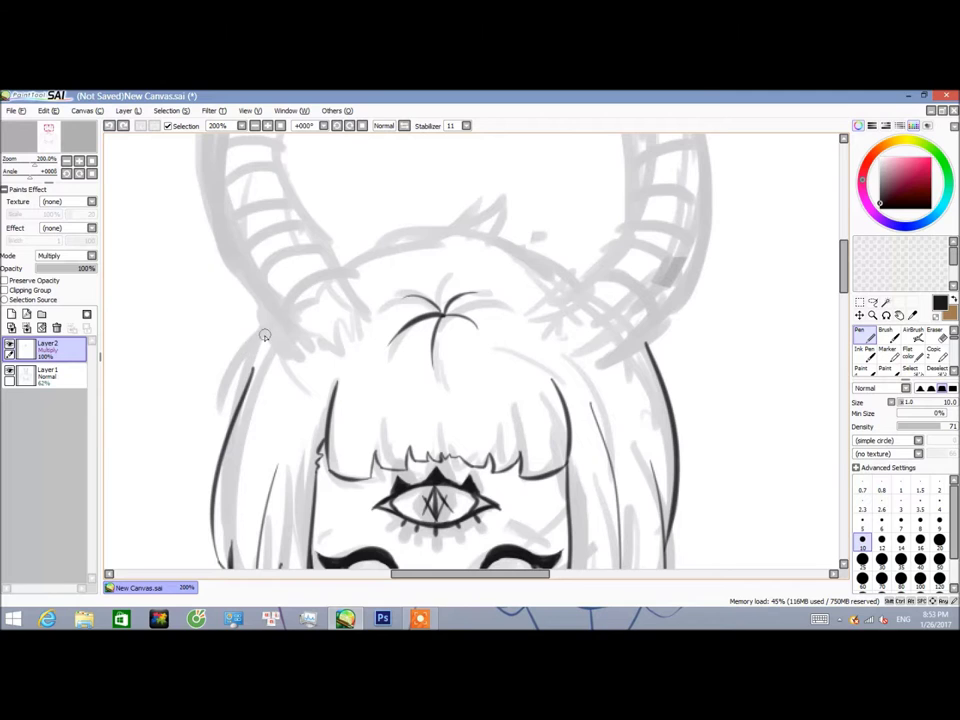
drag(345, 270, 427, 232)
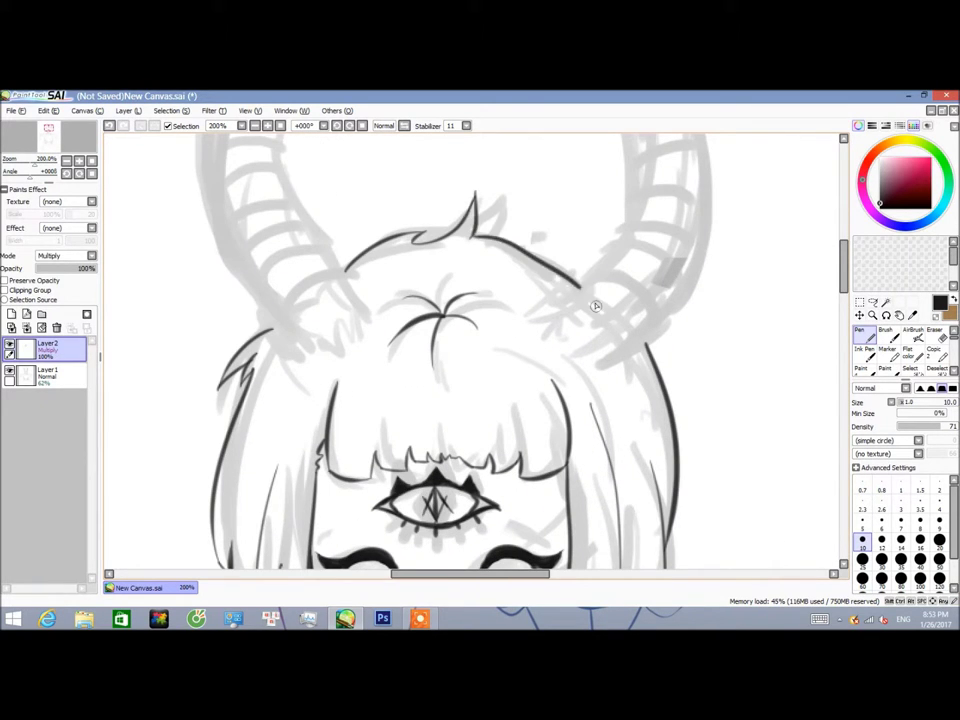
- Ink the hair's top outline from the tuft to the second horn, then the outer edge of the first horn
mouse_move(475, 215)
mouse_down()
mouse_move(475, 234)
mouse_move(588, 286)
mouse_up()
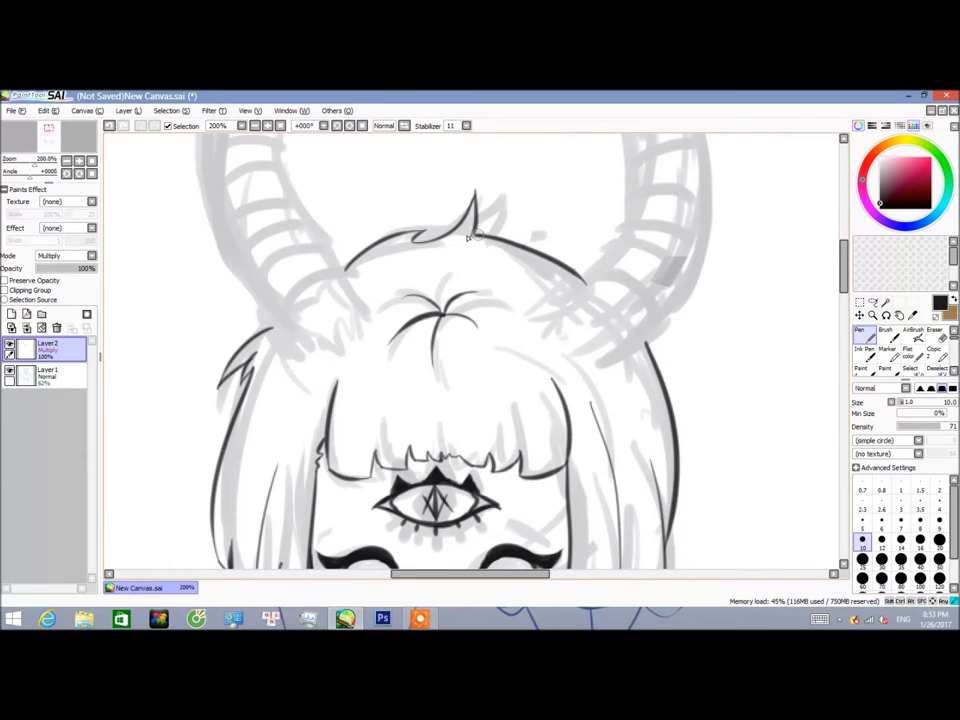
drag(844, 280, 844, 258)
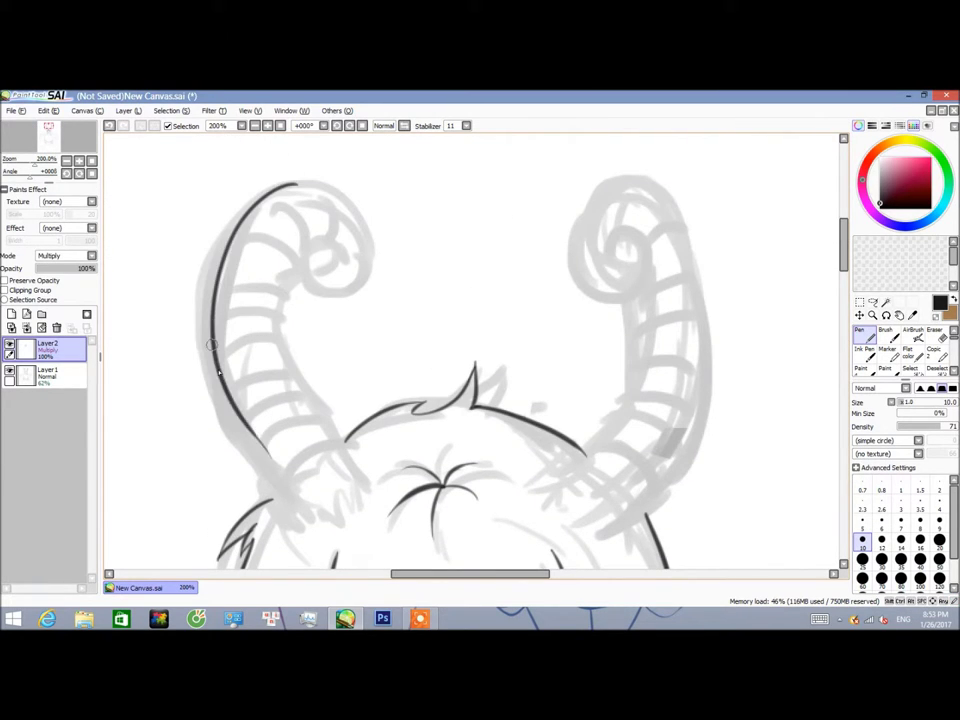
drag(211, 341, 220, 410)
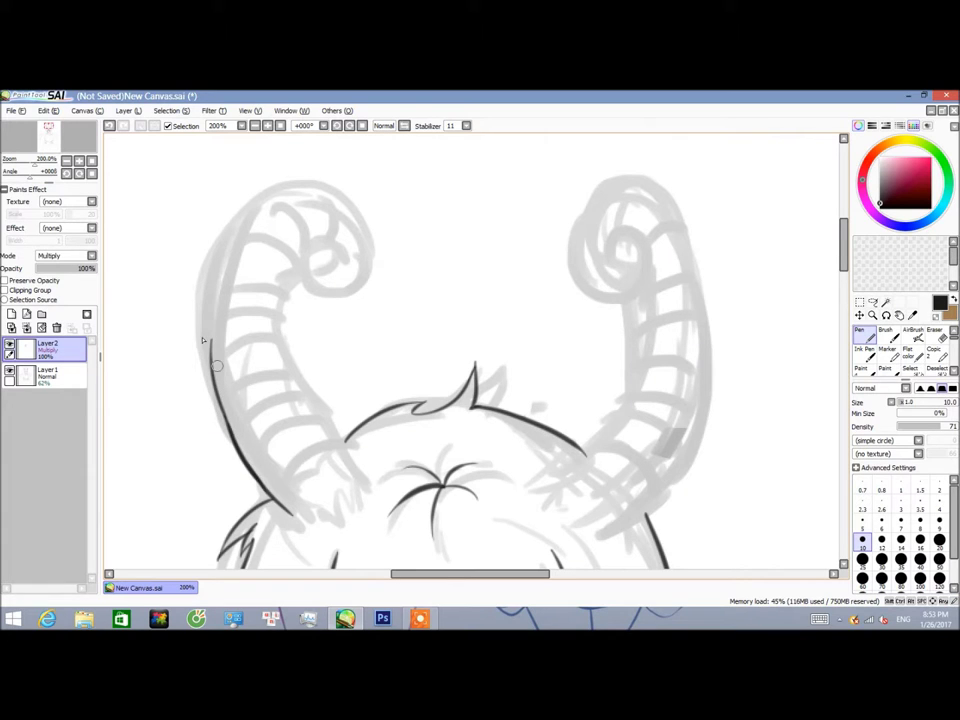
drag(258, 202, 212, 332)
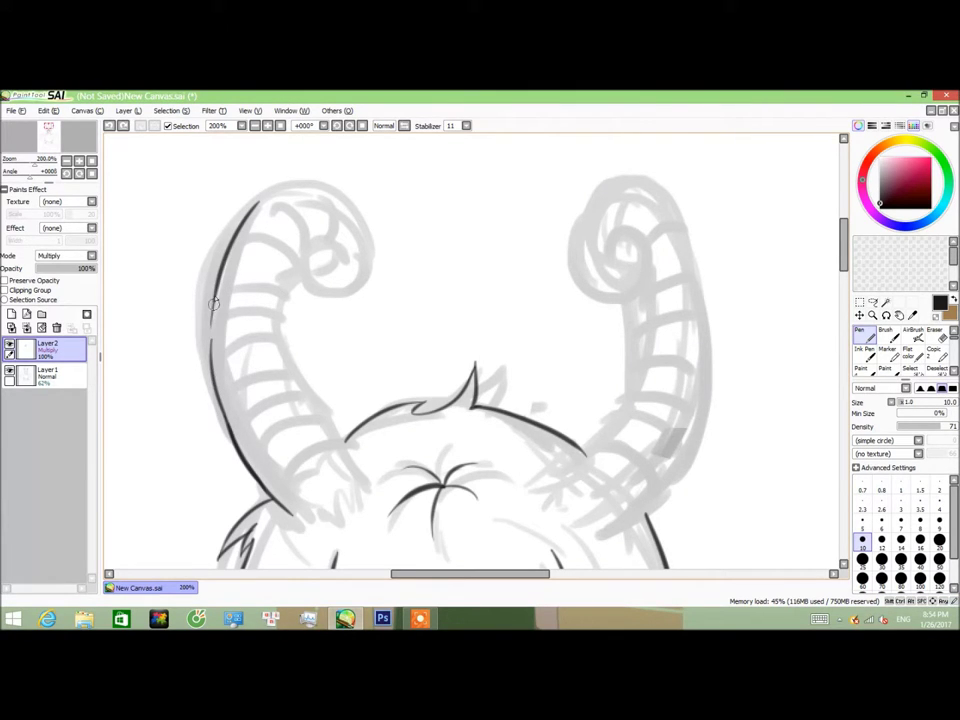
- Thicken the outer line of the inked horn along its lower curve toward the hair
scroll(228, 428, up, 2)
drag(440, 573, 397, 573)
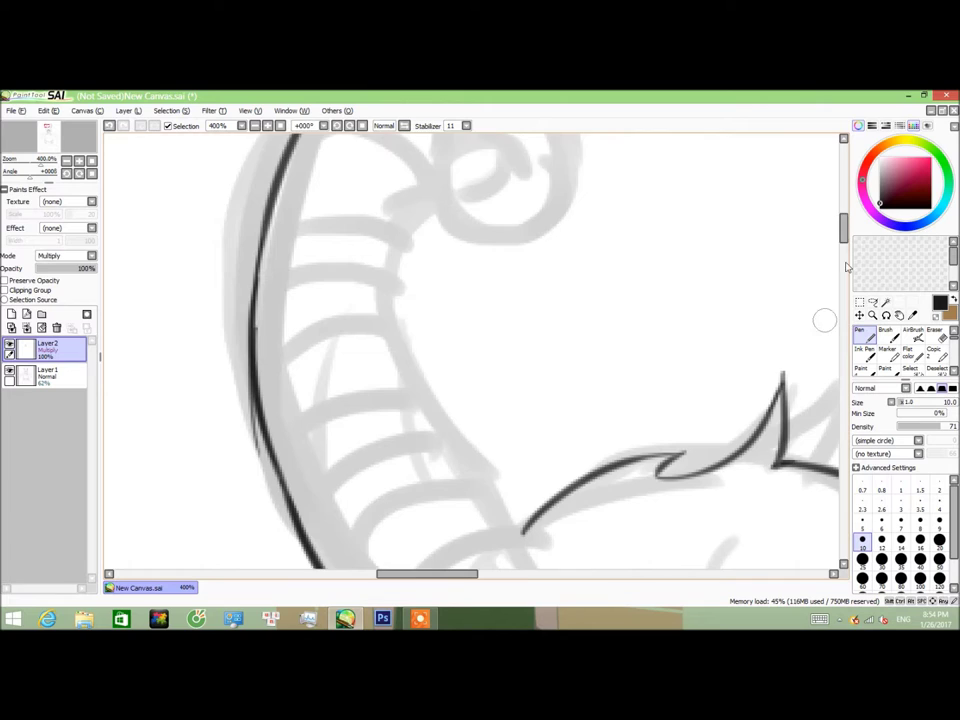
drag(844, 230, 844, 245)
drag(257, 175, 340, 455)
key(ctrl+z)
drag(261, 300, 336, 454)
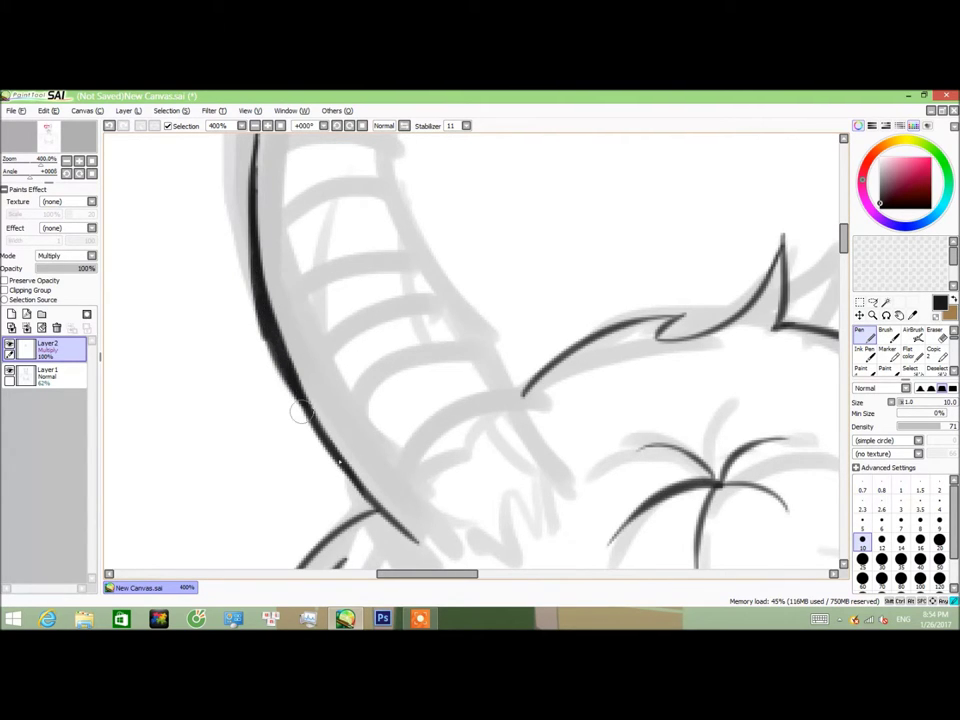
- Ink the horn's curled tip as a spiral winding inward to its centre
scroll(336, 454, down, 2)
scroll(844, 245, up, 1)
drag(400, 252, 541, 285)
mouse_move(544, 344)
mouse_down()
mouse_move(505, 415)
mouse_move(449, 412)
mouse_up()
drag(442, 325, 456, 416)
mouse_move(432, 338)
mouse_down()
mouse_move(514, 332)
mouse_move(461, 350)
mouse_up()
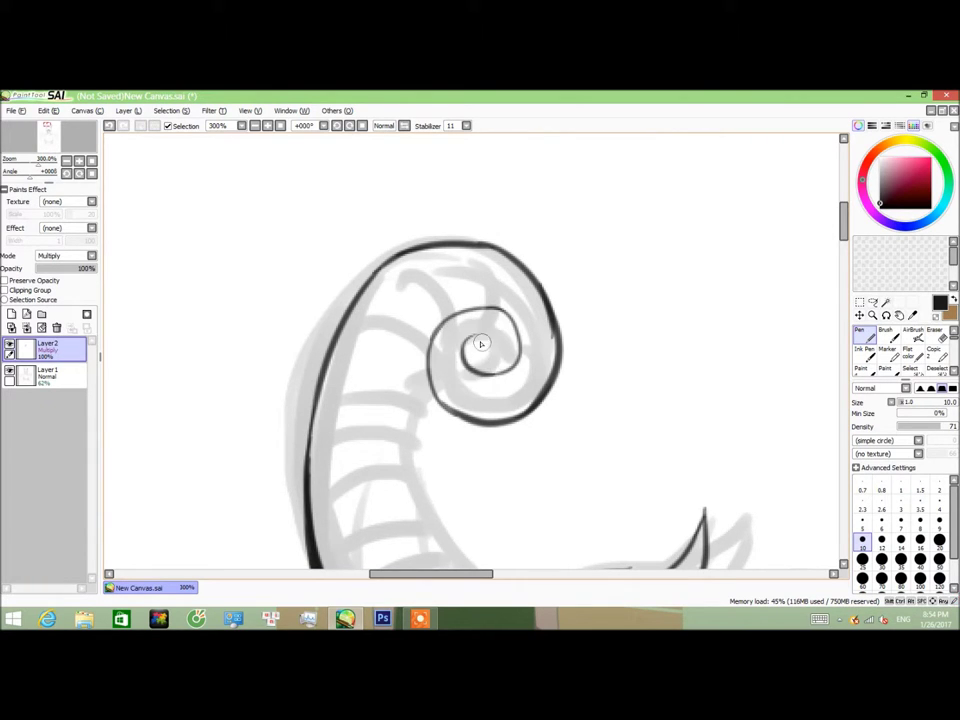
- Ink the horn's inner edge from beneath the curl down to the hair outline
scroll(480, 348, down, 3)
scroll(470, 300, up, 2)
mouse_move(437, 258)
mouse_down()
mouse_move(468, 402)
mouse_move(500, 412)
mouse_up()
scroll(500, 412, down, 3)
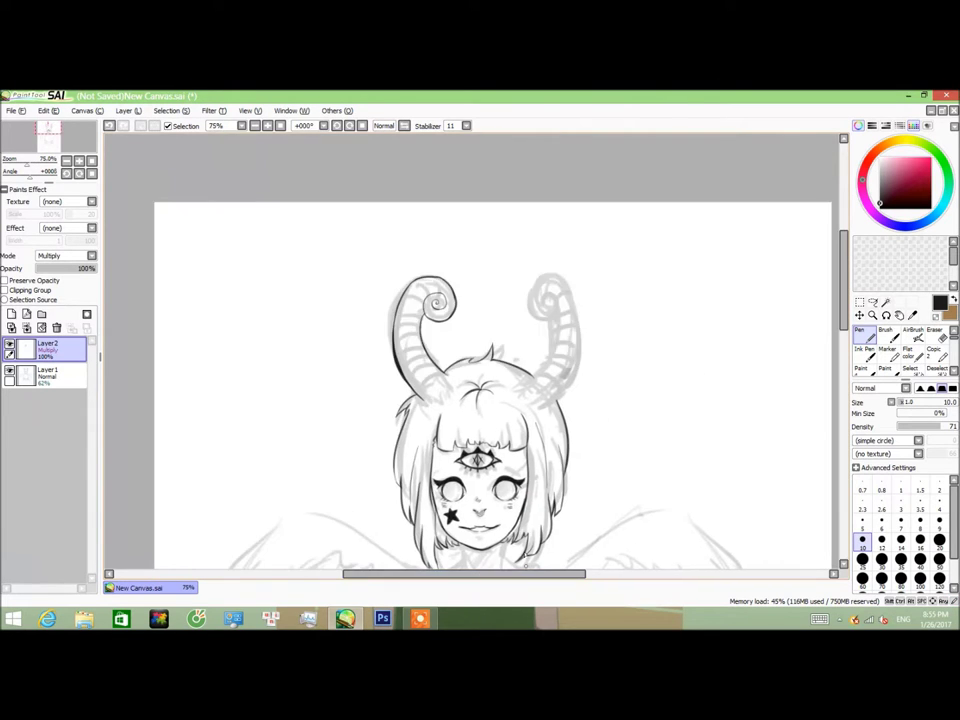
- Lasso the inked horn, copy it to a new layer, flip it horizontally and place it over the other sketched horn
scroll(762, 295, up, 3)
key(l)
drag(458, 167, 243, 393)
drag(423, 417, 450, 246)
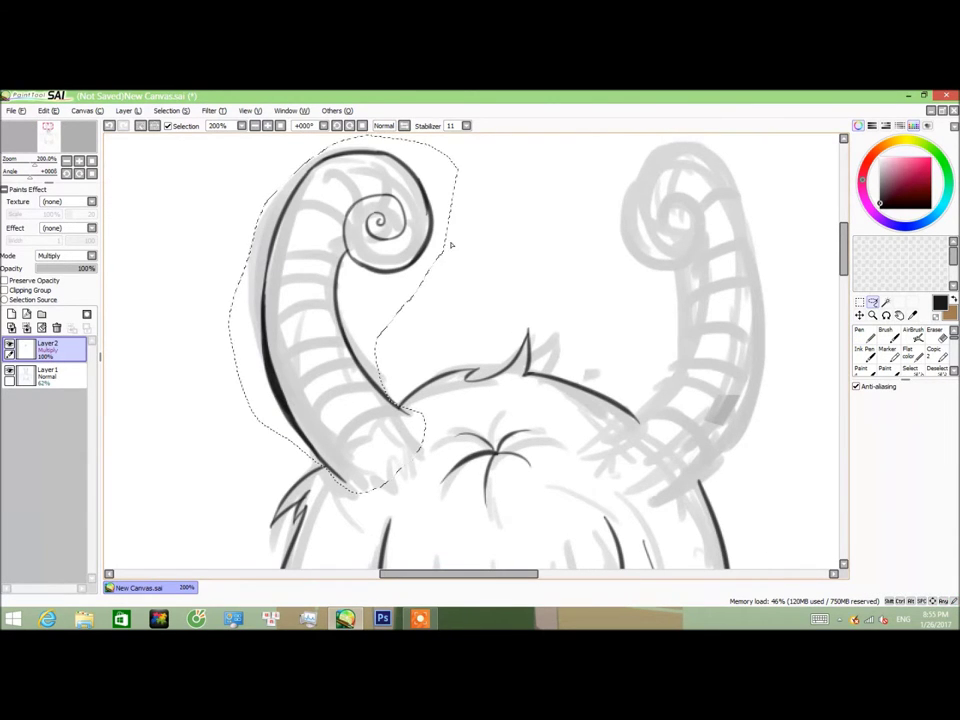
key(ctrl+c)
key(ctrl+v)
key(ctrl+t)
scroll(700, 400, down, 1)
key(h)
drag(404, 359, 656, 369)
scroll(760, 420, down, 3)
key(Return)
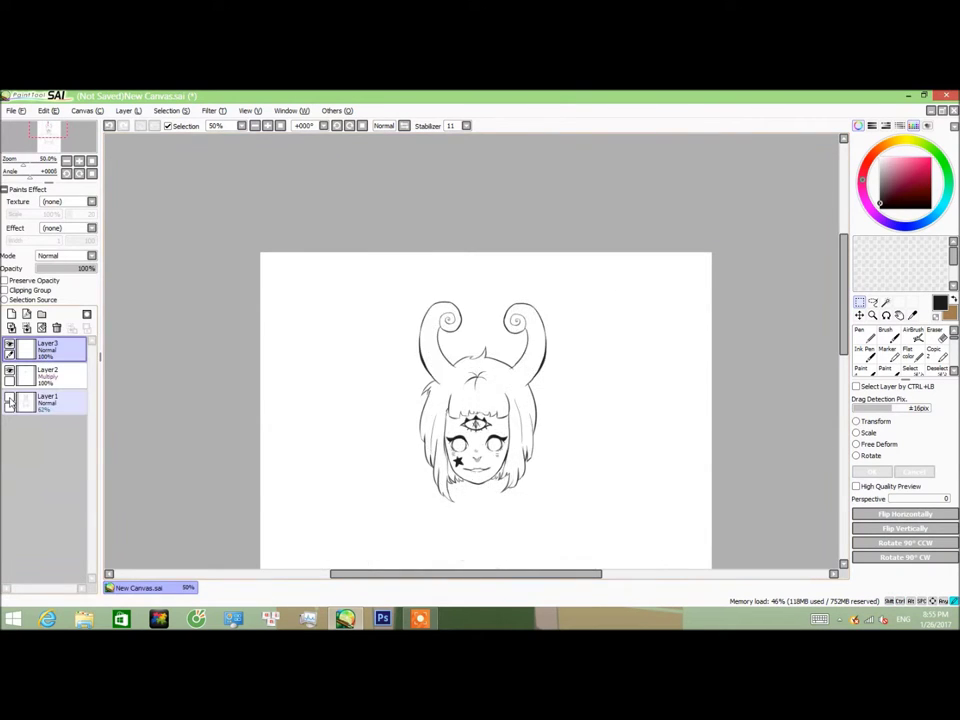
- Move the mirrored horn closer to the original with Transform so both sit evenly on the head
scroll(545, 307, up, 1)
scroll(545, 307, down, 2)
key(ctrl+t)
drag(572, 200, 551, 285)
scroll(551, 285, up, 1)
click(873, 474)
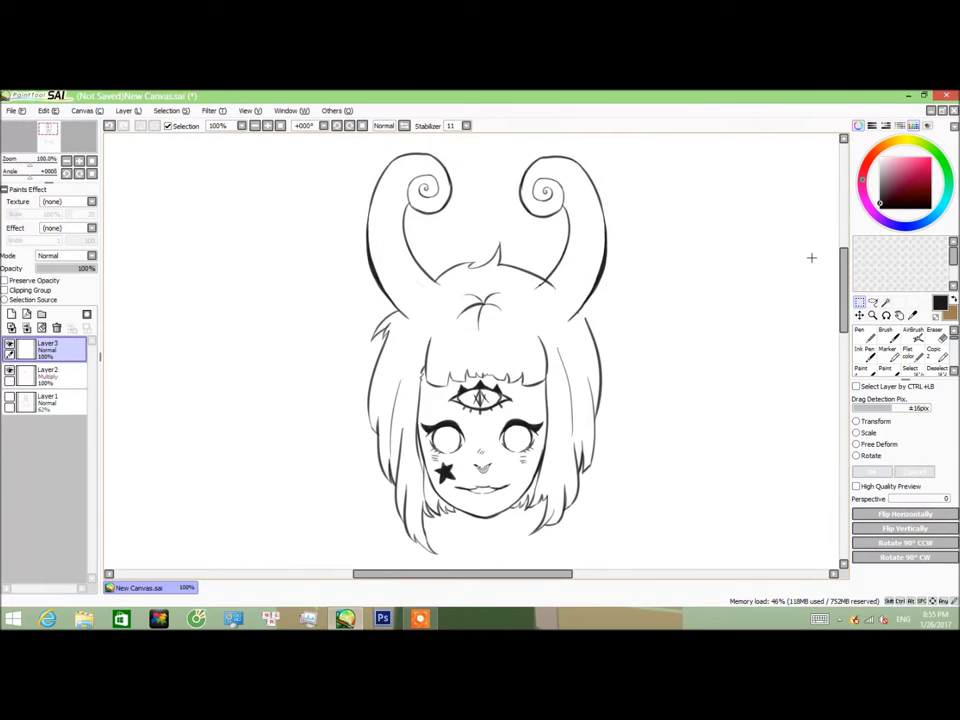
- Erase the mirrored horn's line where it overlaps the hair and merge its layer down into Layer2
scroll(576, 253, up, 1)
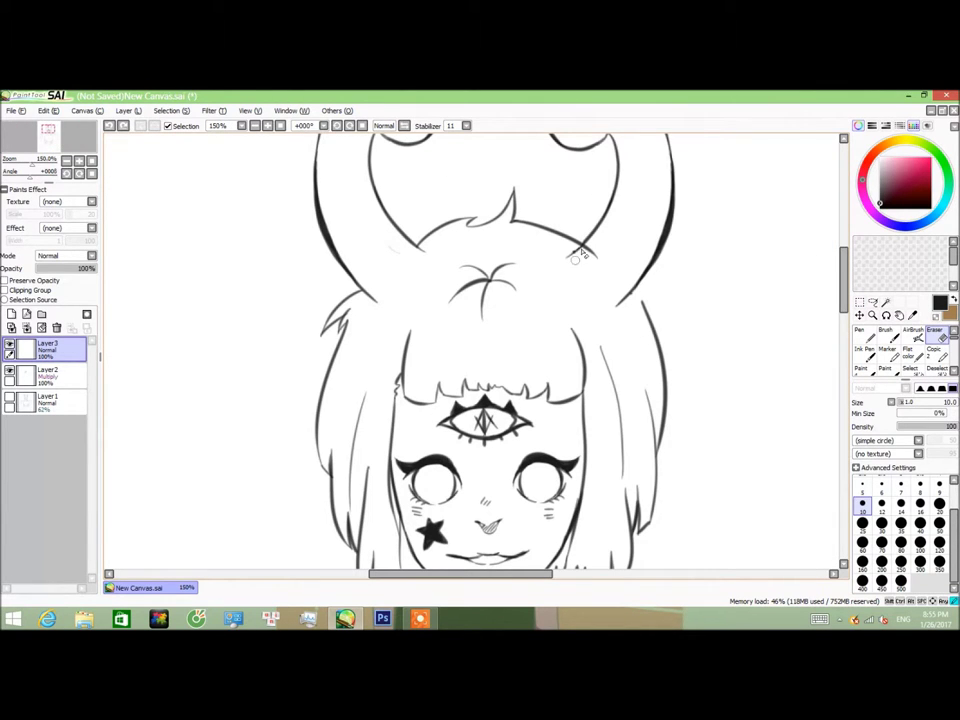
key(n)
scroll(688, 275, up, 1)
scroll(688, 275, down, 2)
scroll(566, 240, up, 2)
key(e)
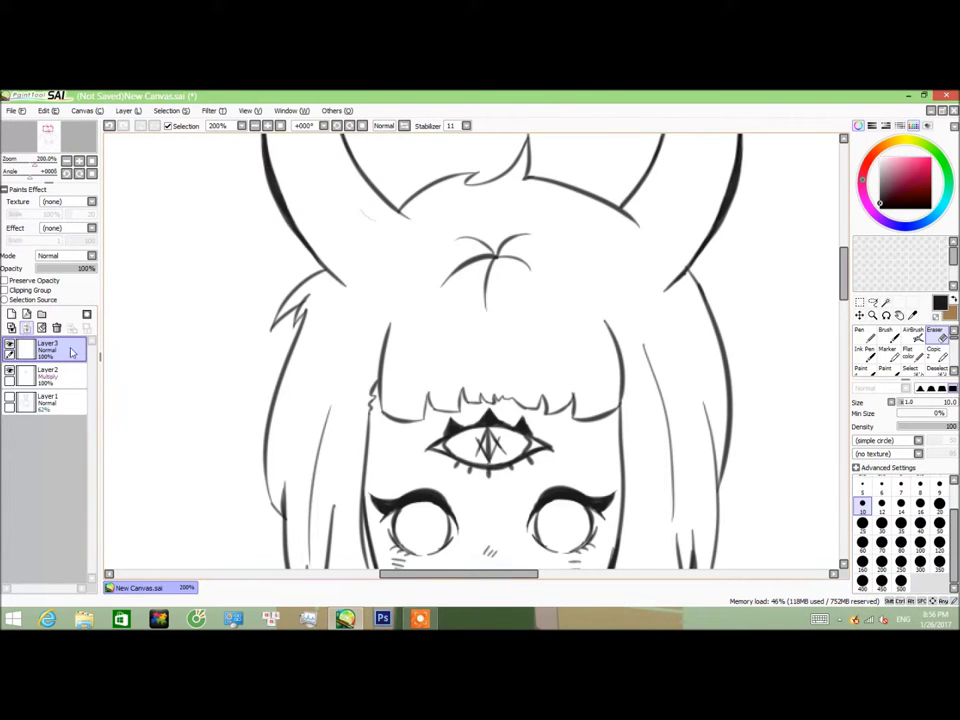
key(ctrl+e)
key(n)
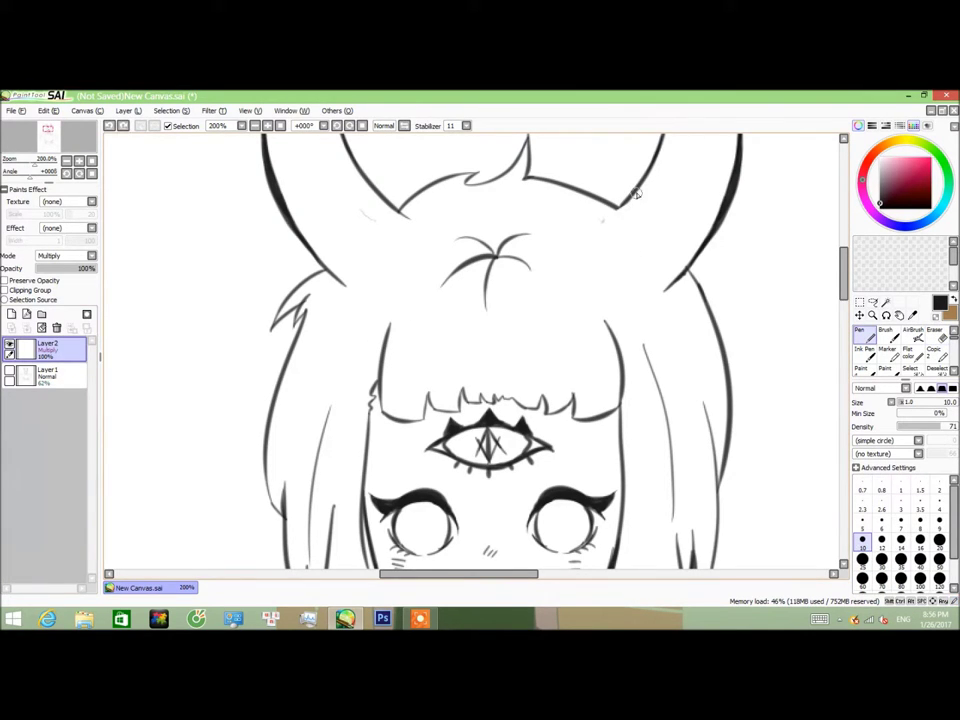
- Ink jagged hair tufts around the bases of both horns
scroll(340, 214, up, 2)
scroll(340, 250, down, 4)
scroll(340, 294, up, 4)
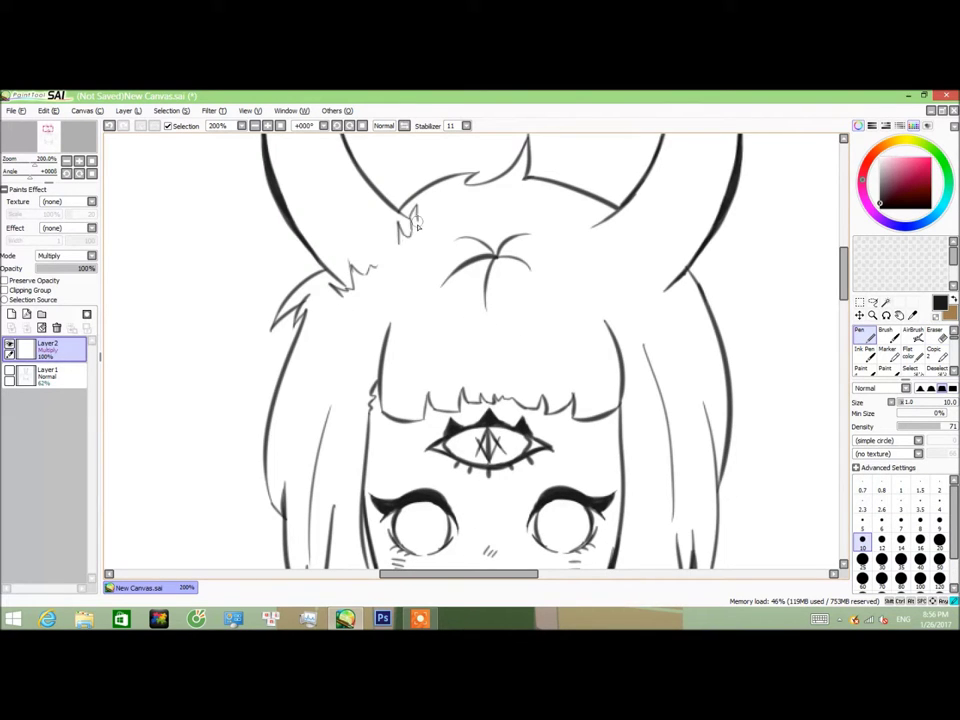
scroll(630, 286, down, 4)
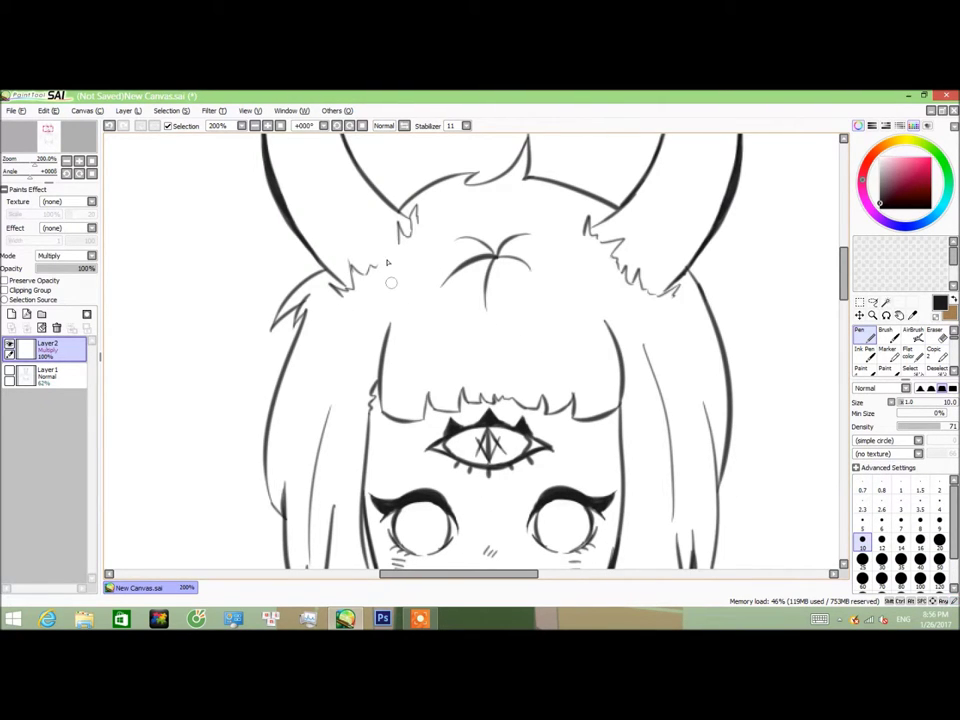
scroll(274, 405, up, 3)
scroll(360, 218, up, 2)
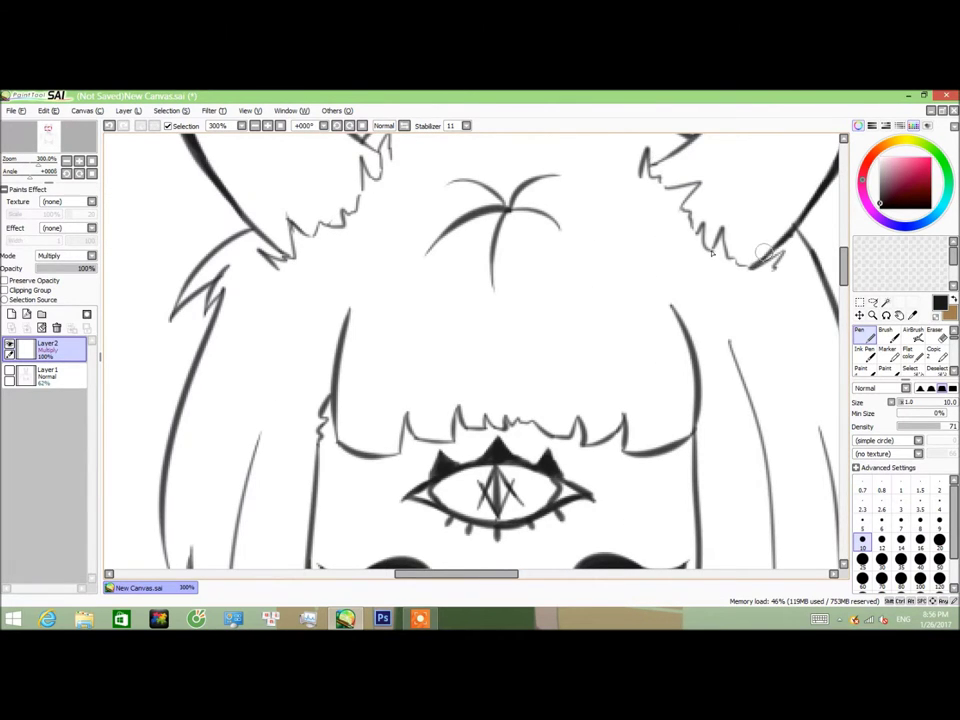
scroll(712, 254, down, 4)
scroll(530, 203, up, 3)
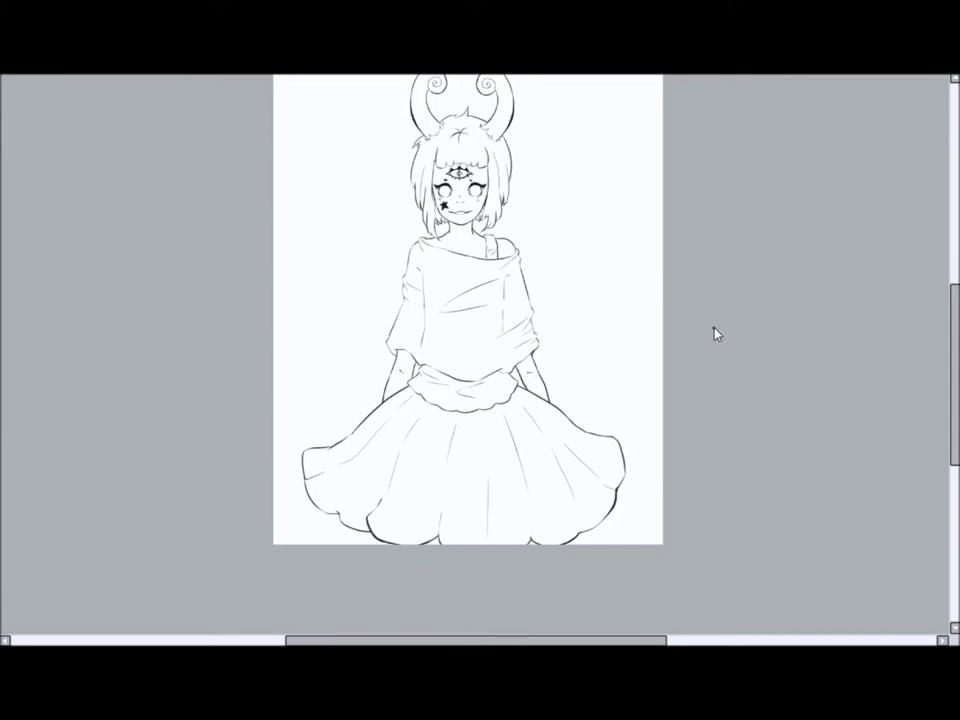
- Ink small hanging beads from the scalloped lower edge of the waist sash, plus short skirt lines beside it
scroll(715, 334, down, 1)
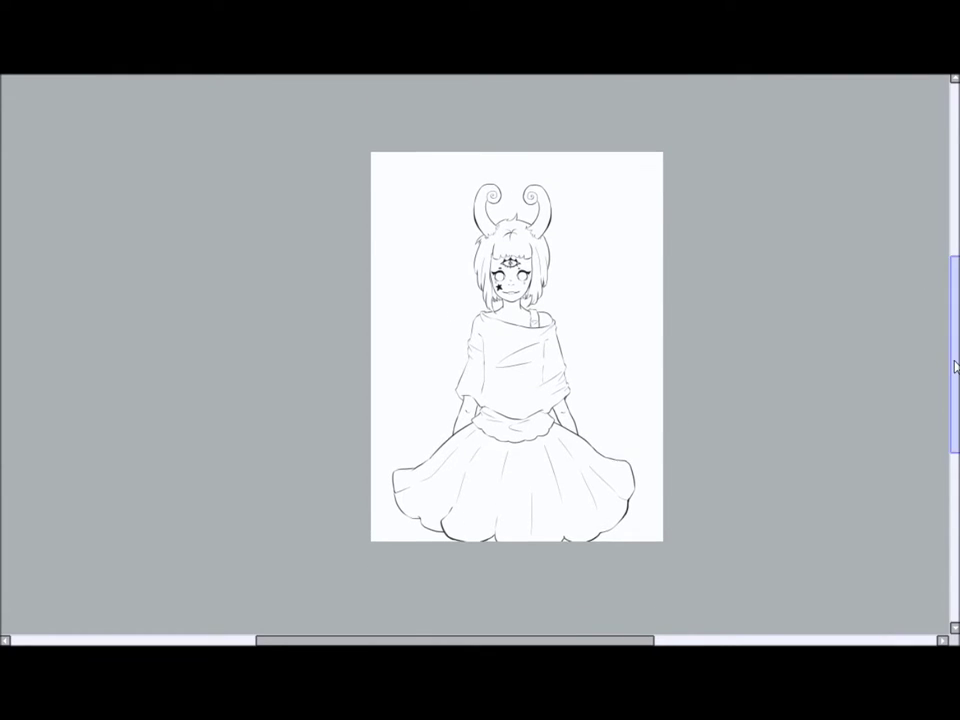
scroll(718, 418, up, 3)
scroll(480, 360, down, 3)
scroll(480, 360, down, 1)
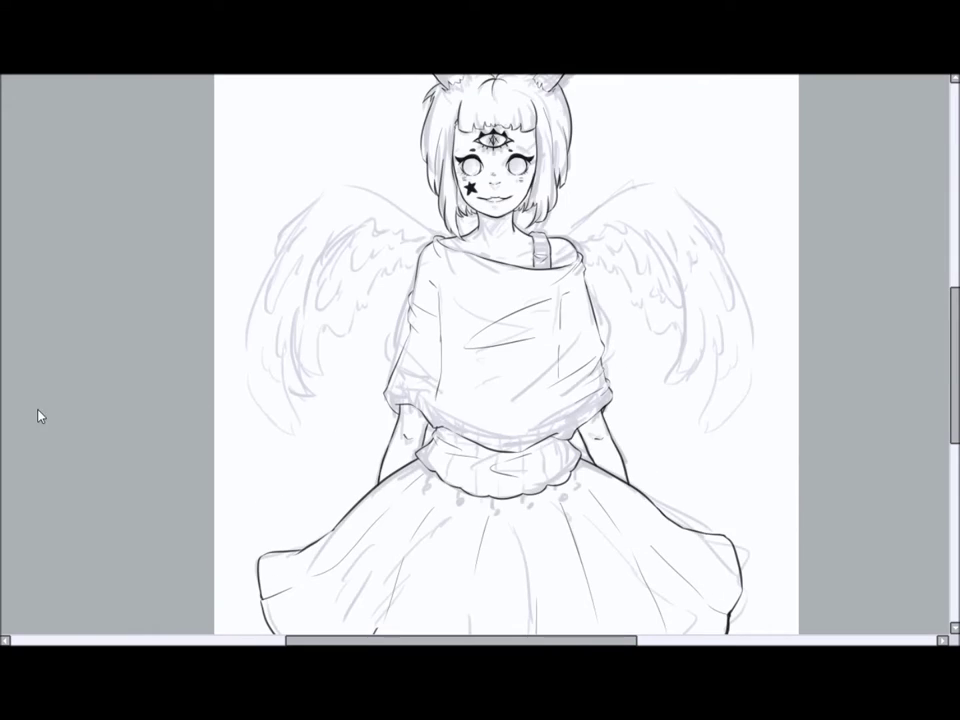
scroll(449, 262, down, 3)
scroll(449, 262, up, 3)
drag(420, 212, 415, 258)
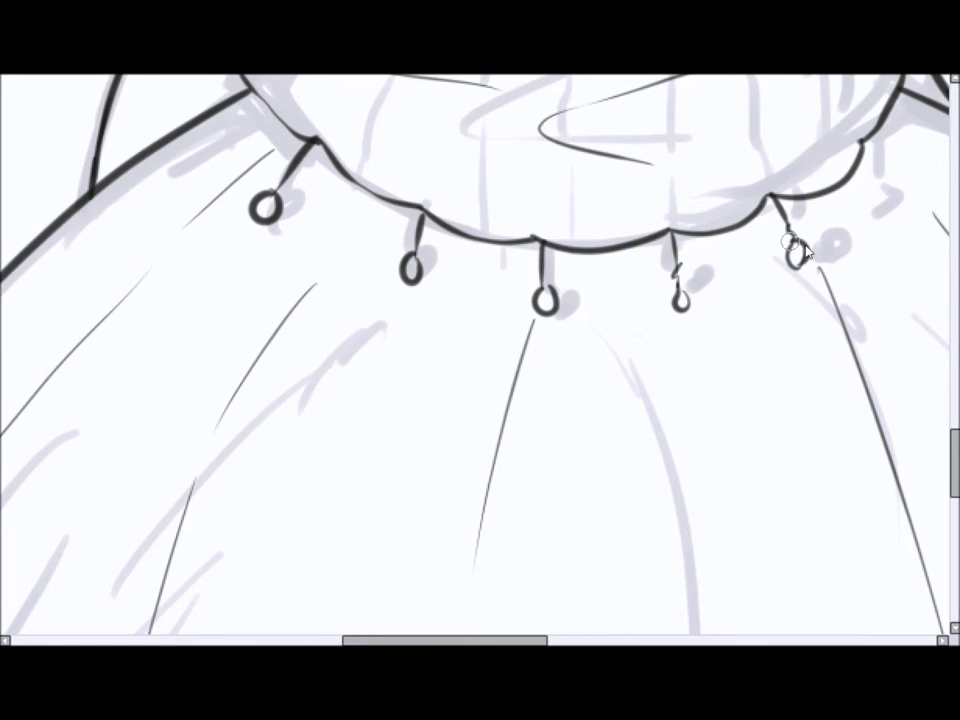
drag(247, 90, 182, 100)
scroll(688, 316, right, 3)
scroll(688, 316, up, 3)
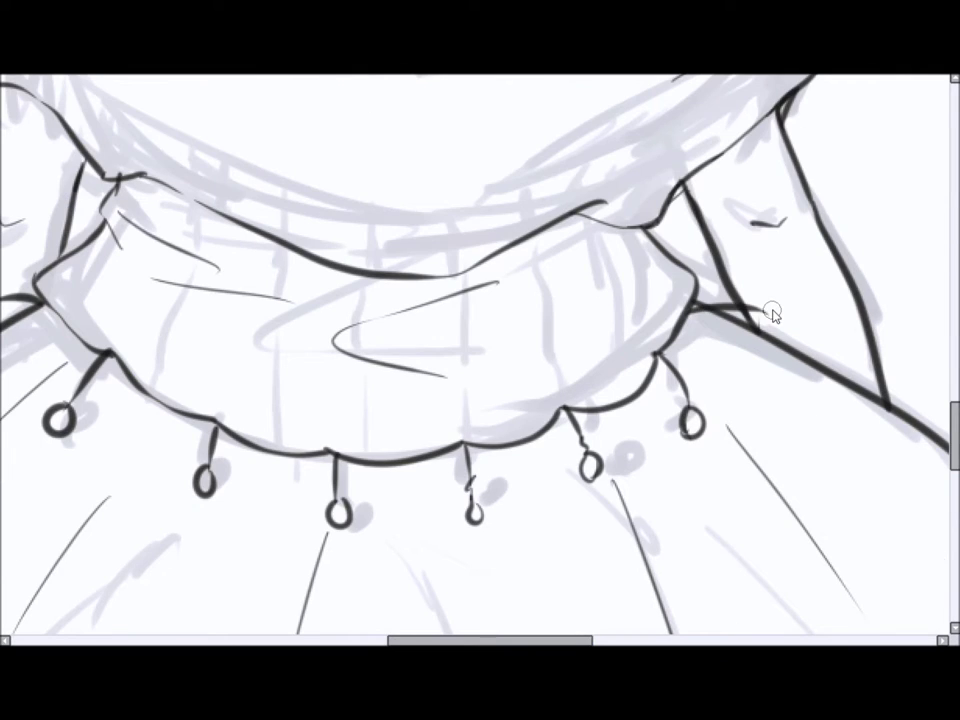
- Ink the folded edge of the shawl where its neckline meets the covered shoulder
scroll(722, 347, down, 5)
scroll(902, 328, up, 5)
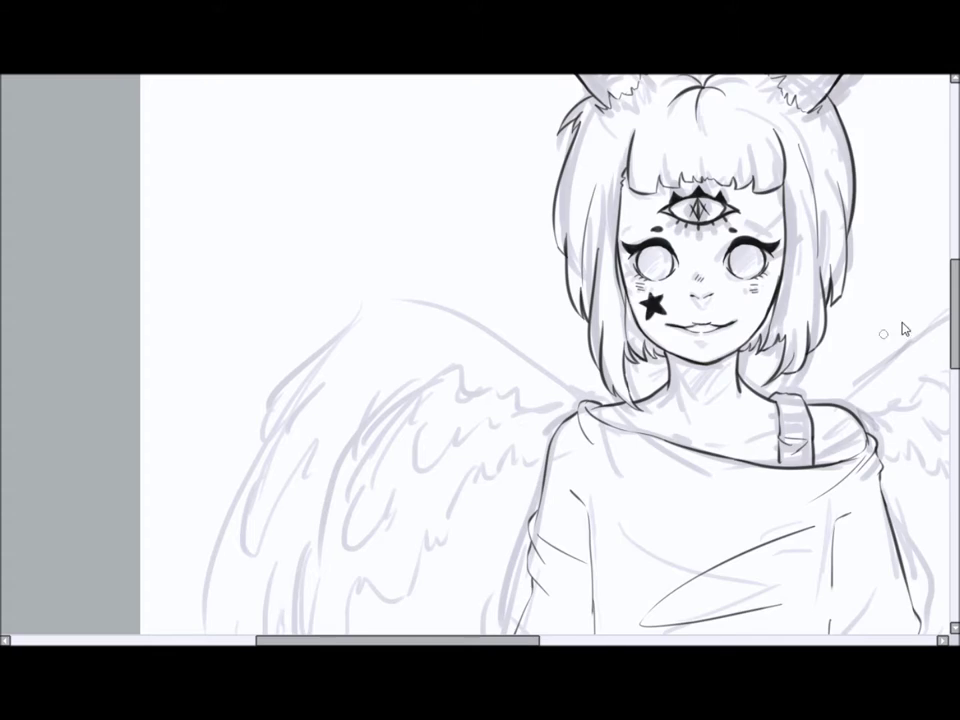
scroll(610, 254, up, 2)
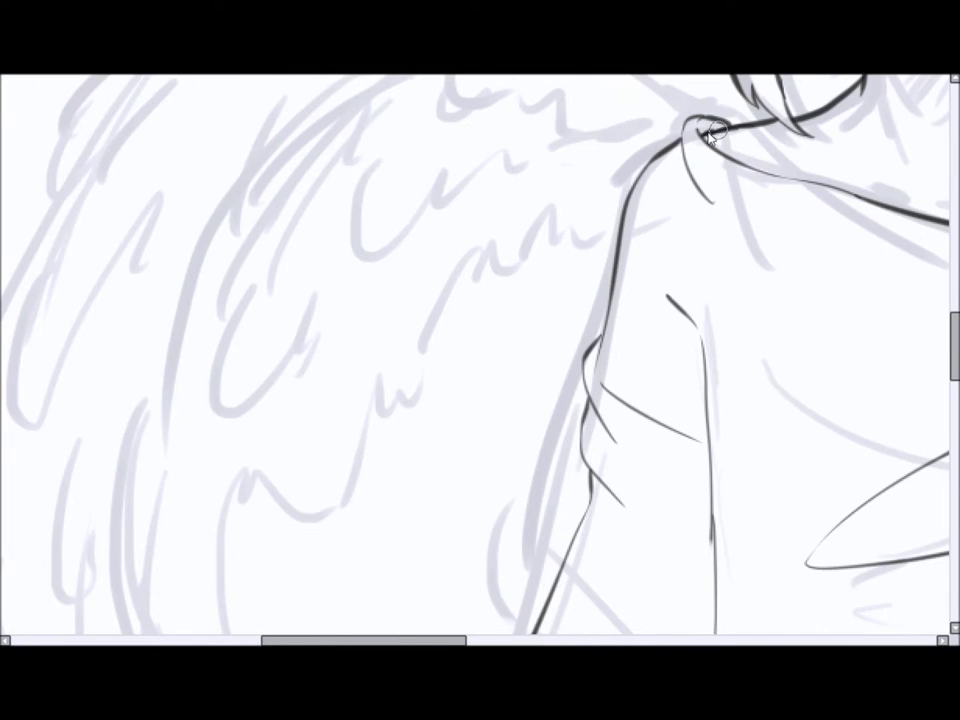
scroll(715, 130, down, 4)
scroll(508, 148, up, 4)
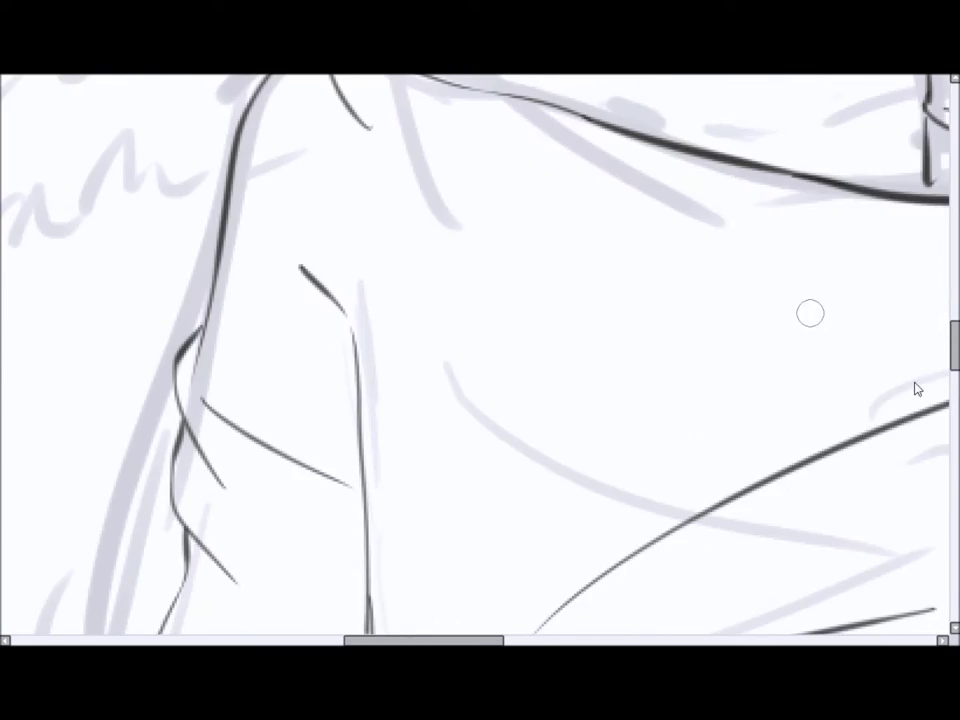
scroll(508, 148, up, 3)
drag(369, 381, 360, 400)
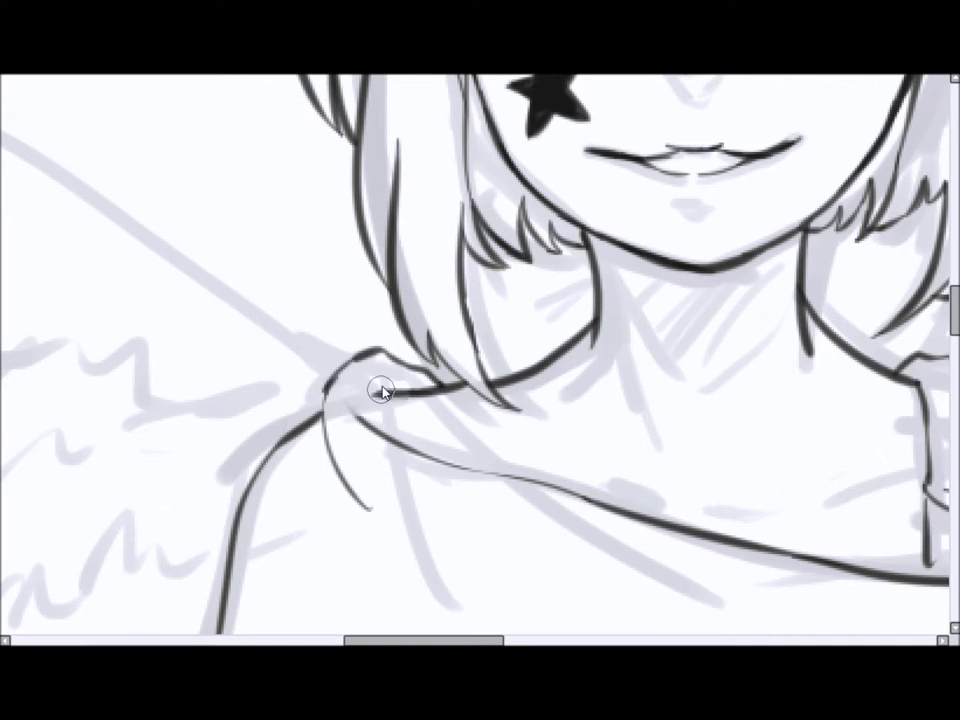
mouse_move(365, 388)
mouse_down()
mouse_move(387, 440)
mouse_move(355, 400)
mouse_up()
scroll(350, 401, down, 3)
scroll(482, 467, up, 4)
- Clean up the shawl's outer shoulder line so it runs smoothly into the neckline fold
key(e)
mouse_move(251, 454)
mouse_down()
mouse_move(317, 381)
mouse_move(219, 471)
mouse_up()
key(ctrl+z)
drag(279, 396, 210, 471)
scroll(240, 439, down, 2)
scroll(320, 400, up, 2)
scroll(210, 508, down, 3)
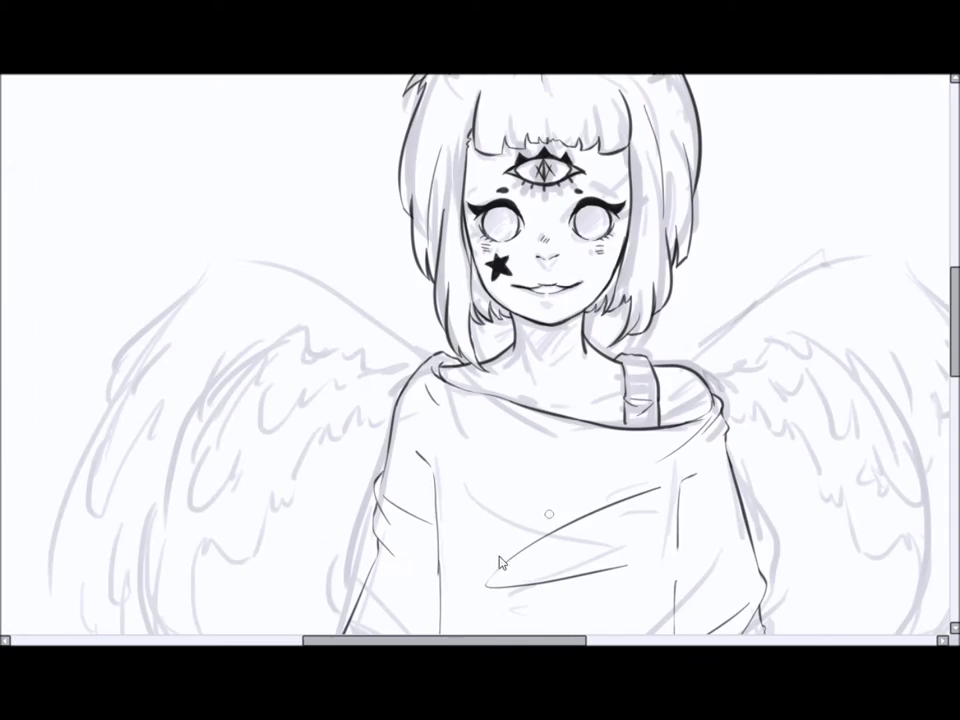
- Thicken the lines on both sides of the neck below the jaw
scroll(433, 317, up, 4)
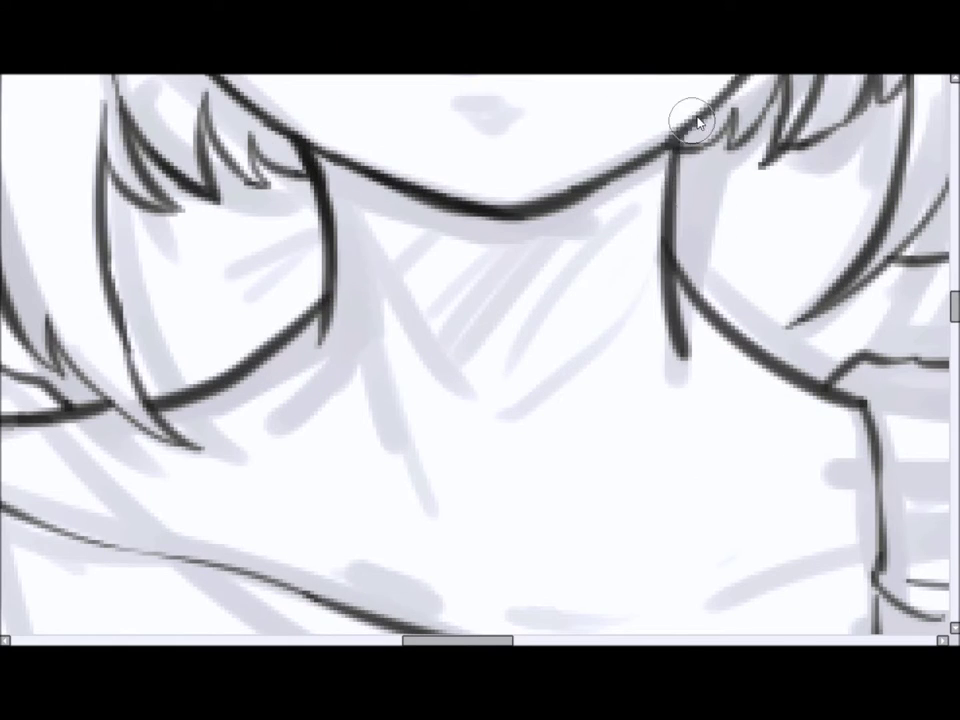
drag(668, 150, 676, 262)
drag(317, 171, 326, 205)
scroll(568, 579, down, 4)
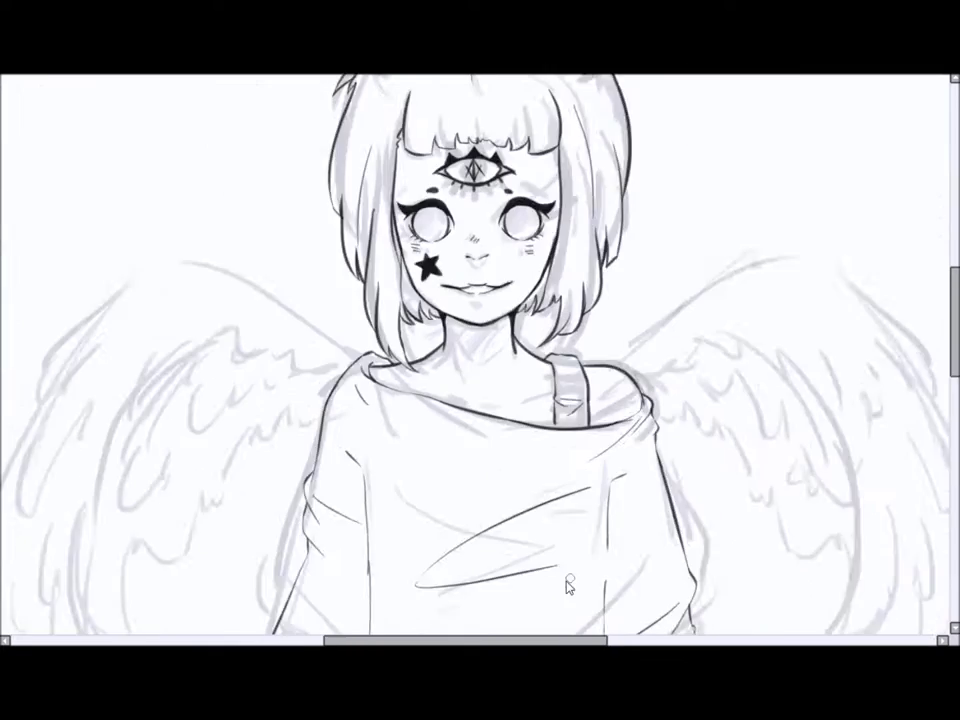
- Ink the collarbones and the small hollow between them above the shawl's neckline
scroll(567, 390, up, 4)
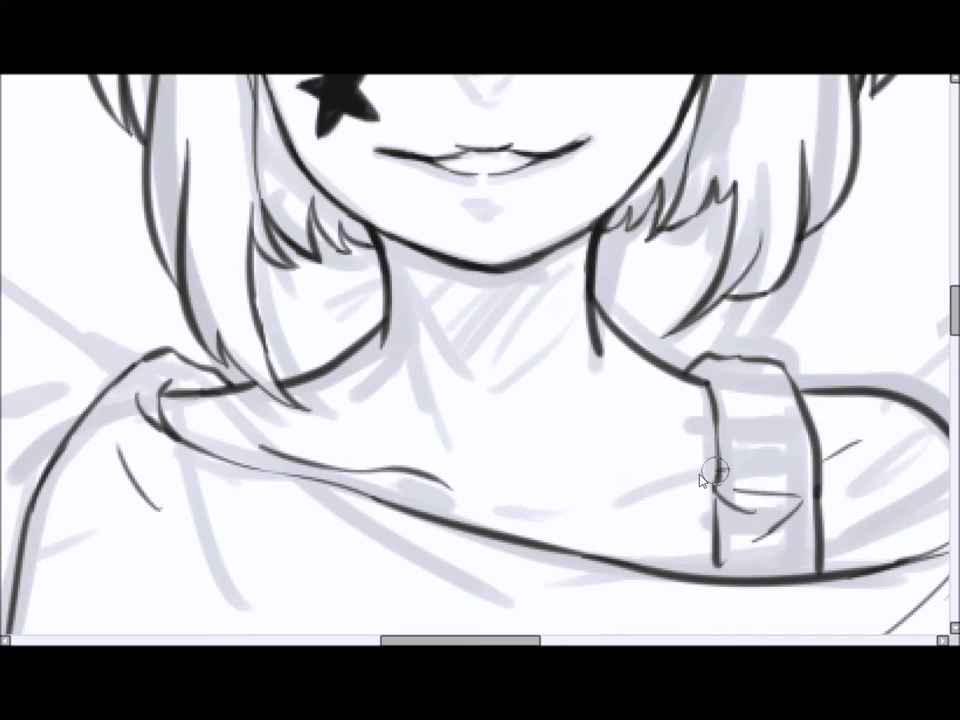
drag(715, 469, 565, 485)
drag(447, 333, 486, 437)
scroll(452, 332, down, 3)
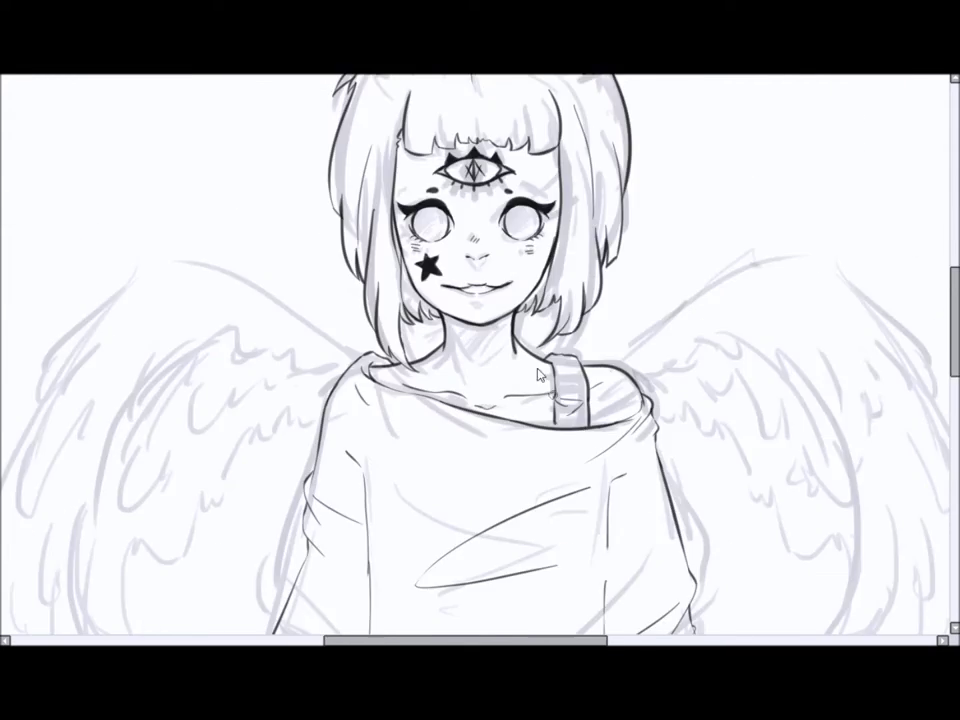
scroll(540, 370, down, 3)
- Select the Layer2 line art layer and view the whole coloured figure
mouse_move(432, 640)
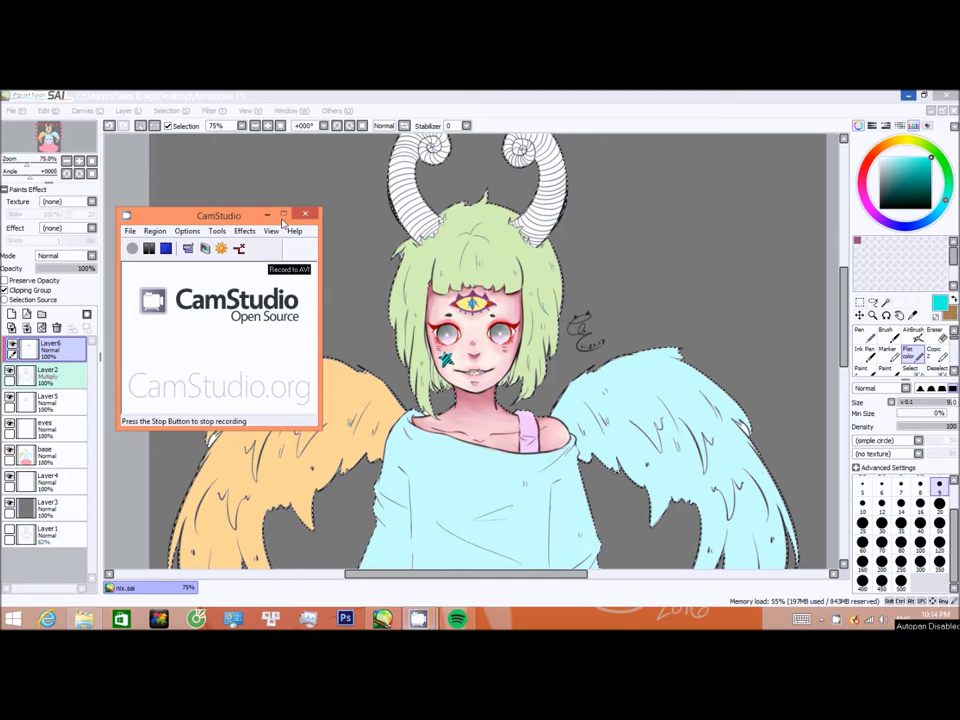
click(284, 216)
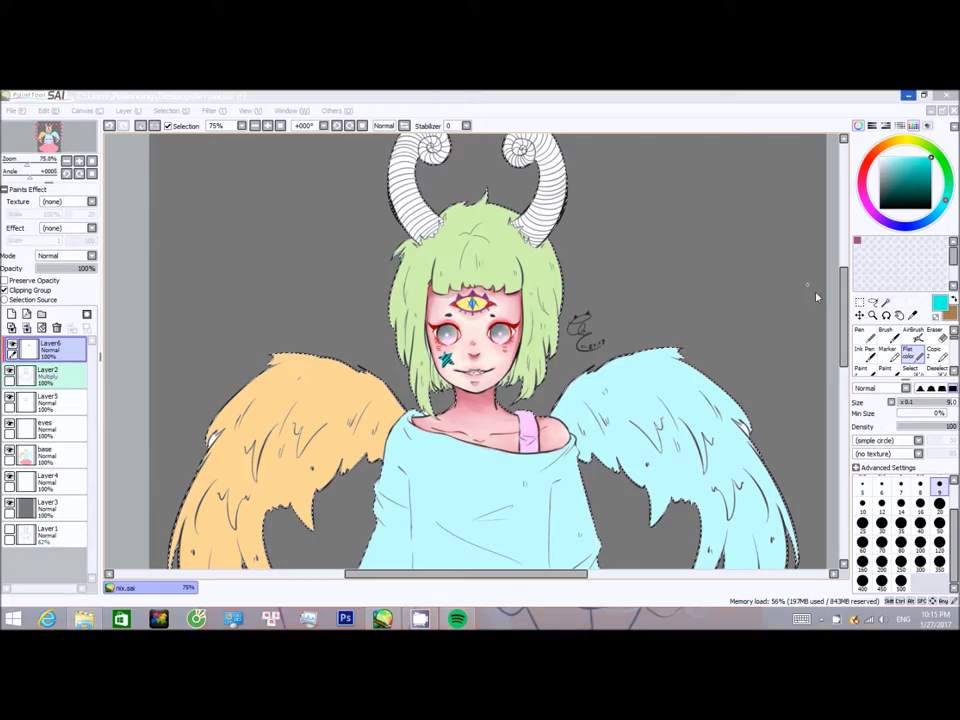
scroll(611, 219, up, 4)
scroll(579, 369, down, 3)
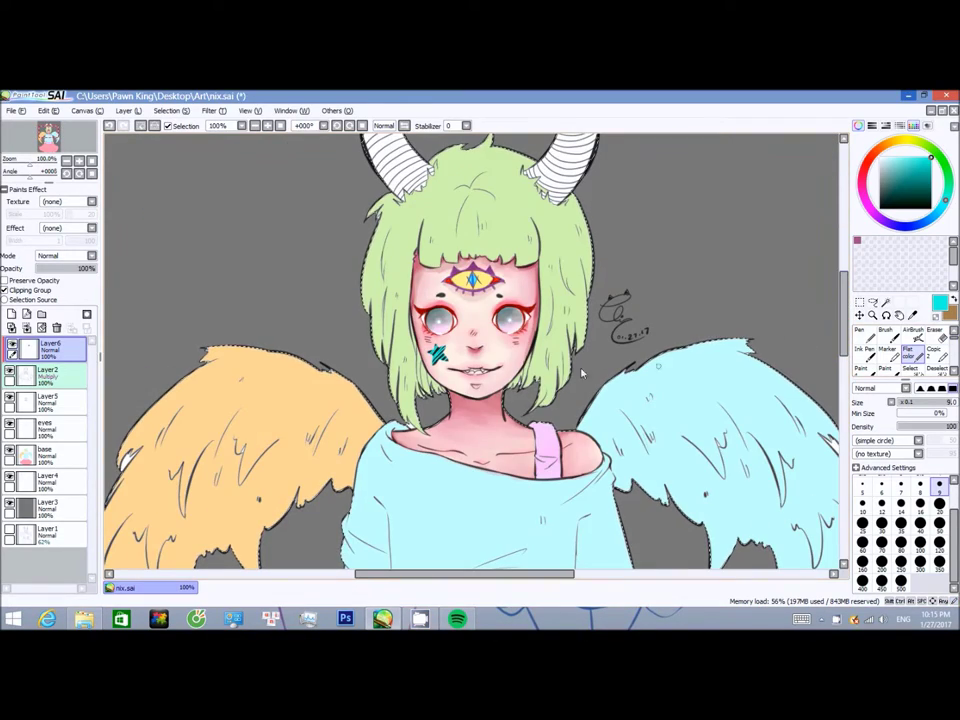
scroll(579, 369, up, 2)
click(47, 375)
scroll(293, 454, down, 3)
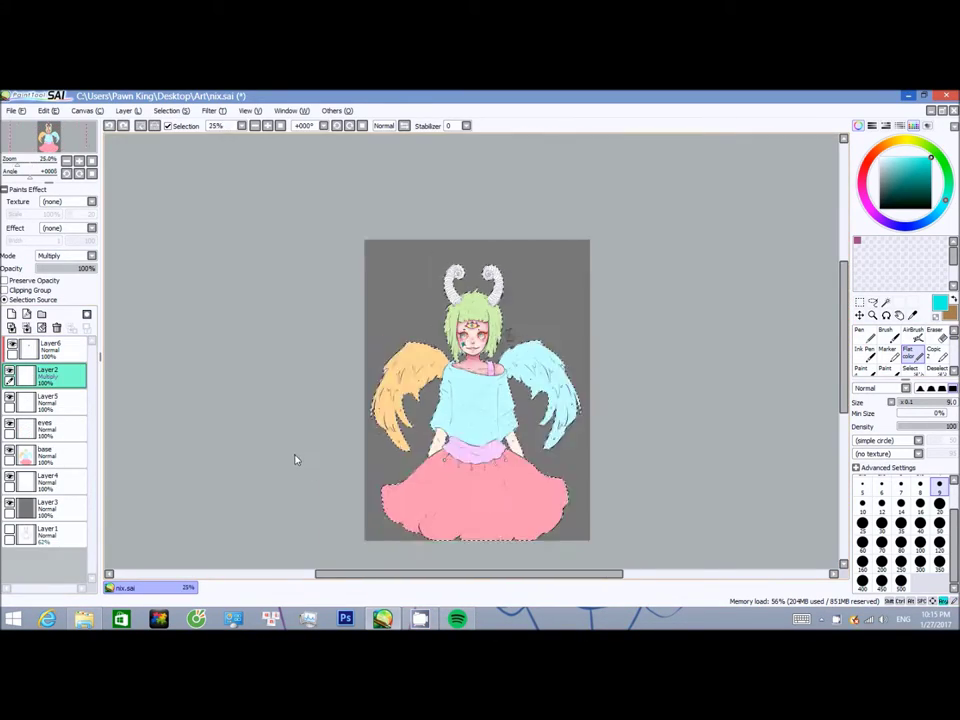
- Rename Layer5 as "skin" and add a new layer directly above it for the hair shading
scroll(293, 454, up, 3)
double_click(47, 400)
text(skin)
key(Return)
click(11, 313)
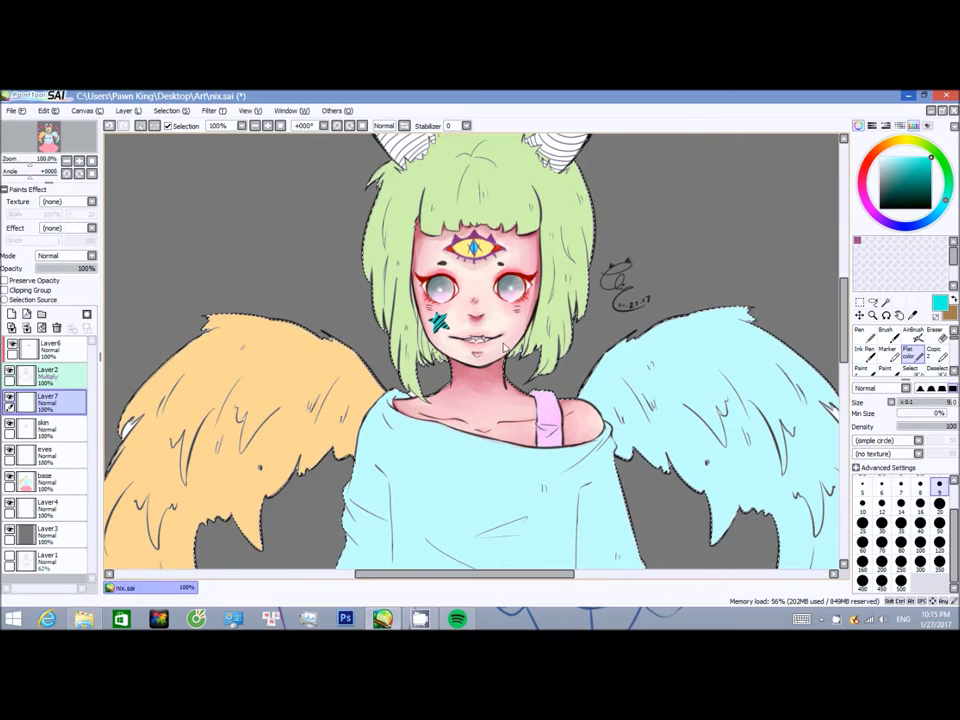
- Choose a muted olive-yellow as the colour for shading the green hair
scroll(470, 350, up, 2)
click(898, 141)
scroll(700, 227, down, 2)
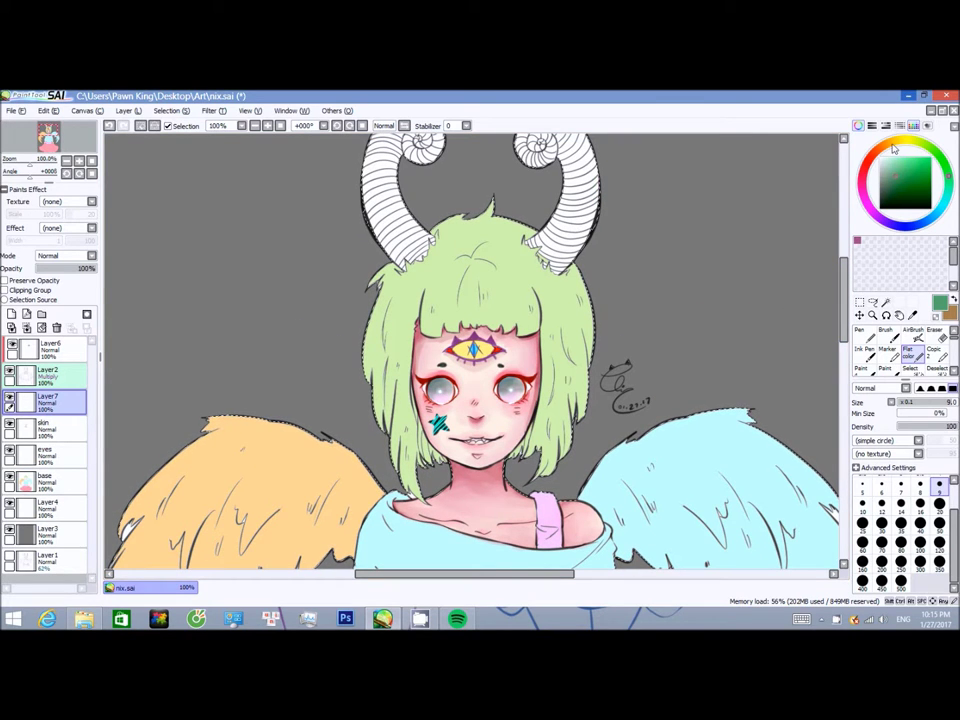
scroll(700, 227, up, 2)
click(881, 522)
scroll(470, 350, up, 2)
mouse_move(300, 250)
mouse_down()
mouse_move(304, 326)
mouse_move(278, 418)
mouse_up()
scroll(300, 343, up, 1)
scroll(278, 418, down, 1)
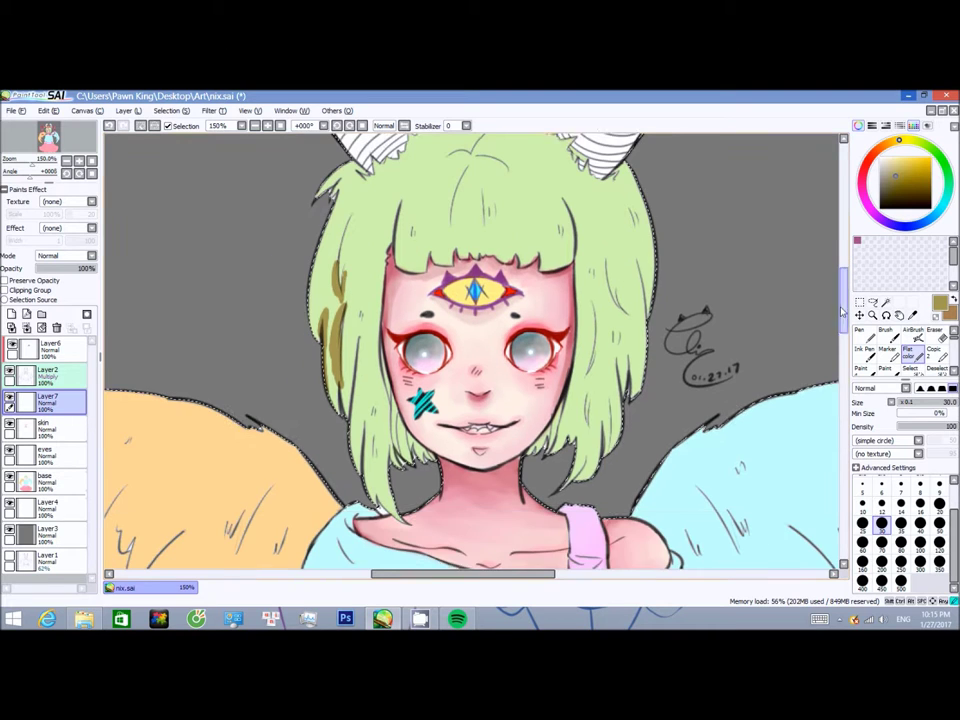
- Paint olive shading strands with the size 12 Brush on the hair at the viewer's left and beneath the locks beside the jaw
click(885, 369)
scroll(300, 330, up, 2)
drag(155, 190, 130, 330)
drag(165, 140, 132, 235)
scroll(236, 197, down, 1)
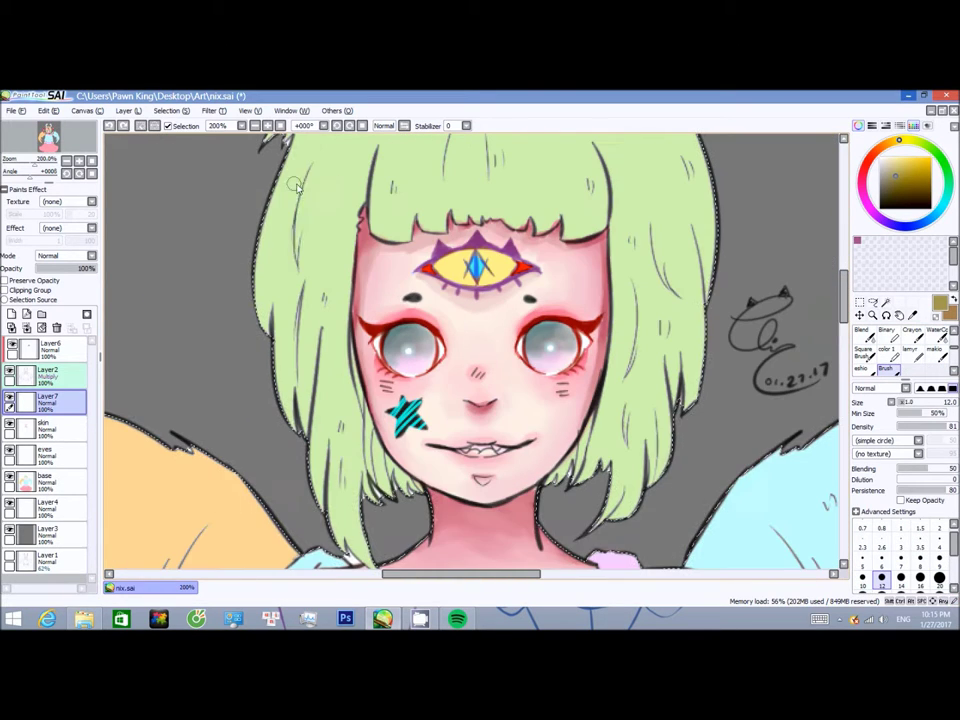
mouse_move(296, 381)
mouse_down()
mouse_move(323, 336)
mouse_move(308, 432)
mouse_move(278, 292)
mouse_move(262, 320)
mouse_move(274, 330)
mouse_move(276, 218)
mouse_move(278, 273)
mouse_move(361, 432)
mouse_move(348, 435)
mouse_move(346, 416)
mouse_move(338, 450)
mouse_move(358, 566)
mouse_move(374, 478)
mouse_move(410, 487)
mouse_up()
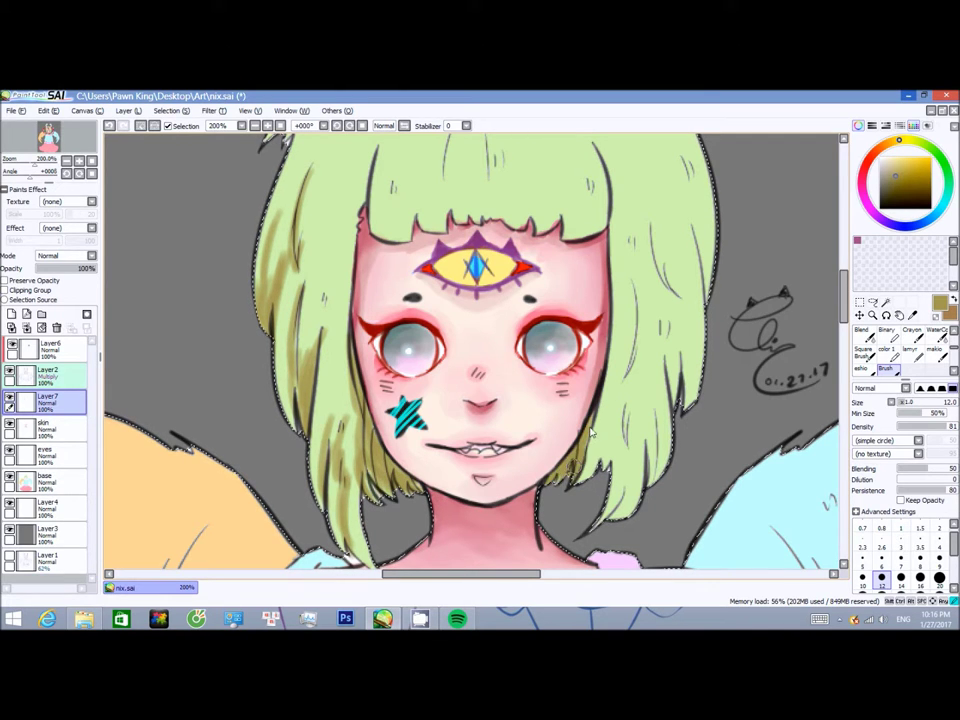
- Paint matching olive shading strands down the hair at the viewer's right and around the base of that horn
scroll(550, 380, up, 2)
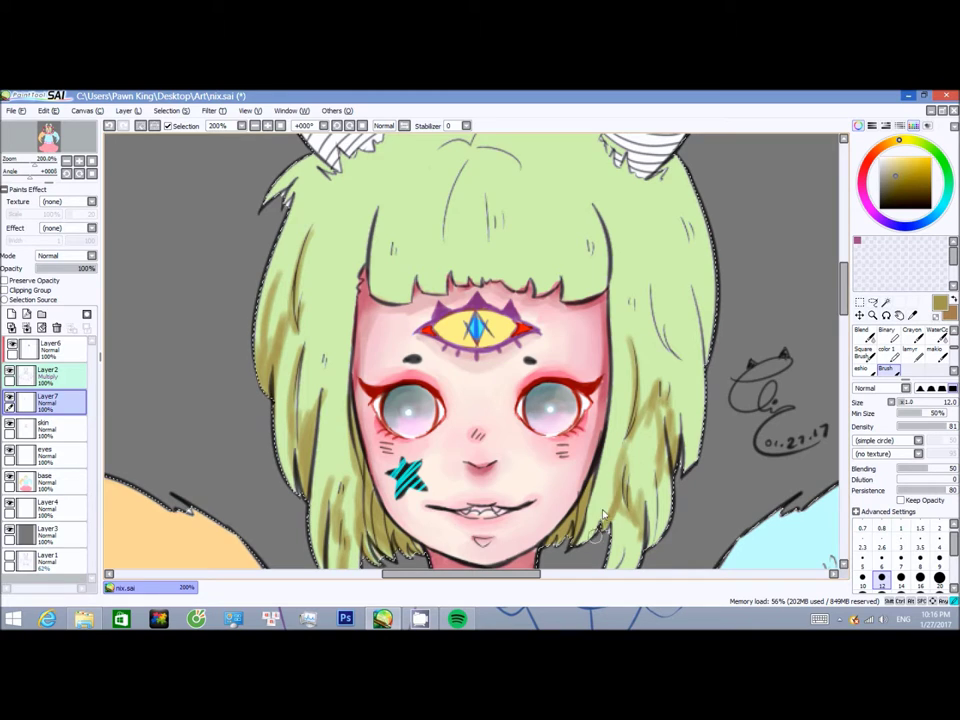
scroll(634, 514, down, 3)
scroll(567, 543, up, 3)
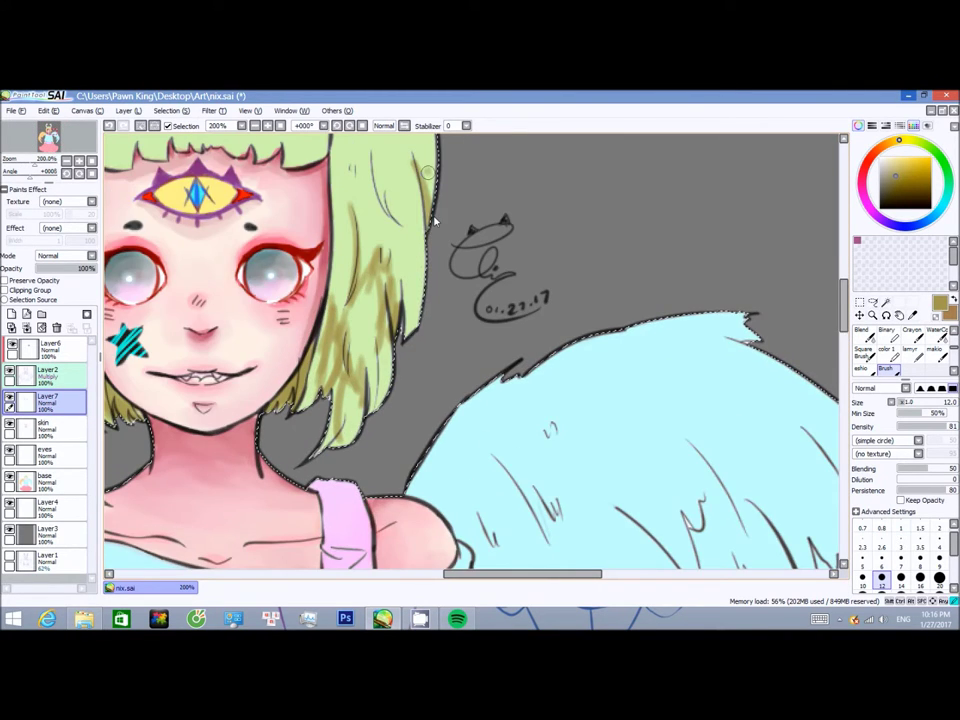
scroll(544, 366, up, 3)
scroll(331, 199, down, 1)
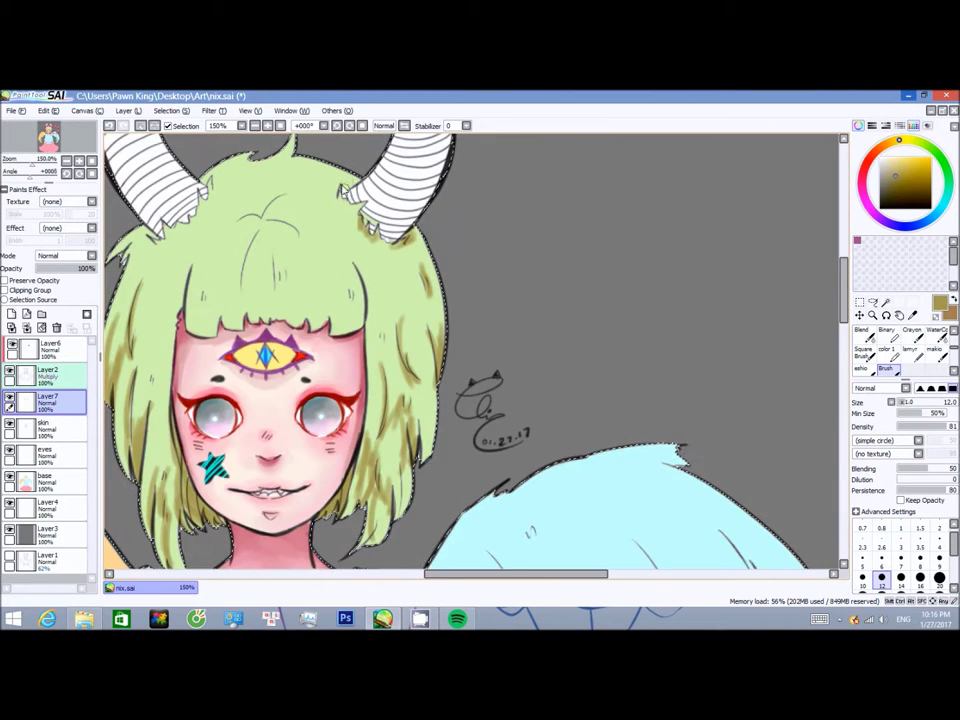
- Add olive shading strokes fanning out from the hair's crown, along the top of the head and into the fringe
drag(292, 204, 240, 228)
mouse_move(288, 207)
mouse_down()
mouse_move(262, 236)
mouse_move(262, 252)
mouse_up()
drag(140, 200, 130, 295)
drag(320, 150, 330, 245)
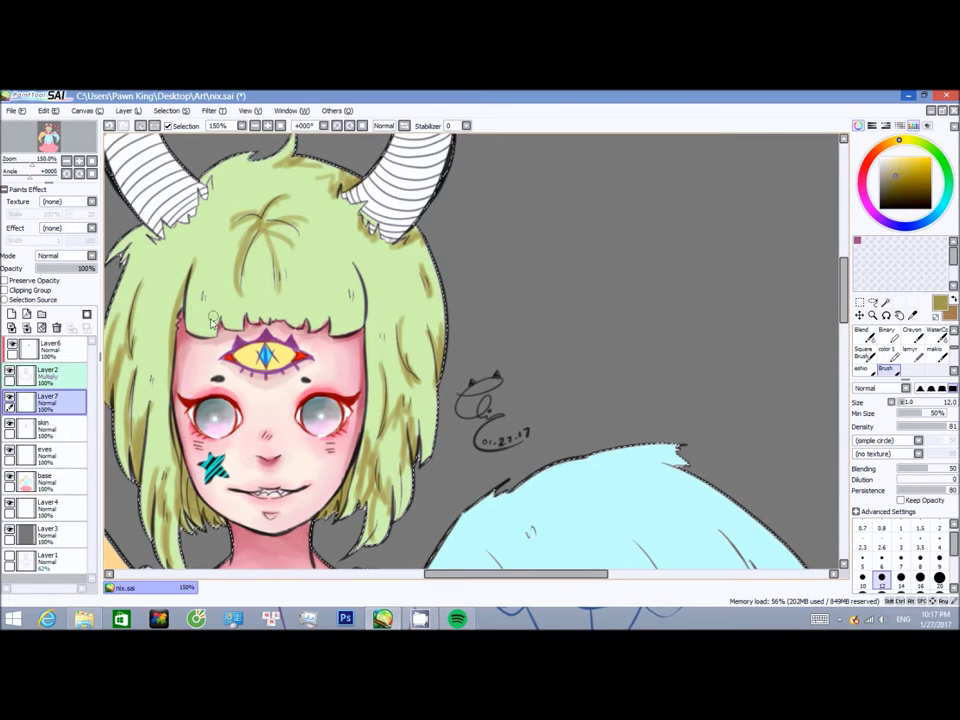
drag(262, 194, 280, 252)
drag(248, 214, 250, 250)
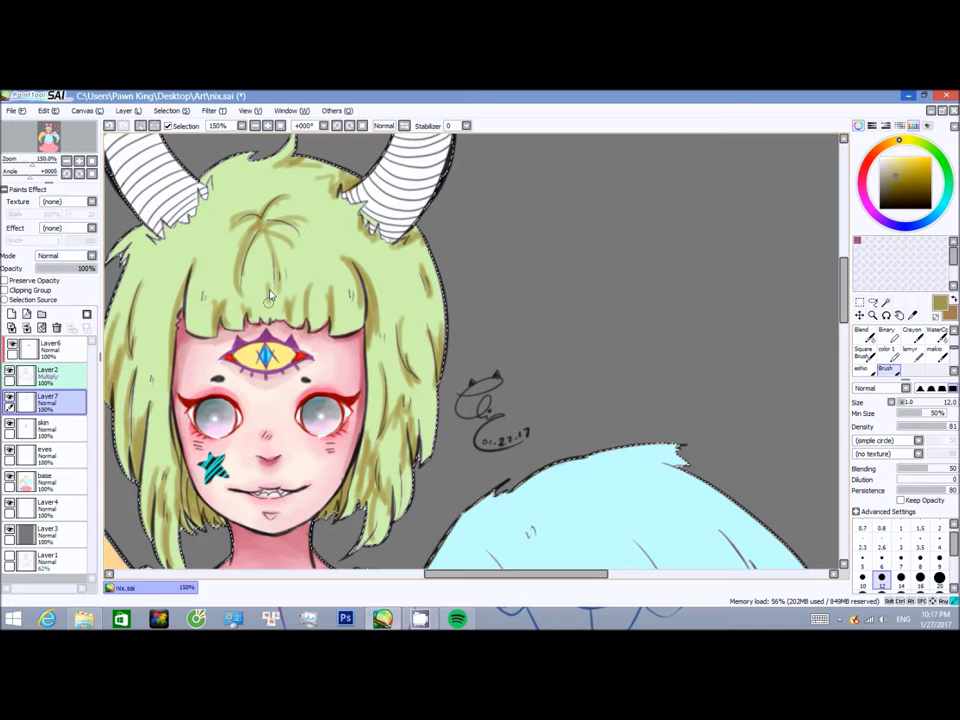
scroll(131, 244, down, 3)
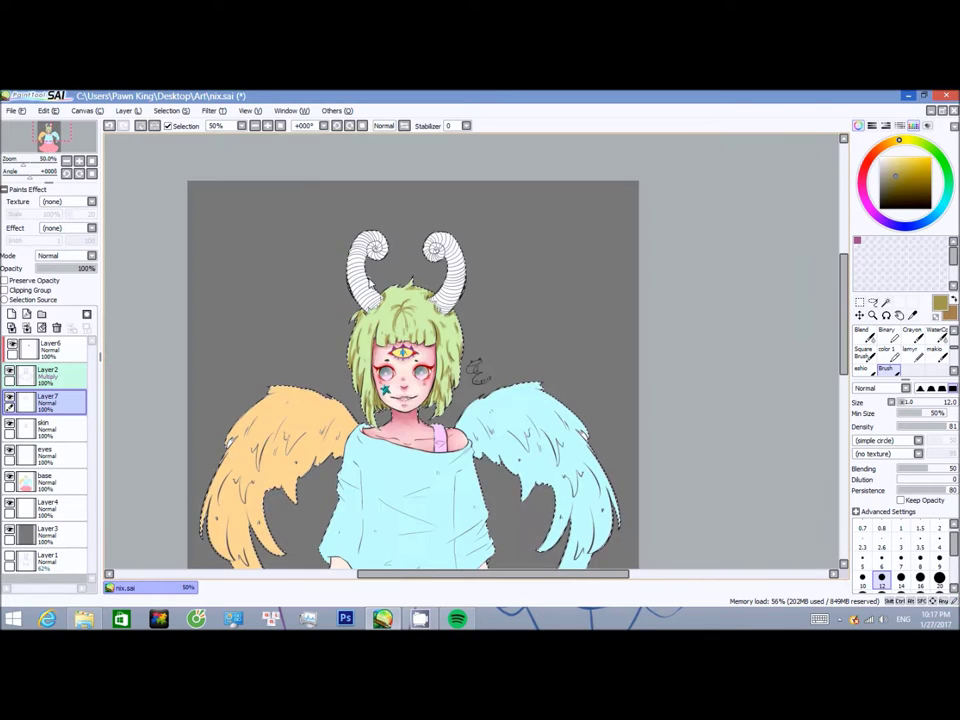
- Blend the olive strands on both sides of the hair with the Oil Water brush at size 30
scroll(764, 399, up, 3)
key(b)
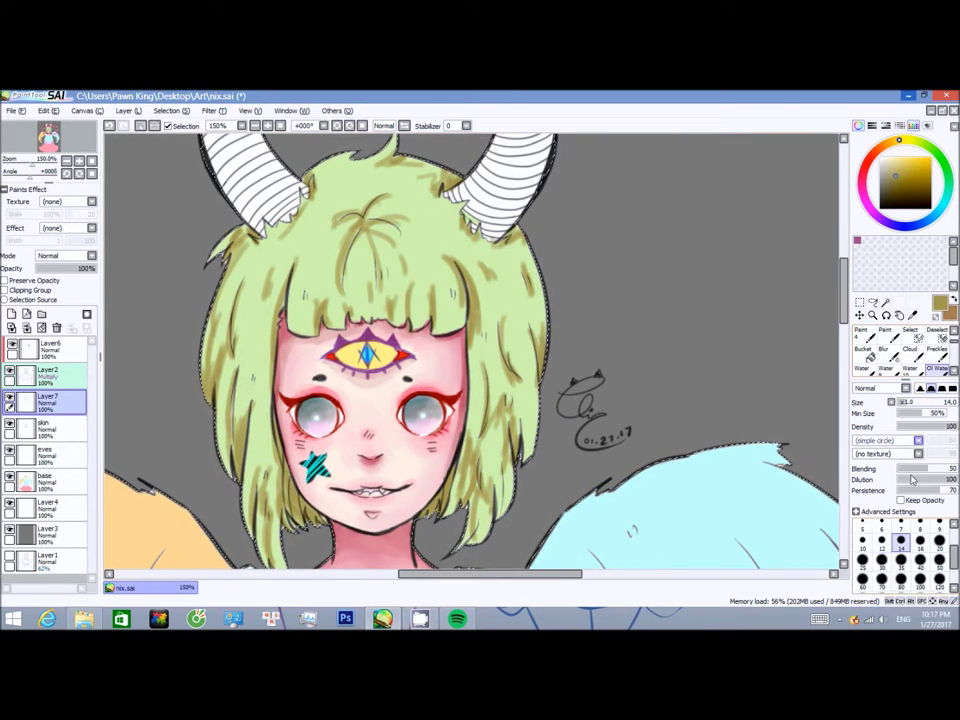
mouse_move(481, 355)
mouse_down()
mouse_move(487, 313)
mouse_move(530, 300)
mouse_move(519, 250)
mouse_move(466, 236)
mouse_move(436, 173)
mouse_move(384, 182)
mouse_move(397, 156)
mouse_move(312, 207)
mouse_up()
mouse_move(242, 244)
mouse_down()
mouse_move(235, 291)
mouse_move(250, 370)
mouse_move(212, 332)
mouse_move(214, 390)
mouse_move(222, 375)
mouse_move(241, 462)
mouse_up()
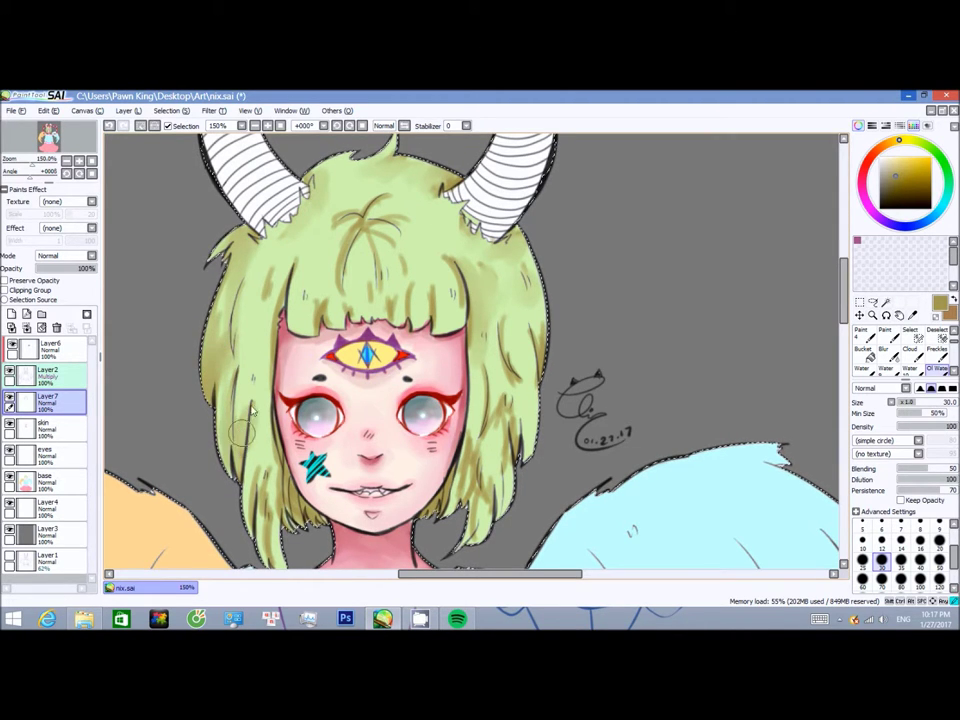
scroll(335, 397, down, 2)
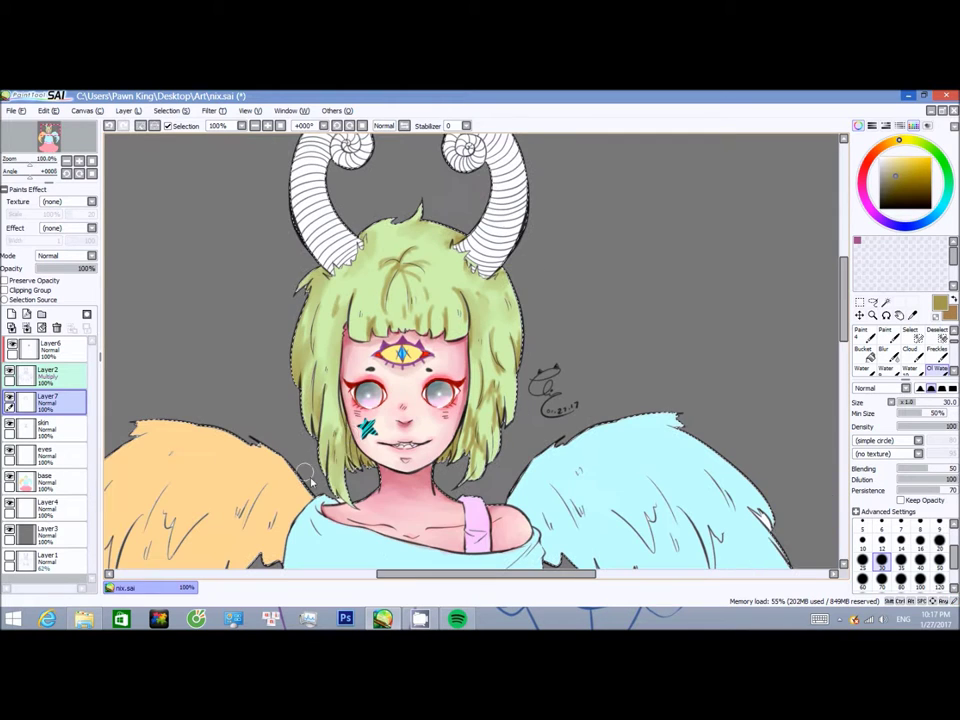
- Blend the shading strokes on the crown and fringe smoothly into the green hair
scroll(476, 452, up, 2)
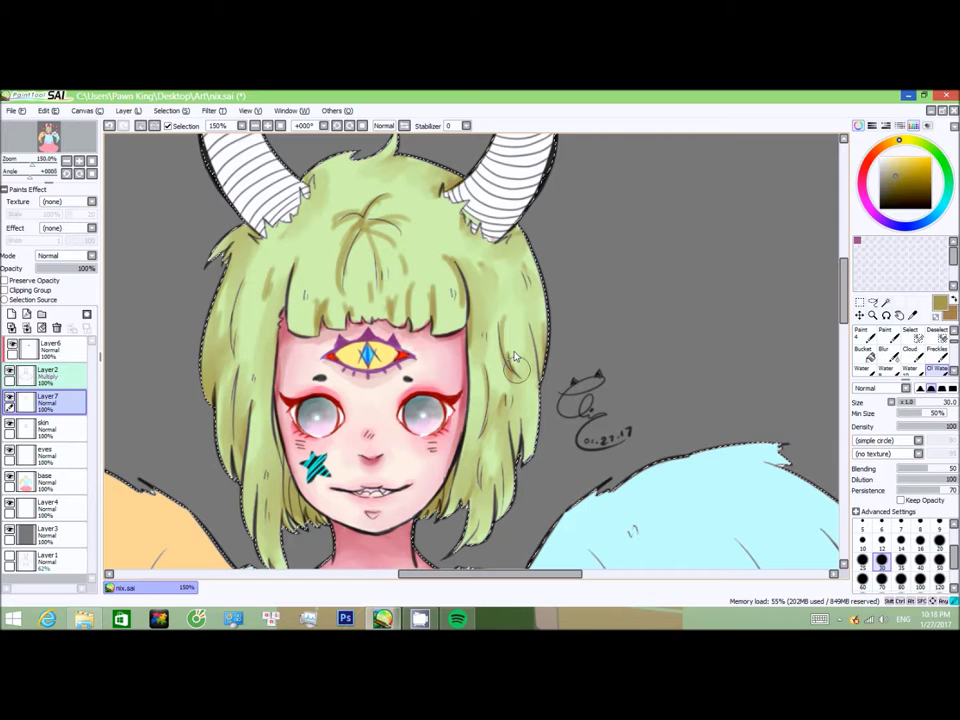
mouse_move(306, 307)
mouse_down()
mouse_move(337, 318)
mouse_move(330, 221)
mouse_move(383, 305)
mouse_move(421, 318)
mouse_move(345, 237)
mouse_move(354, 255)
mouse_move(408, 240)
mouse_move(375, 212)
mouse_up()
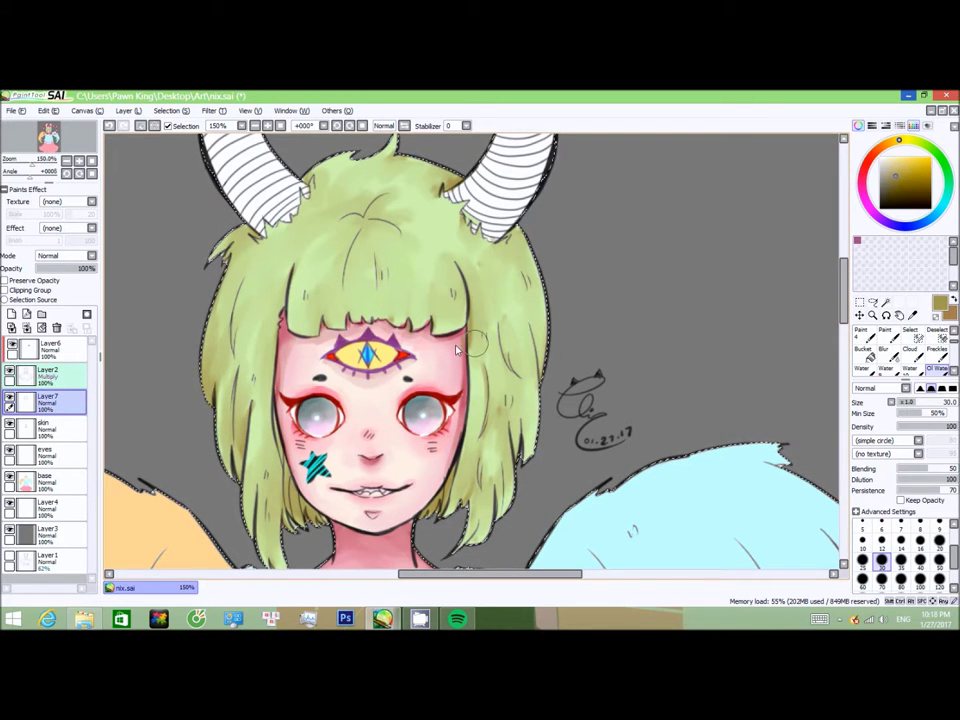
scroll(455, 495, down, 2)
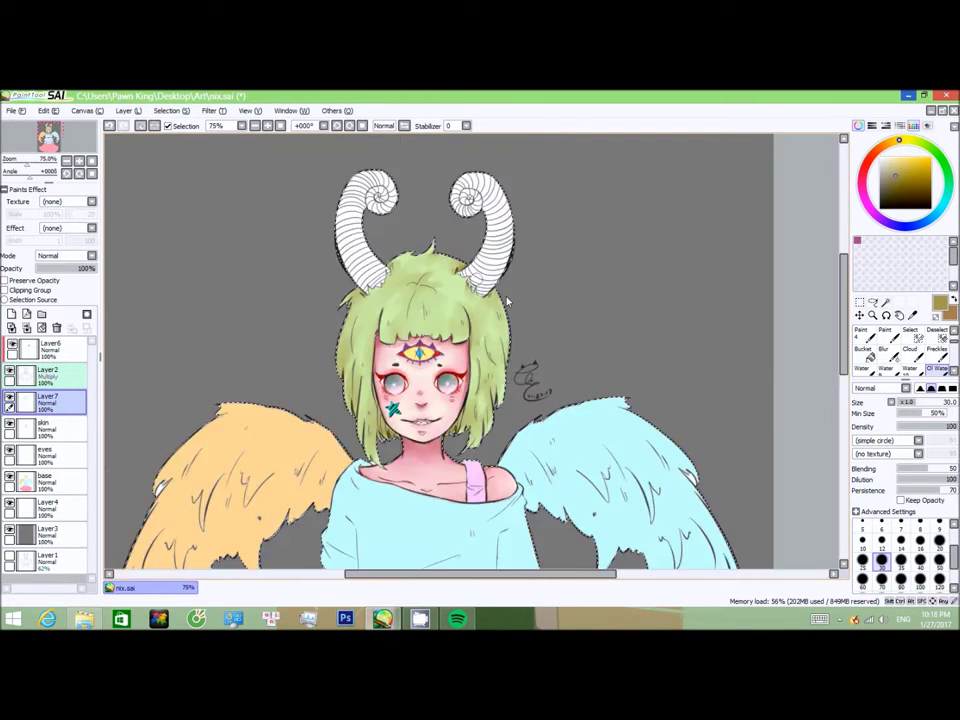
- Shift the hair shading layer's hue to about -22 with Hue and Saturation for a redder brown
scroll(251, 180, up, 1)
key(ctrl+u)
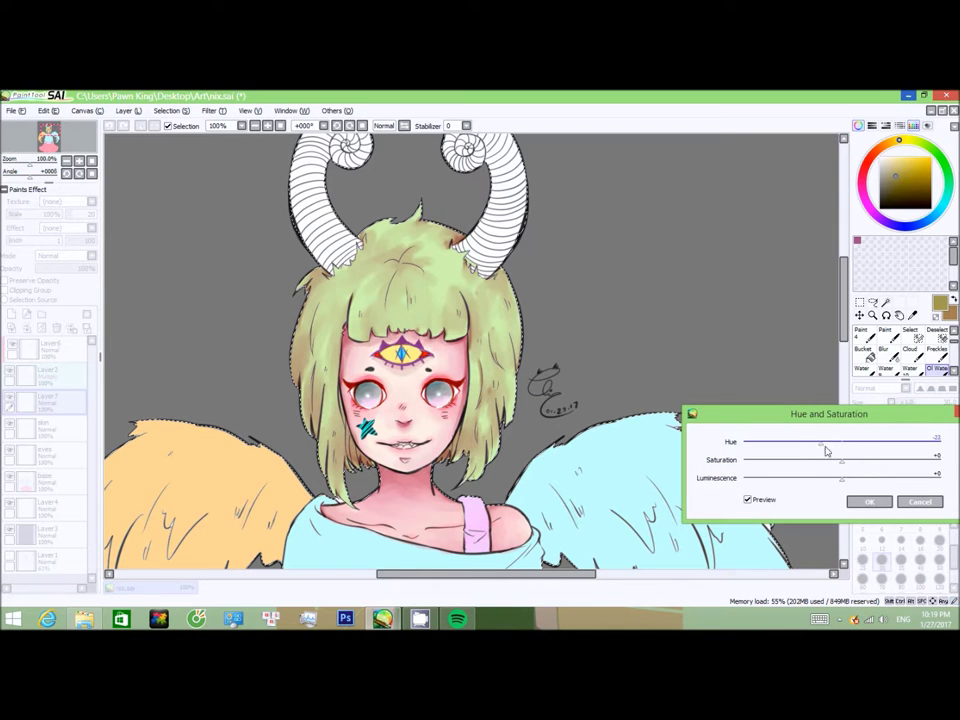
key(Return)
- Smooth the brownish shading through the crown and the long side locks, and clear the selection
scroll(440, 178, up, 2)
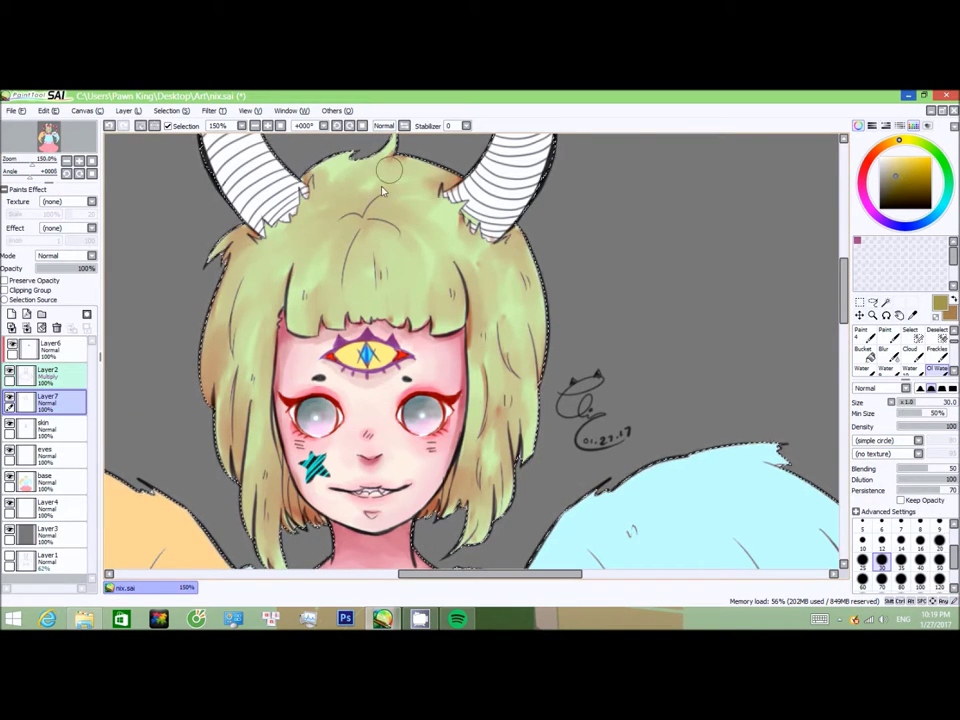
mouse_move(238, 330)
mouse_down()
mouse_move(222, 430)
mouse_move(235, 470)
mouse_up()
mouse_move(262, 360)
mouse_down()
mouse_move(235, 413)
mouse_move(268, 455)
mouse_up()
scroll(268, 453, down, 2)
scroll(470, 350, up, 1)
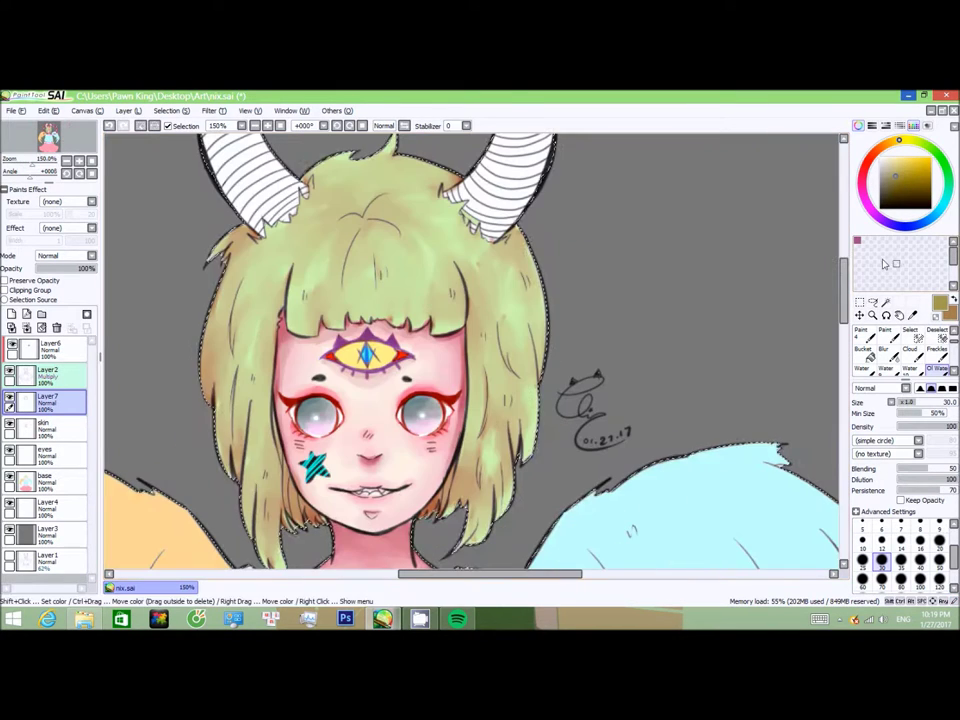
scroll(470, 350, up, 1)
scroll(920, 345, up, 2)
scroll(470, 400, down, 2)
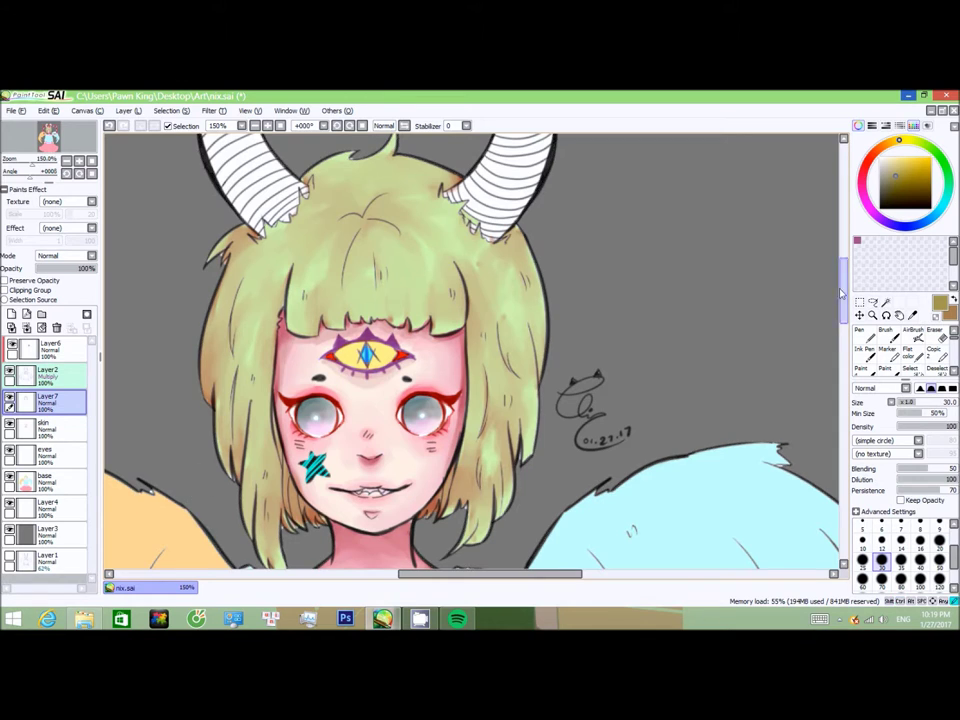
- Refine the hair shading in the strands beside the jaw and along the fringe with the brush at size 10
scroll(474, 550, up, 2)
scroll(430, 300, up, 3)
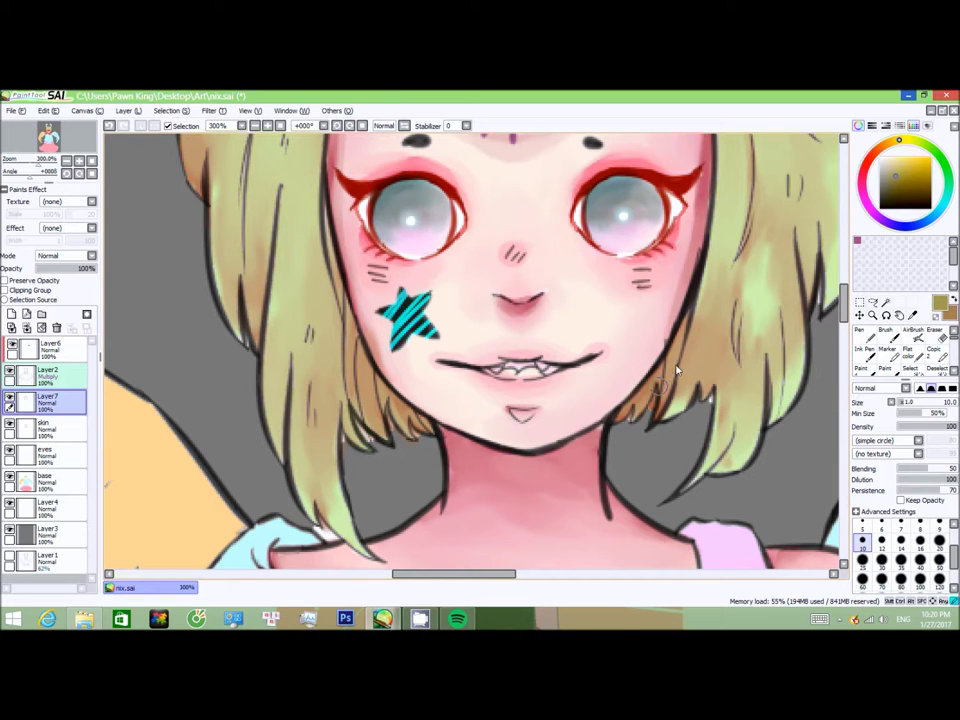
scroll(478, 193, down, 4)
scroll(345, 340, up, 2)
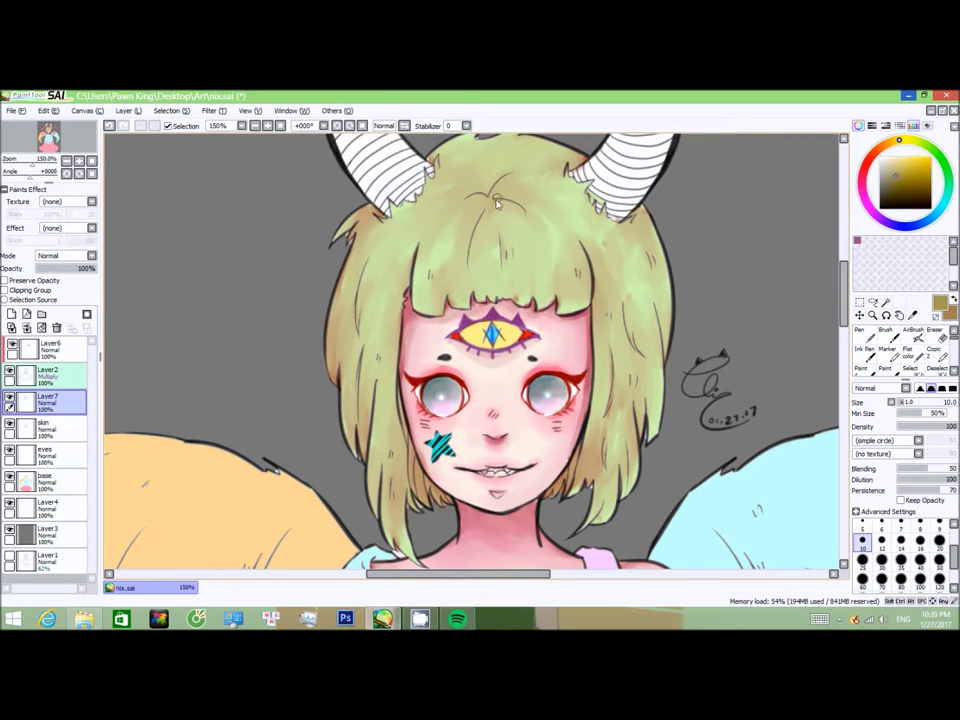
scroll(540, 287, up, 1)
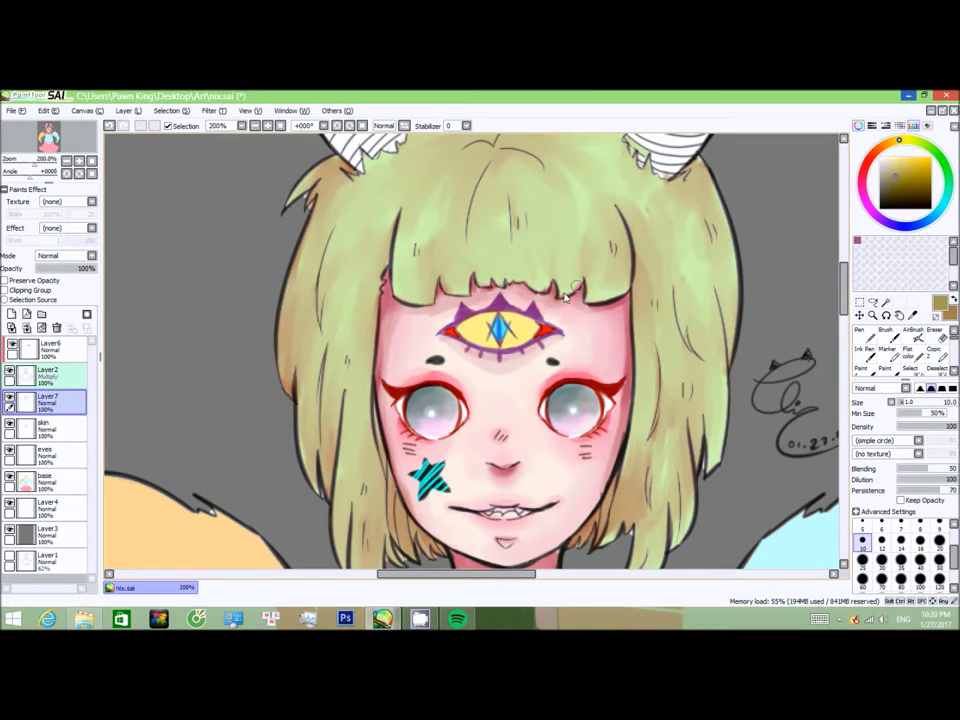
- Touch up the face's edge beside the hair on the skin layer and return to the hair shading layer Layer7
click(45, 428)
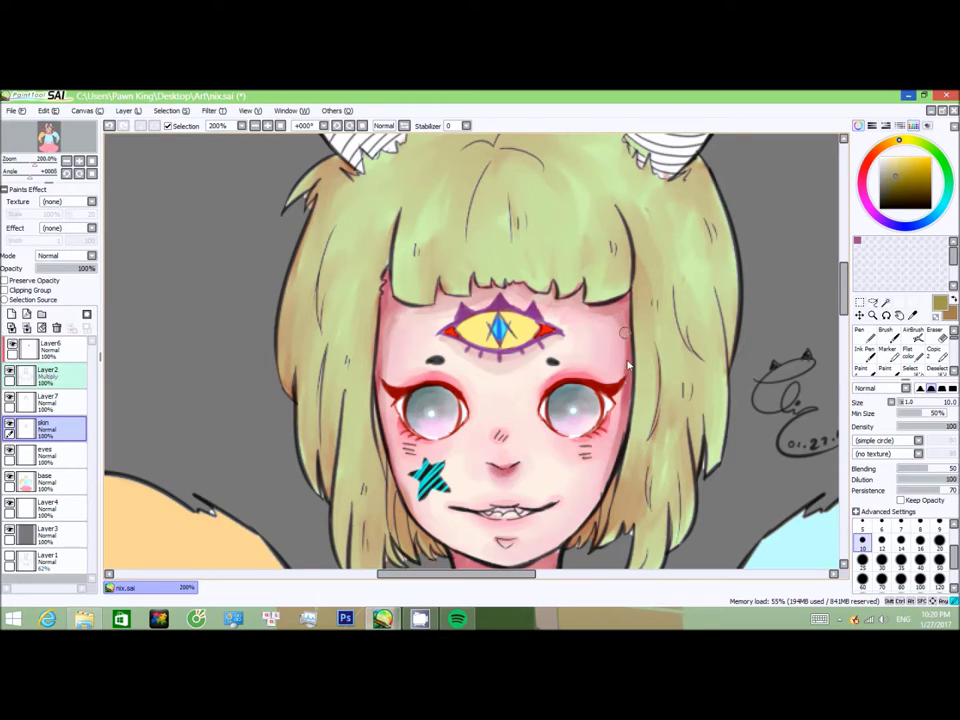
scroll(628, 366, down, 4)
scroll(700, 400, up, 3)
scroll(789, 427, down, 3)
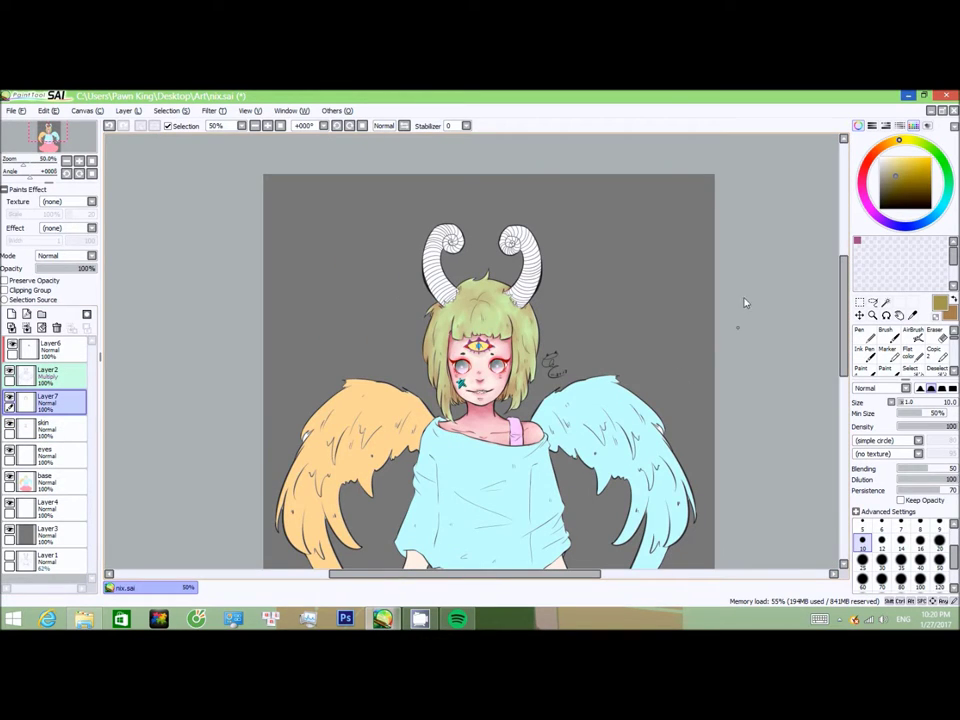
- Choose an orange-red colour and the Brush at size 12 for deeper shading in the lower hair strands
scroll(353, 400, up, 5)
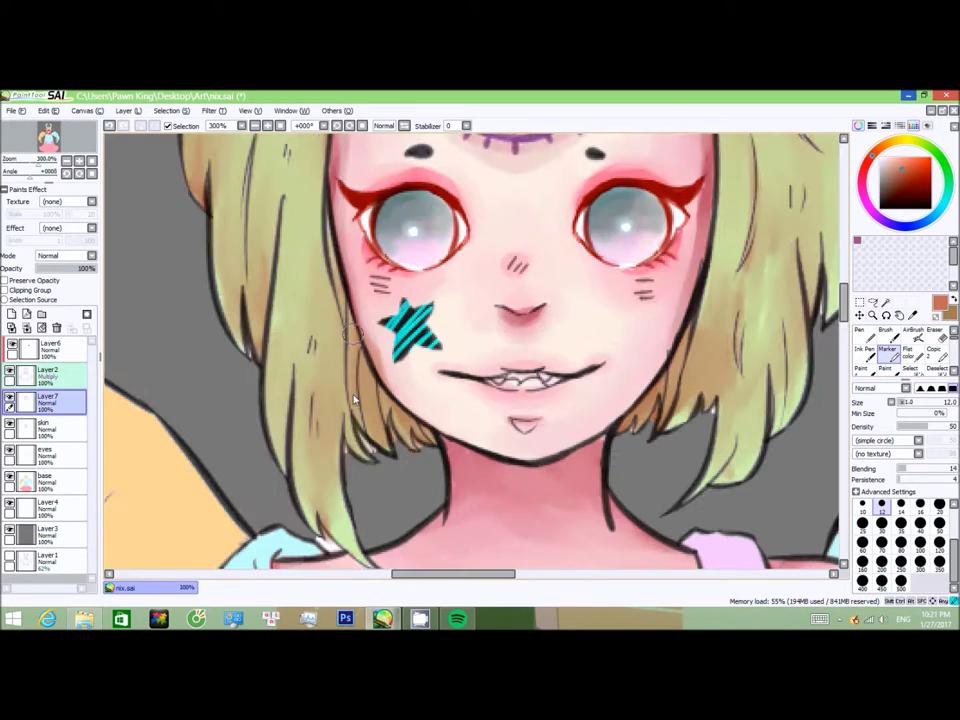
scroll(900, 350, down, 2)
click(887, 352)
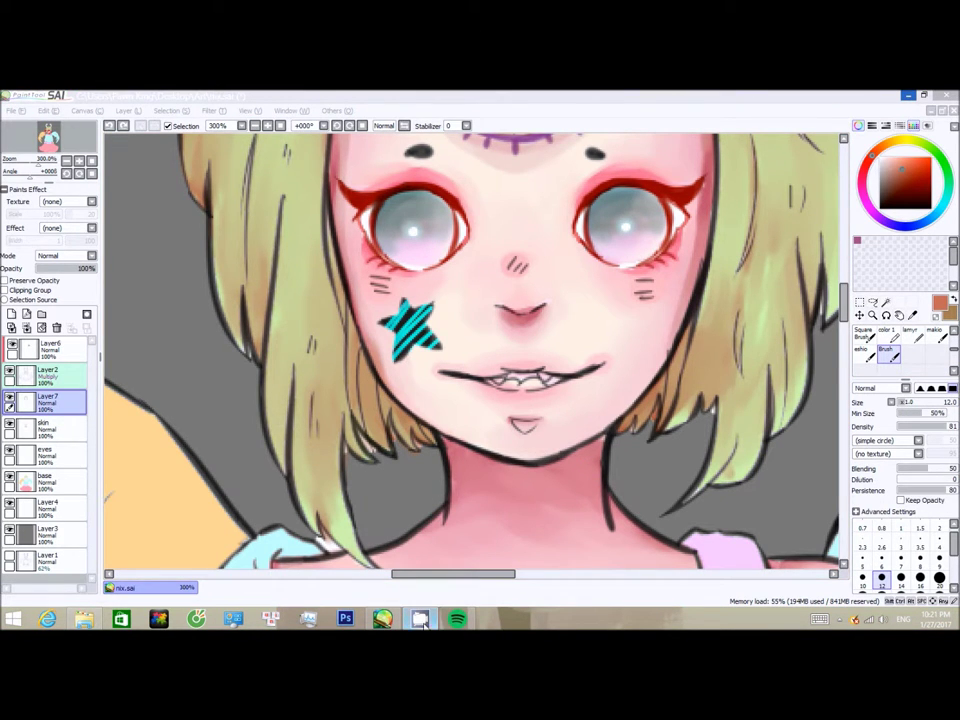
click(840, 620)
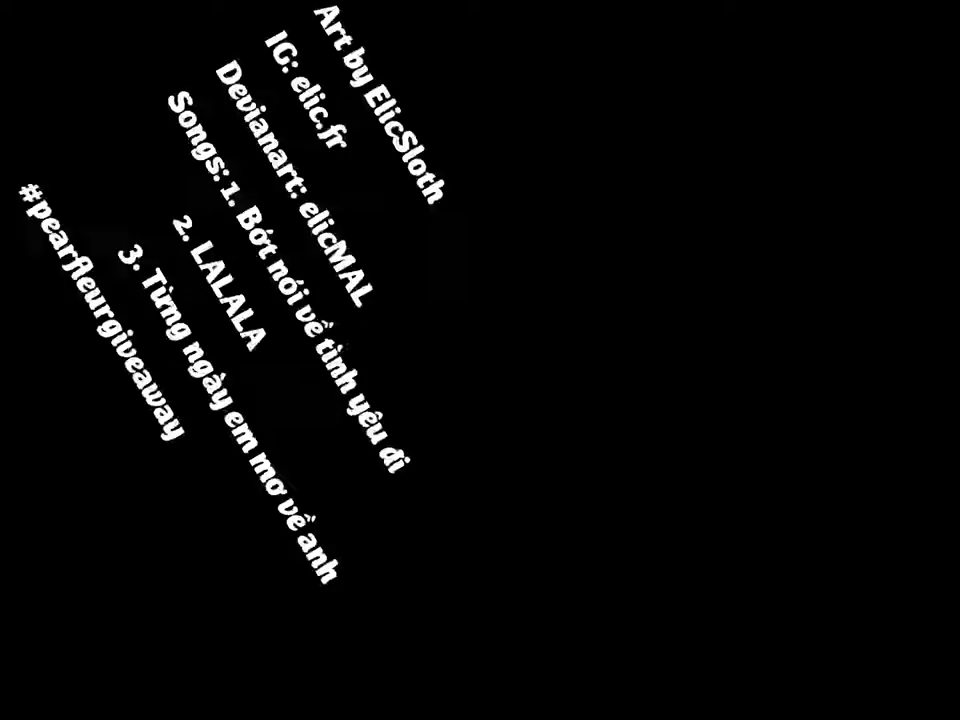